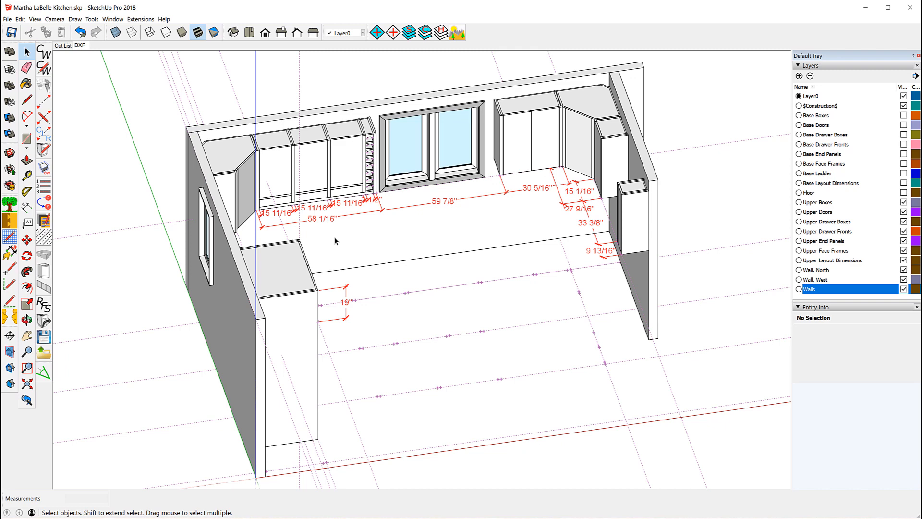
Examine the upper layout dimensions under the wall cabinets between the corner cabinet and the double window
scroll(278, 220, up, 5)
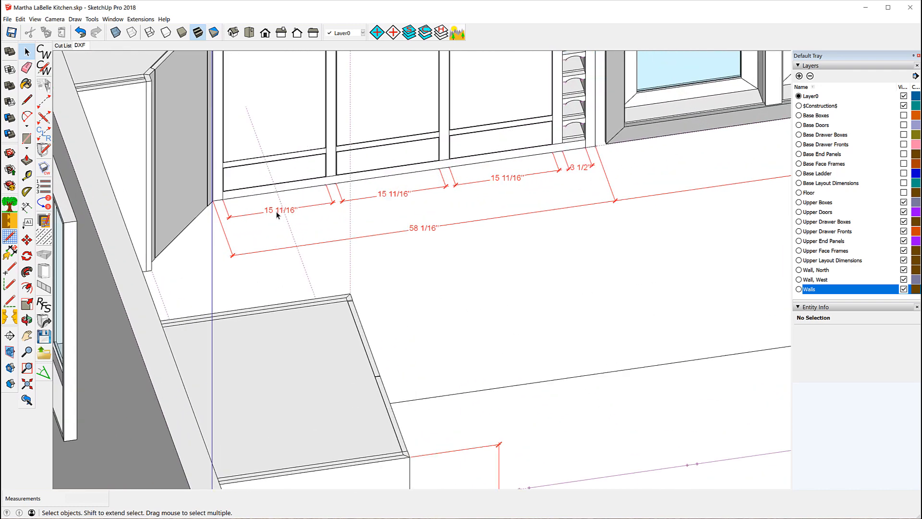
scroll(277, 213, up, 2)
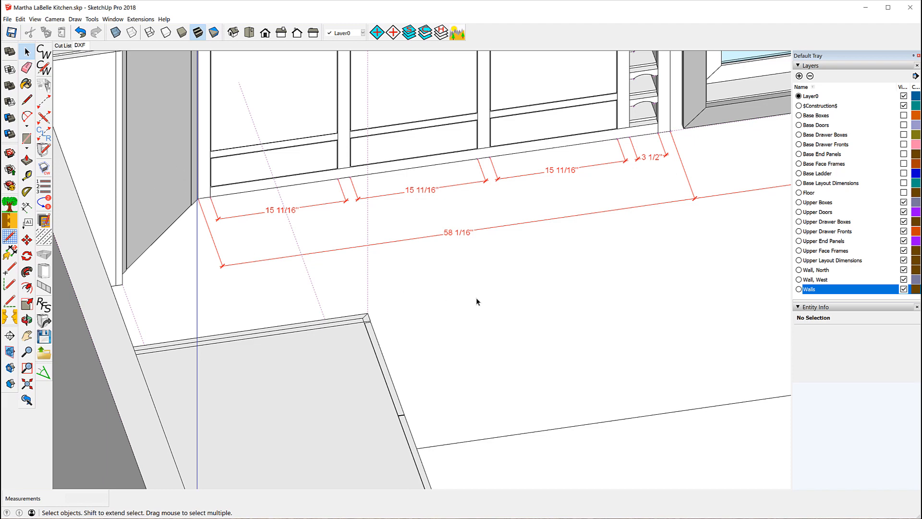
middle_drag(475, 301, 326, 275)
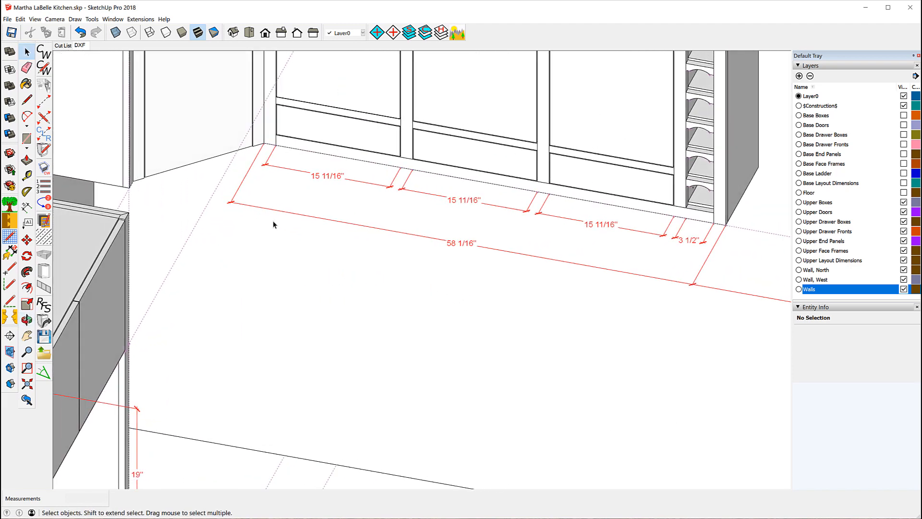
scroll(259, 140, up, 4)
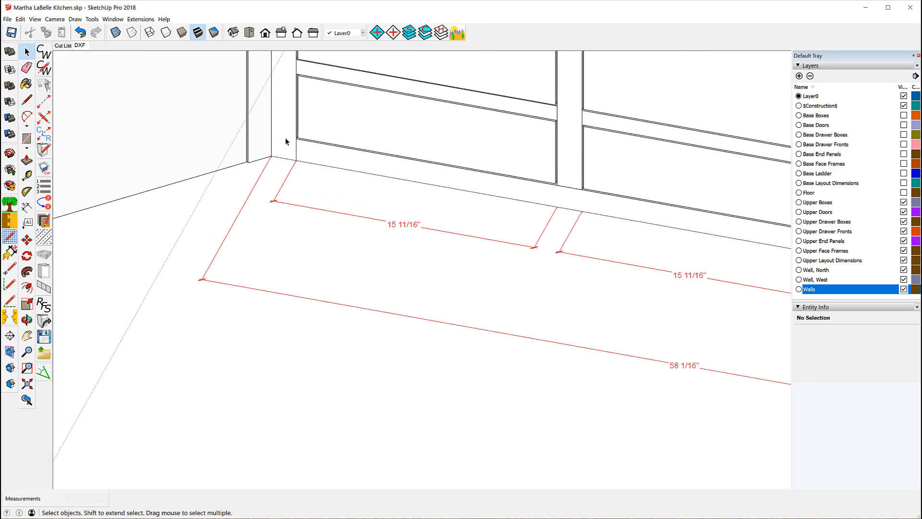
scroll(202, 144, down, 3)
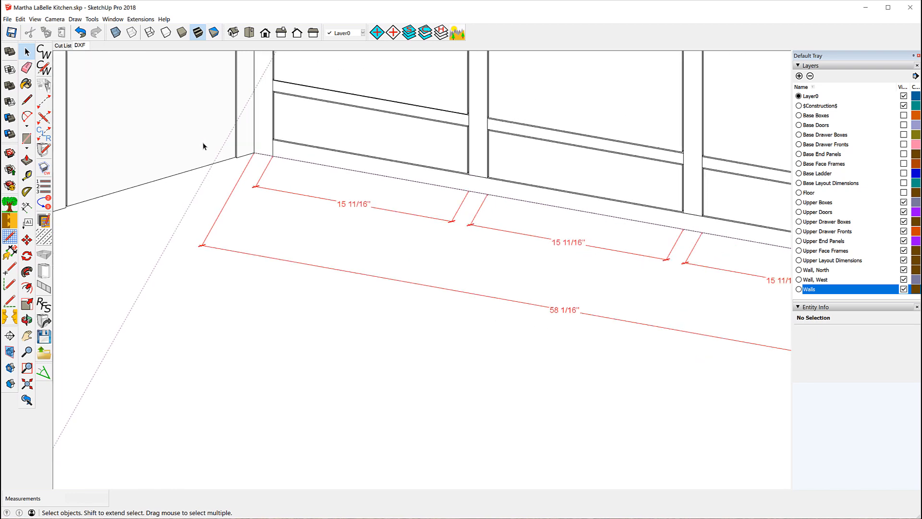
scroll(202, 126, down, 2)
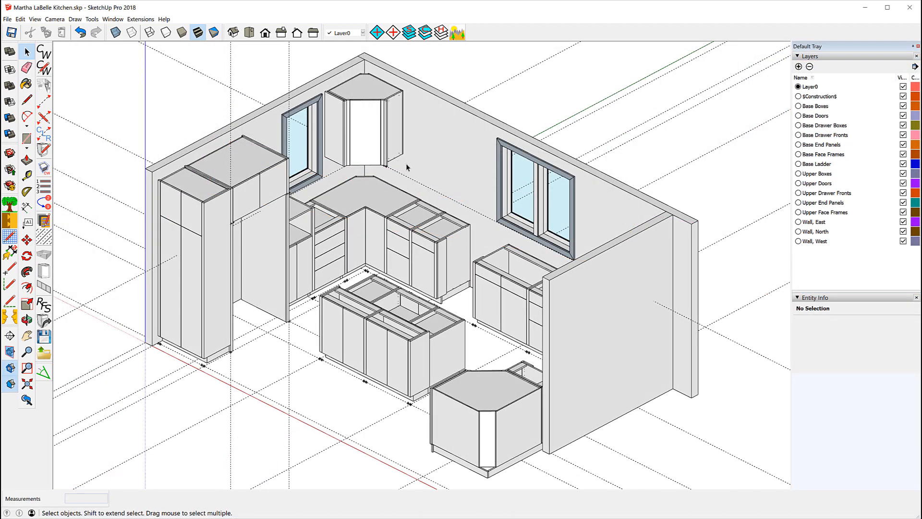
Mark the left end stile at the corner upper cabinet's edge on the double-window wall and set its end type to Left Connector
scroll(401, 163, up, 10)
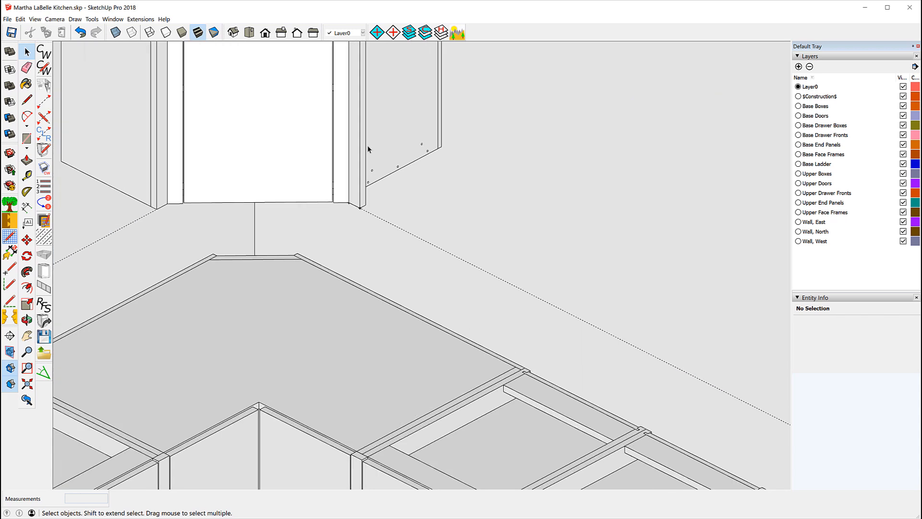
click(44, 102)
scroll(360, 208, up, 4)
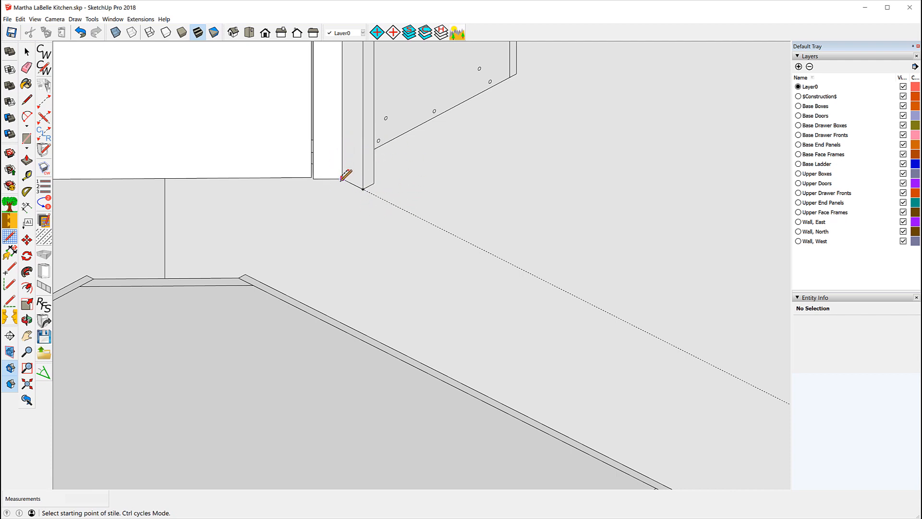
click(342, 178)
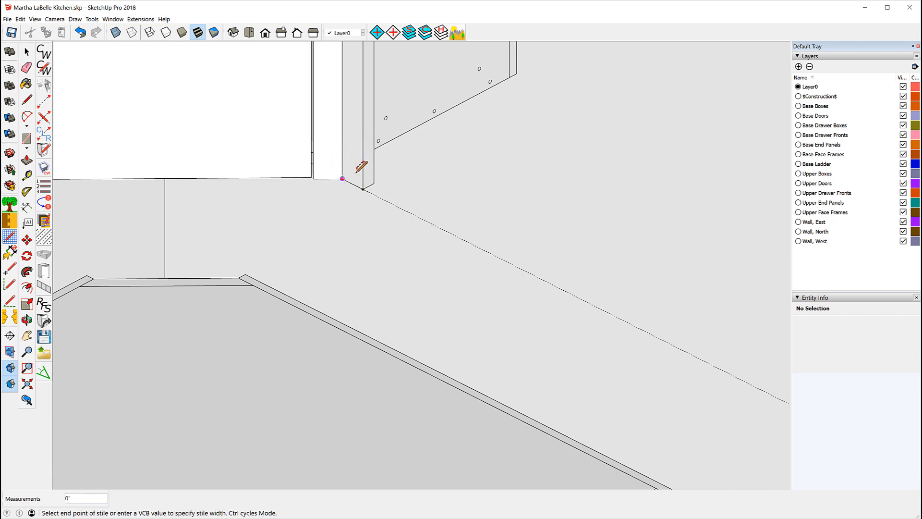
click(471, 243)
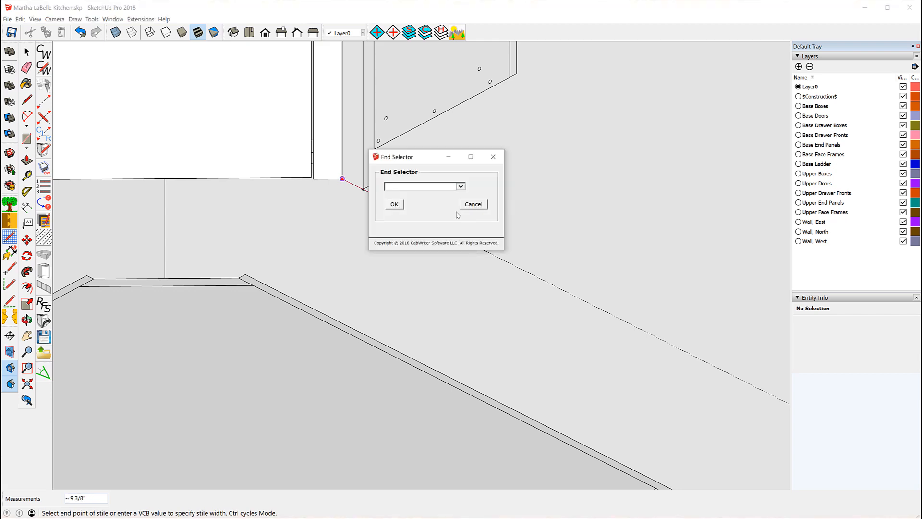
click(462, 186)
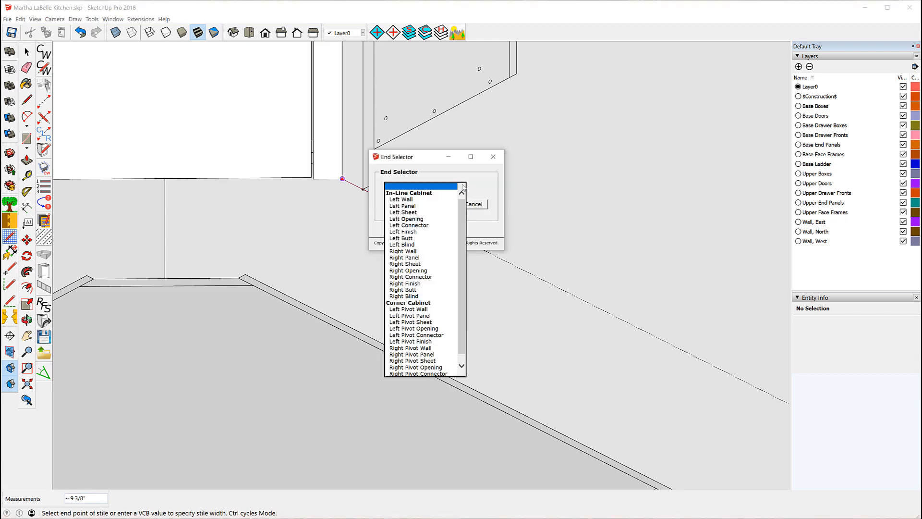
click(407, 225)
click(395, 204)
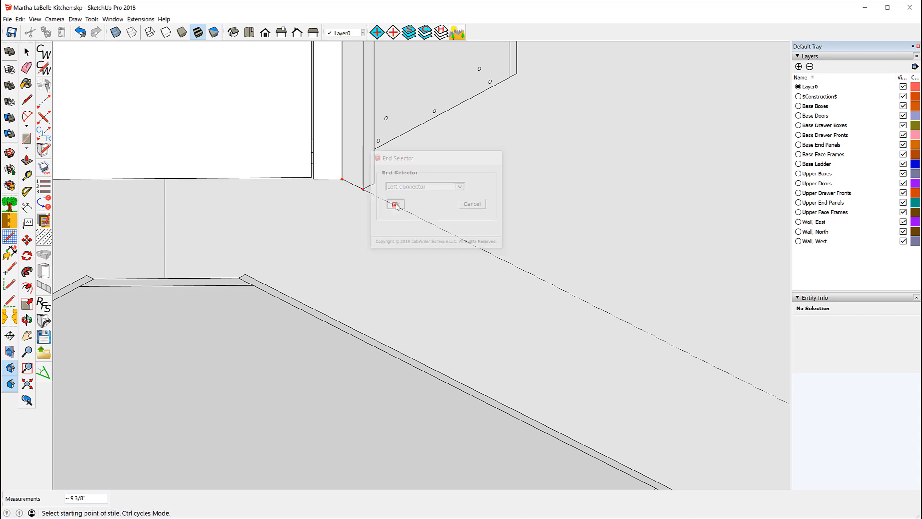
Mark the right end stile back toward the corner from 58 1/16" past the left stile's starting point, with end type Right Sheet
scroll(280, 162, down, 3)
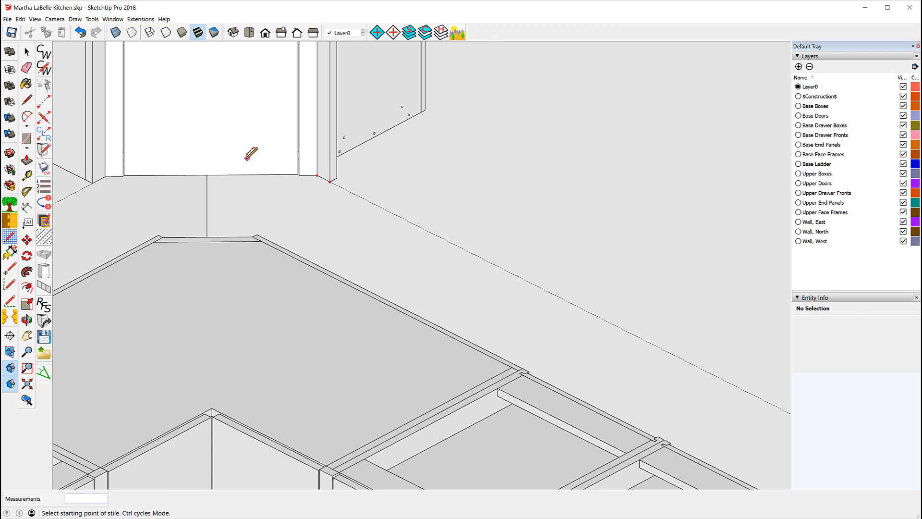
key(ctrl)
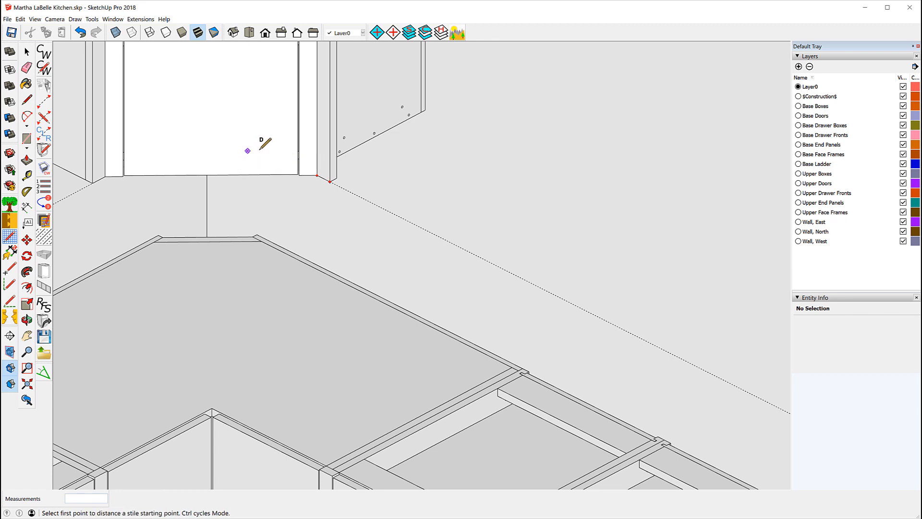
click(317, 176)
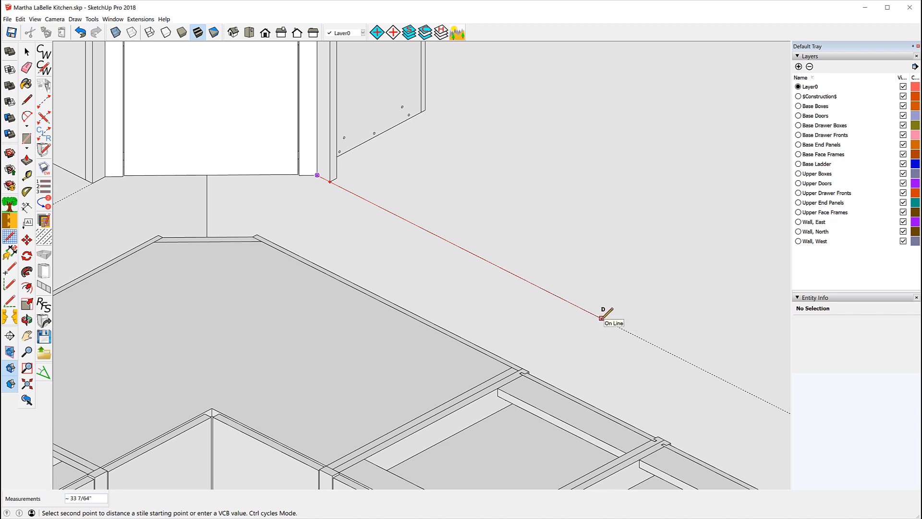
text(5/16)
key(Return)
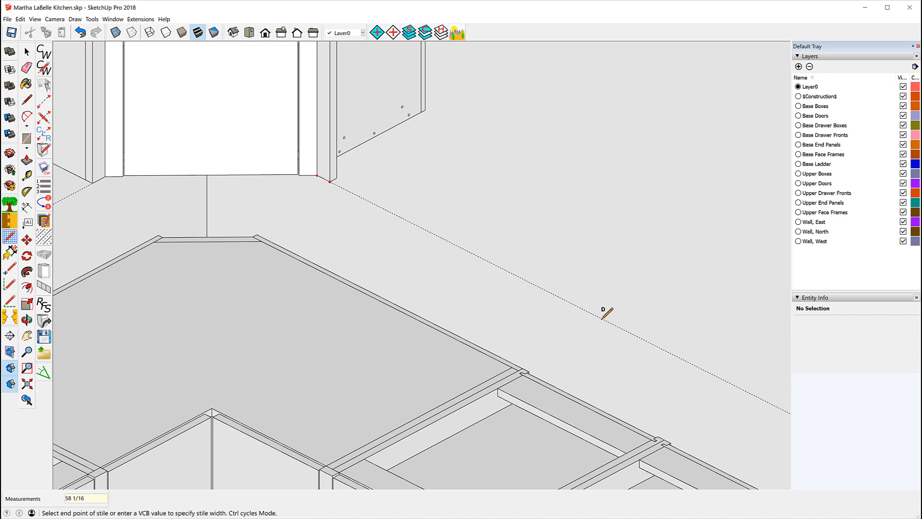
click(564, 298)
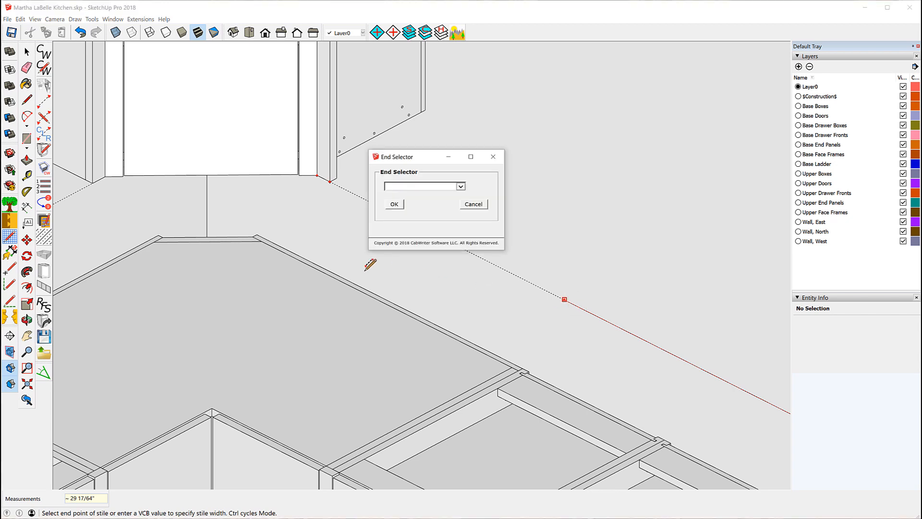
click(461, 187)
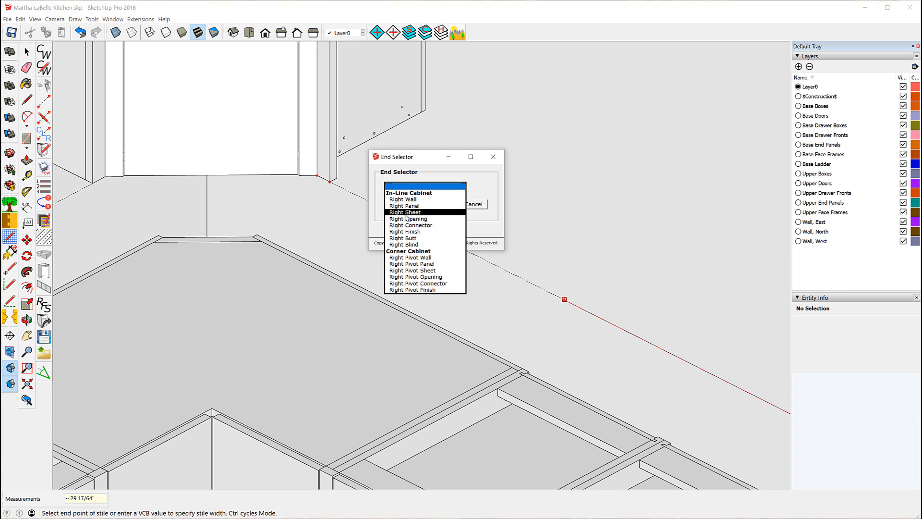
click(406, 215)
click(393, 203)
scroll(380, 206, down, 1)
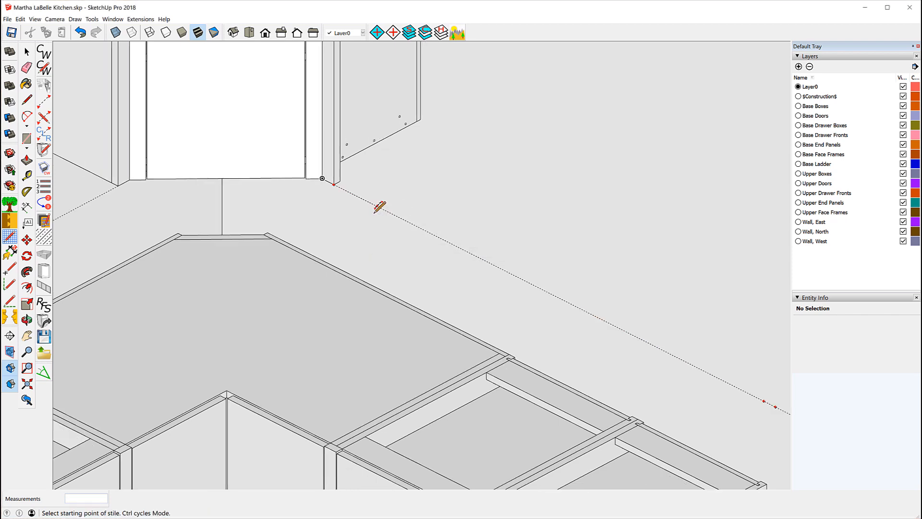
Mark the first intermediate stile along the guide line, 15 11/16" from the left end stile's inner edge
scroll(379, 206, down, 2)
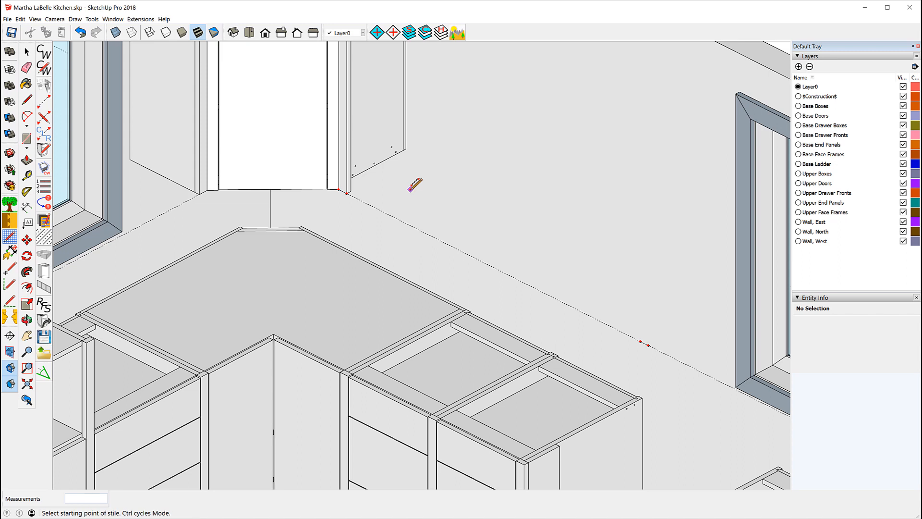
key(ctrl)
key(ctrl)
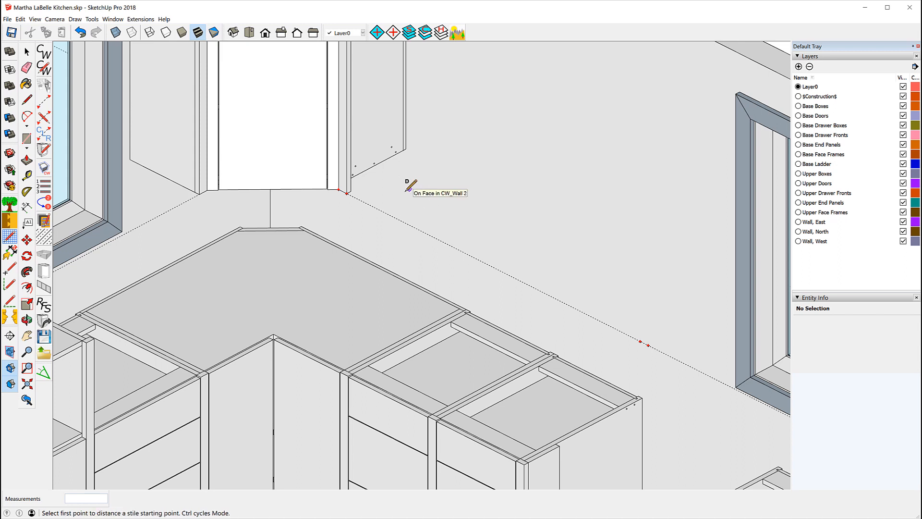
click(346, 193)
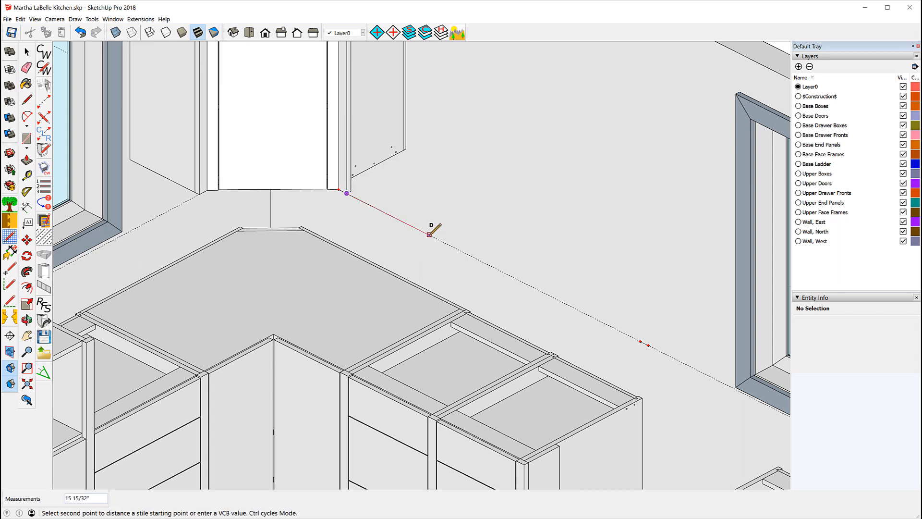
text(15)
key(Return)
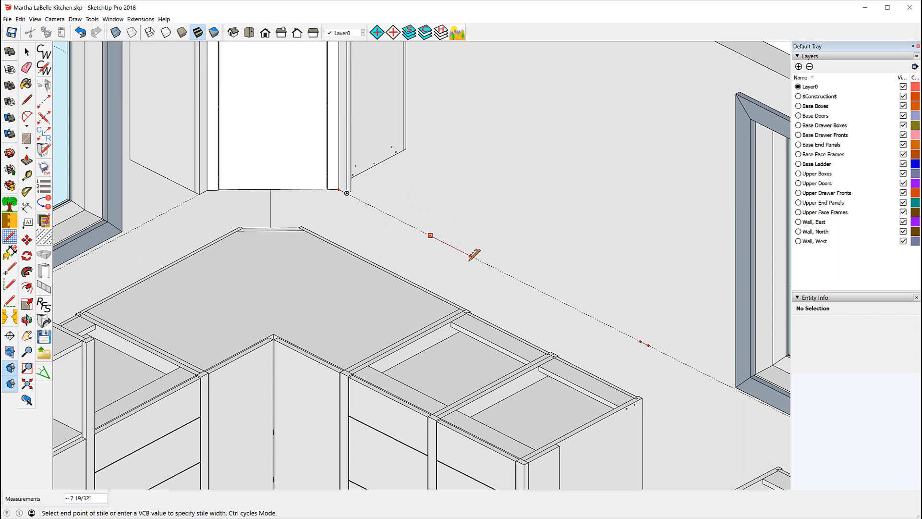
key(Escape)
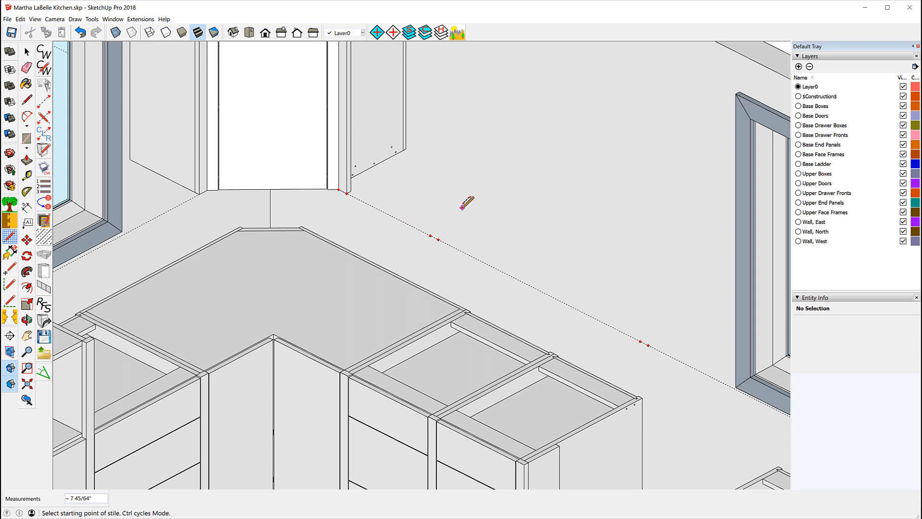
Mark the second intermediate stile along the guide line, 15 11/16" past the first one's far edge
key(ctrl)
key(ctrl)
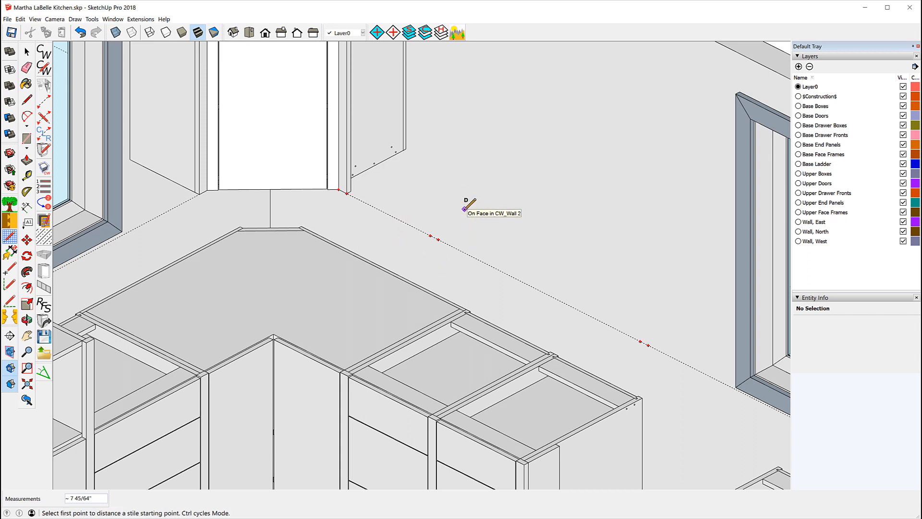
click(438, 239)
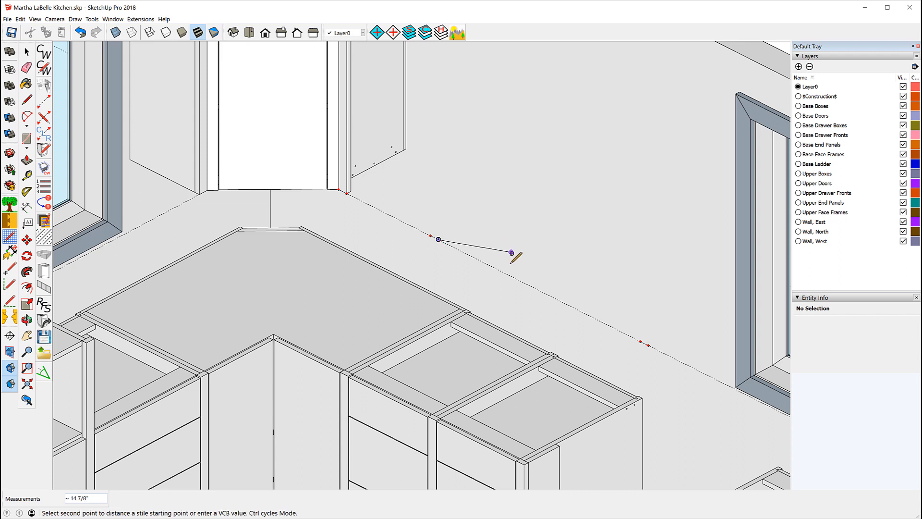
text(15 11/16)
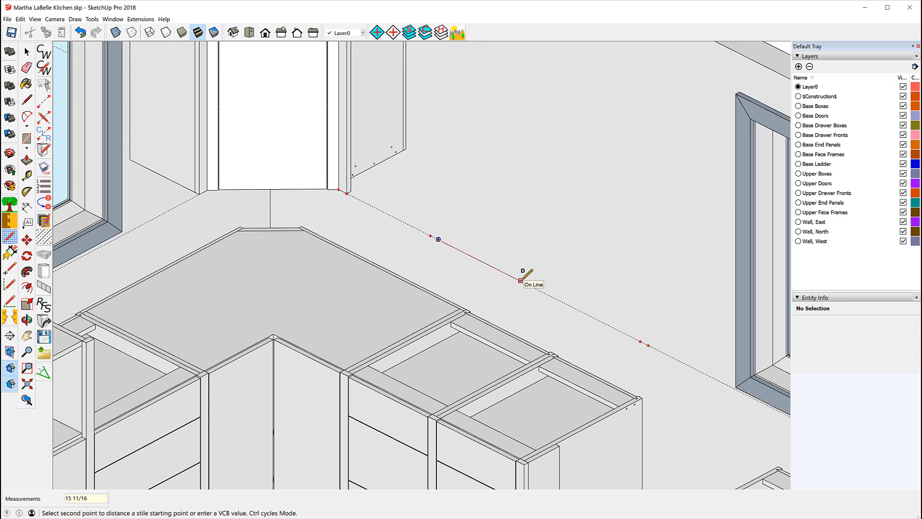
key(Return)
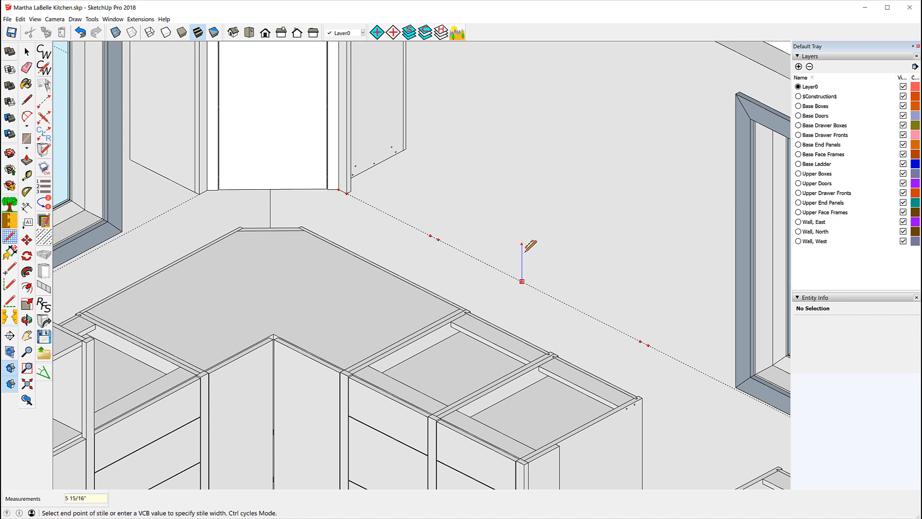
click(529, 247)
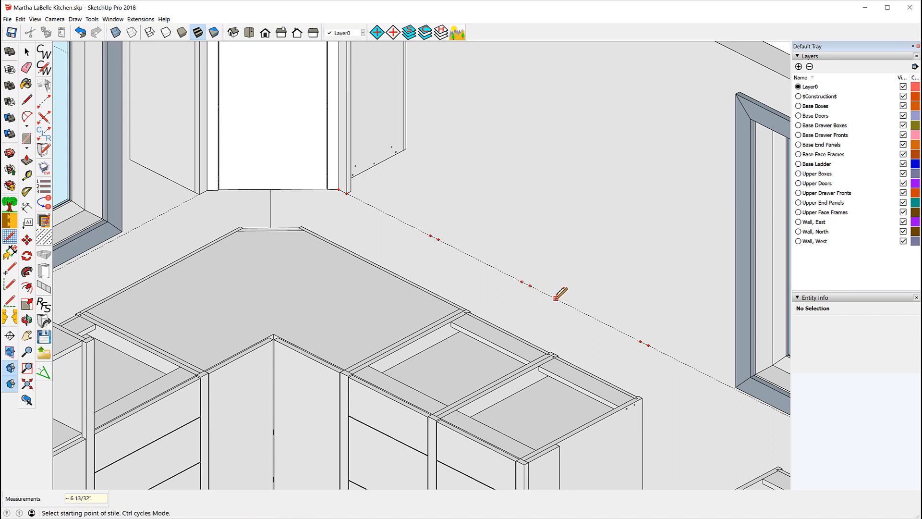
Mark the third intermediate stile 15 11/16" past the second one, toward the right end stile
key(ctrl)
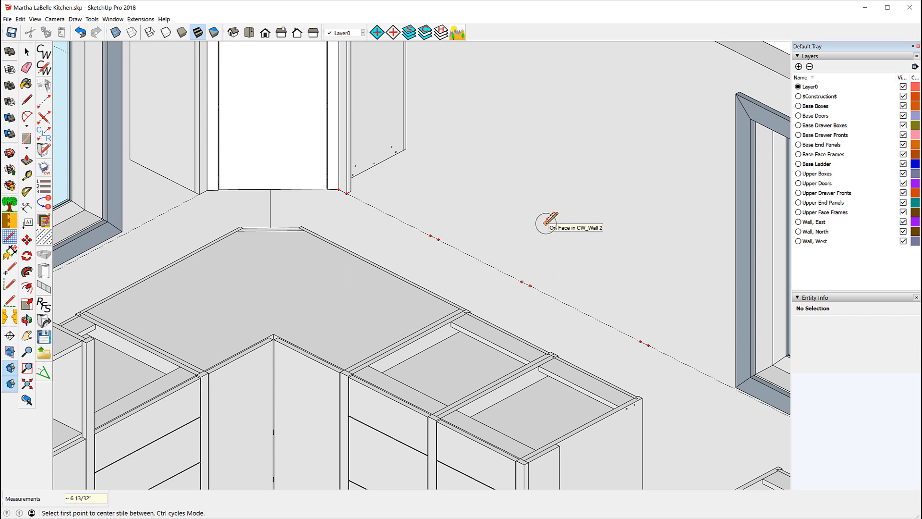
key(ctrl)
click(530, 285)
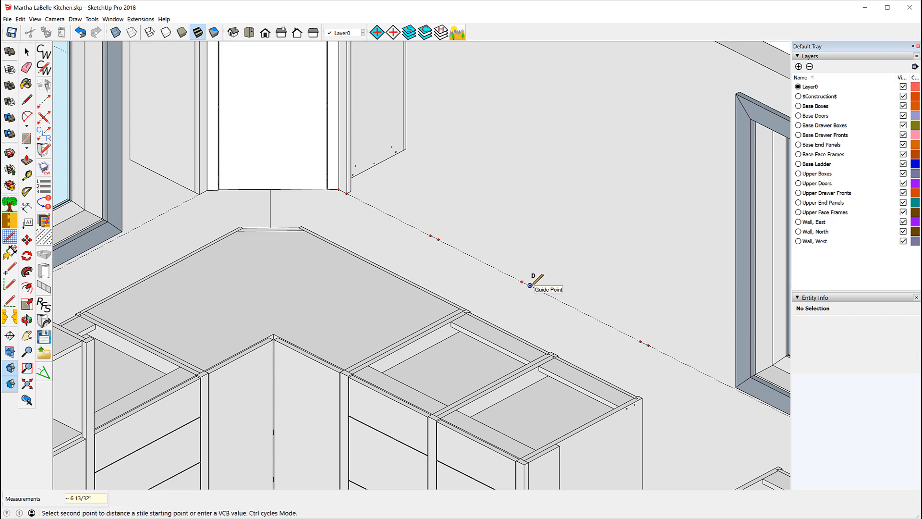
click(605, 322)
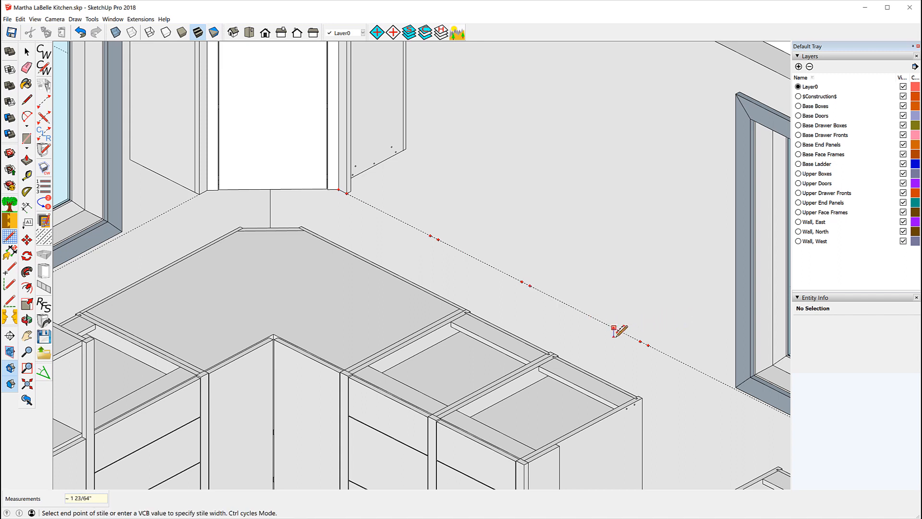
click(630, 335)
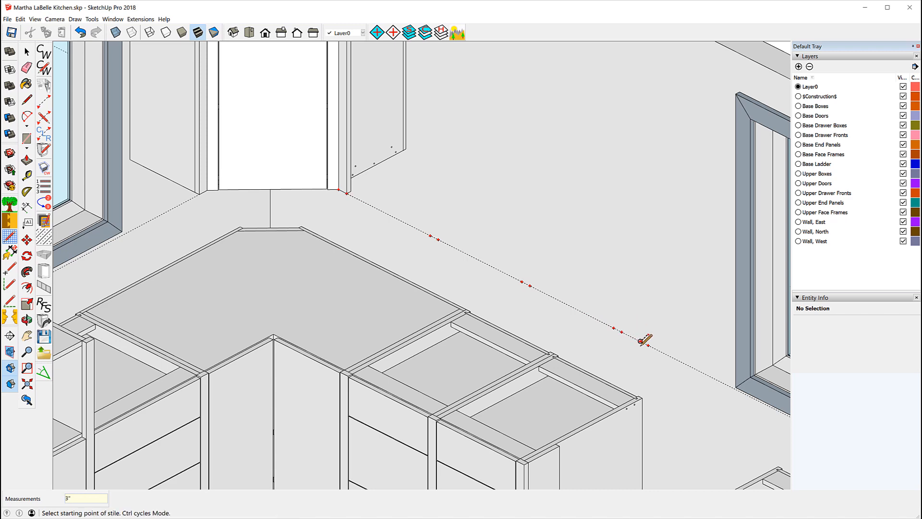
Measure the opening between the third intermediate stile's far edge and the right end stile's near edge
scroll(664, 354, up, 2)
scroll(669, 348, up, 3)
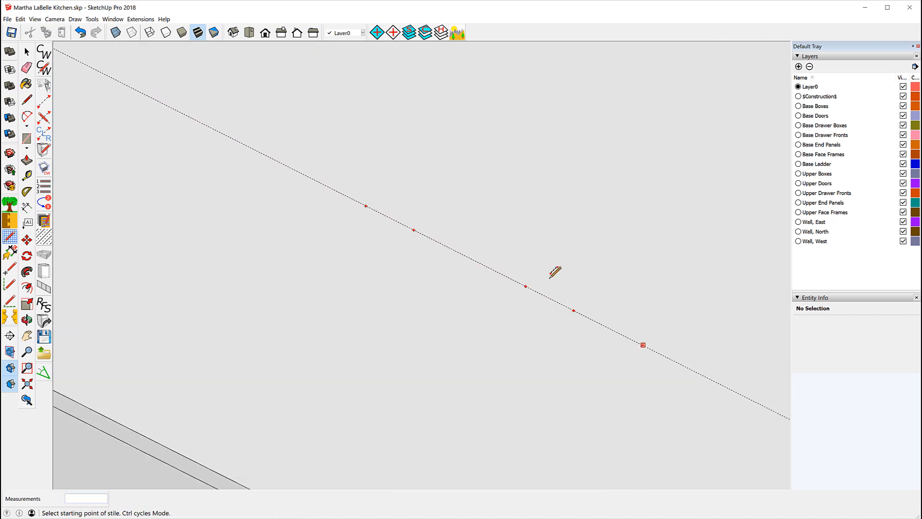
click(26, 177)
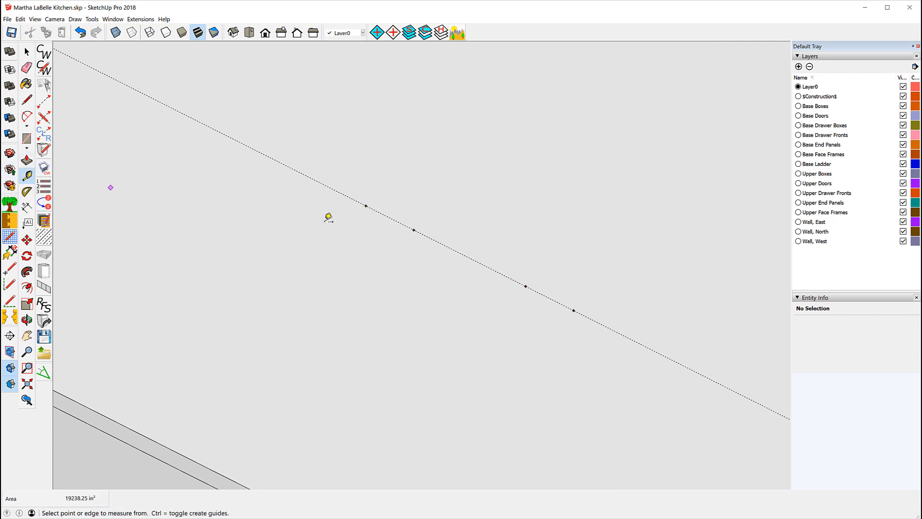
click(414, 230)
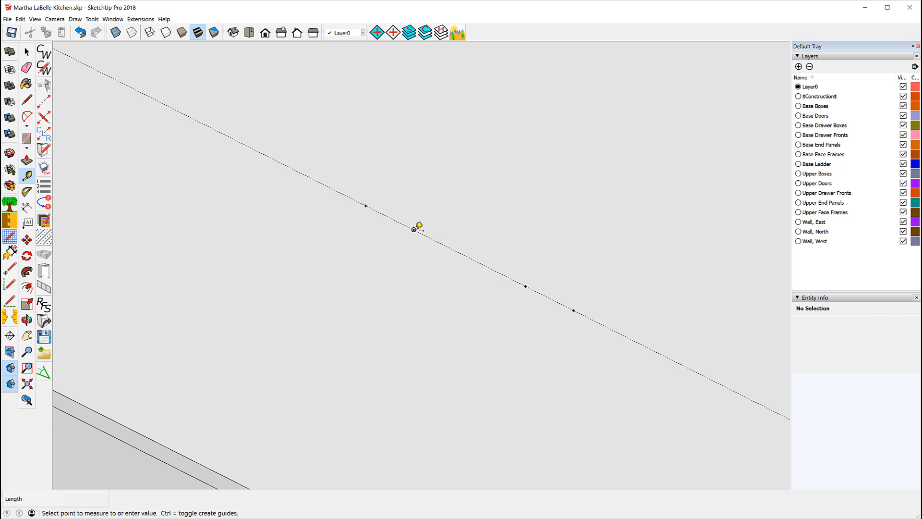
click(527, 284)
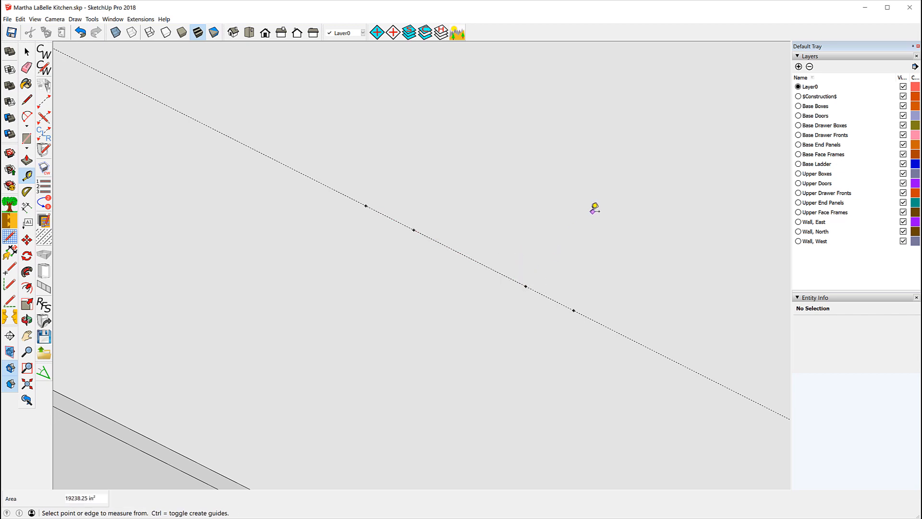
scroll(592, 206, down, 4)
scroll(595, 245, up, 2)
scroll(694, 337, down, 1)
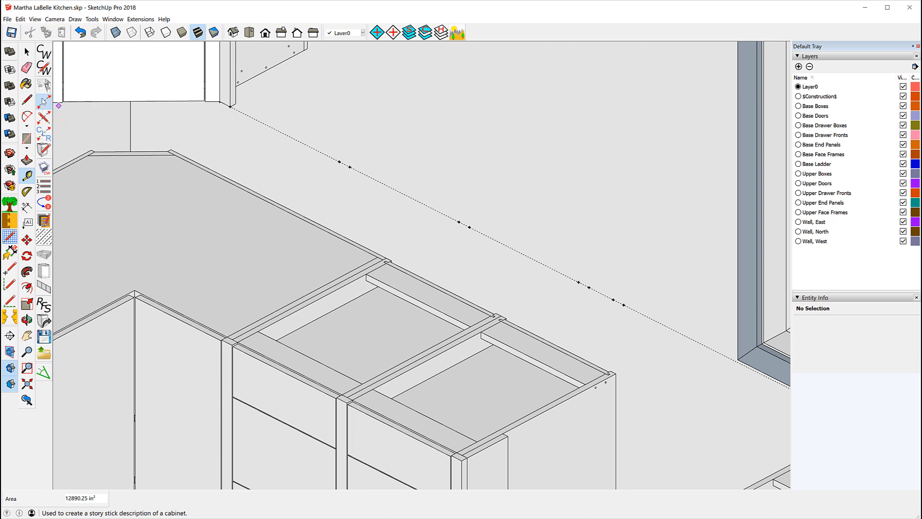
click(44, 101)
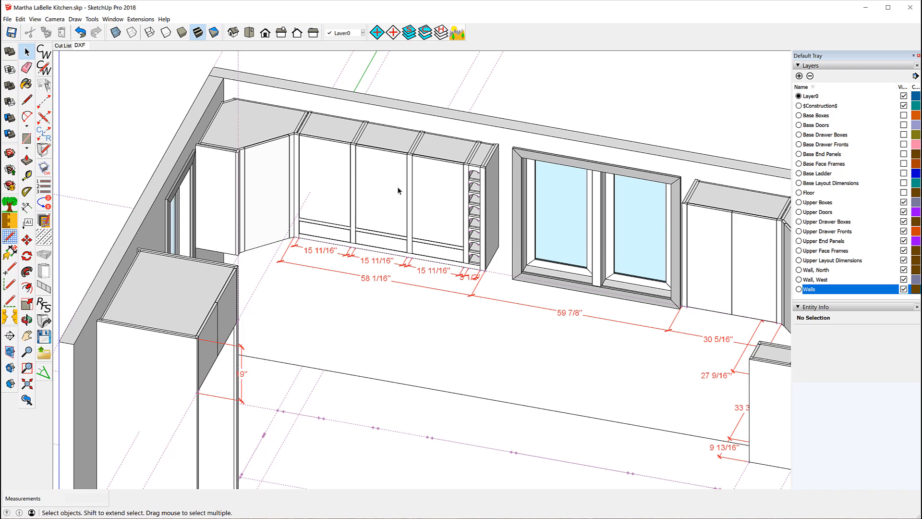
Open the finished upper run's cabinet for editing with its stored defaults, review the Divided Upper options of boxes 1 and 2, and cancel
right_click(322, 165)
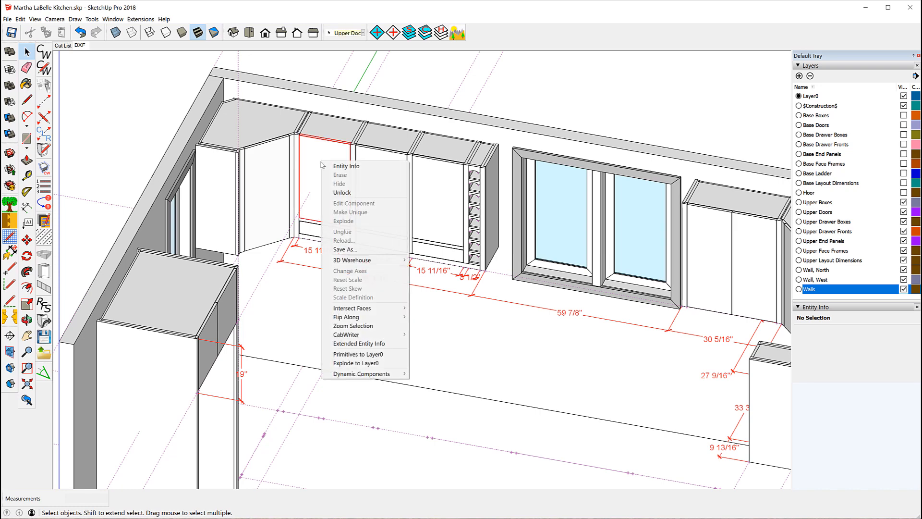
mouse_move(351, 339)
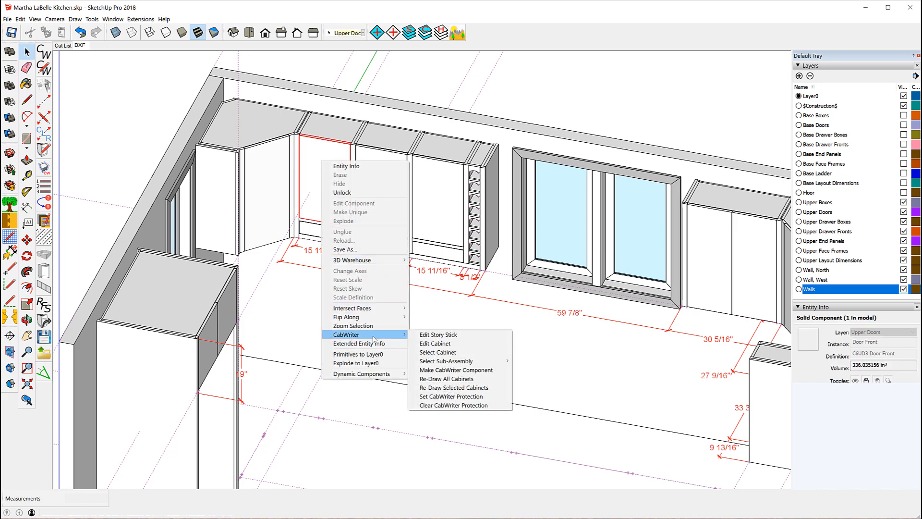
click(438, 343)
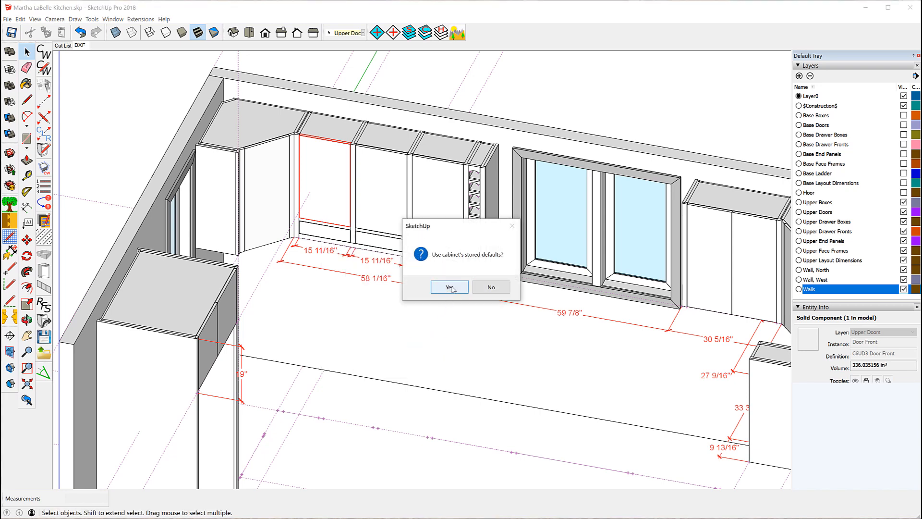
click(450, 288)
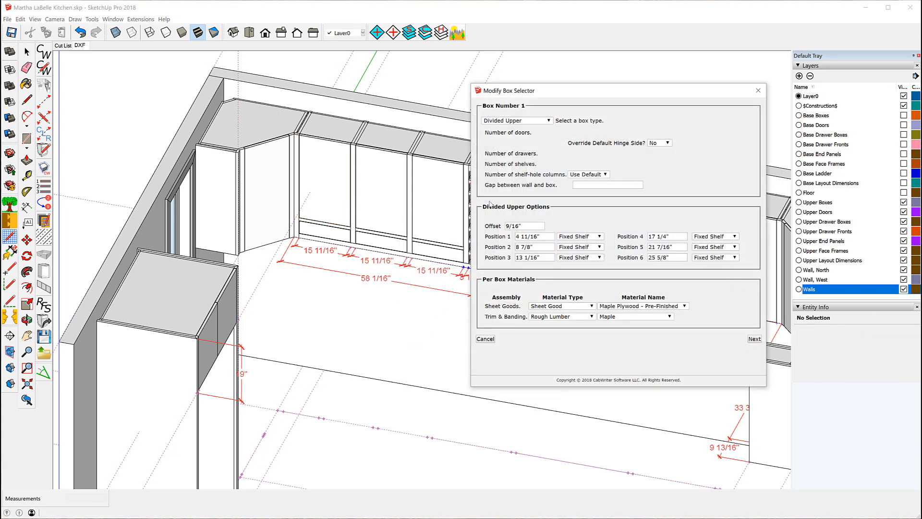
drag(537, 92, 550, 133)
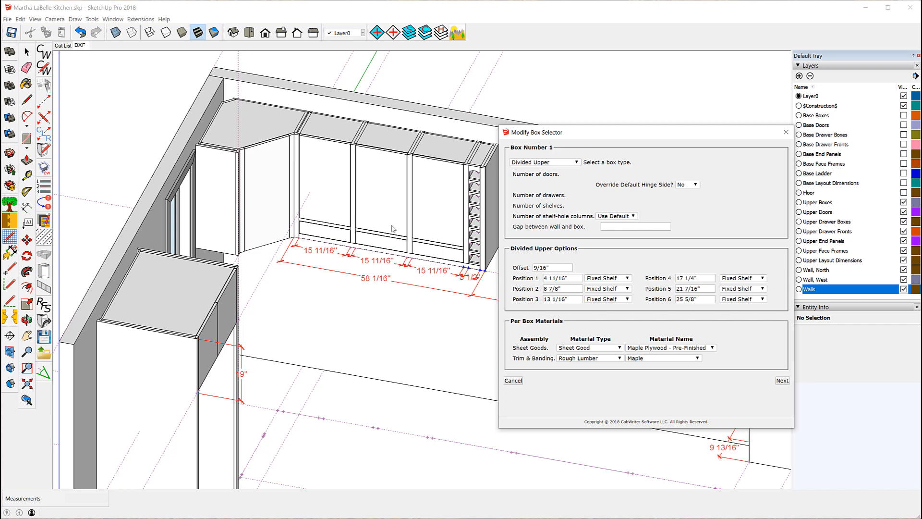
click(781, 381)
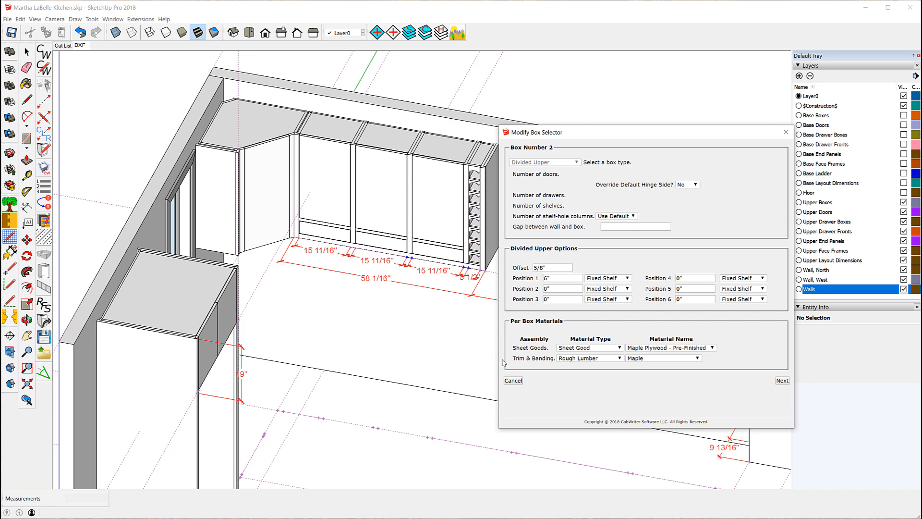
click(522, 381)
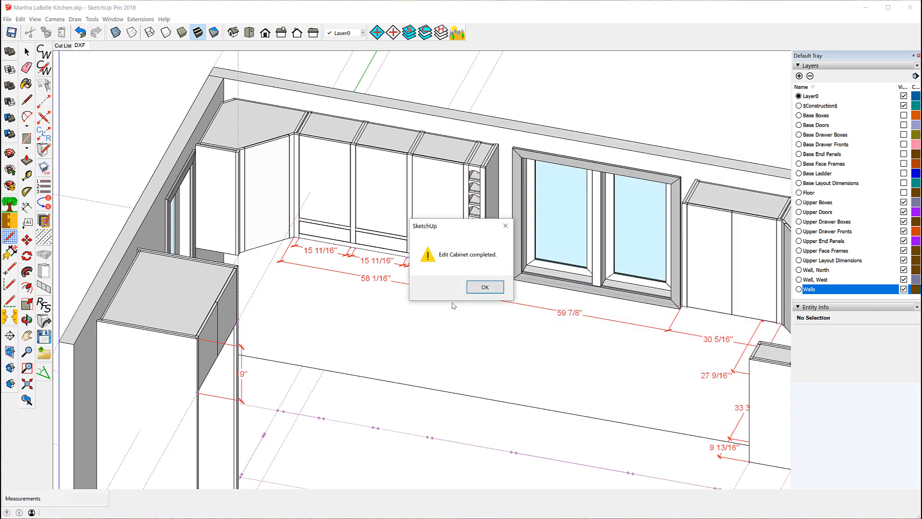
click(481, 288)
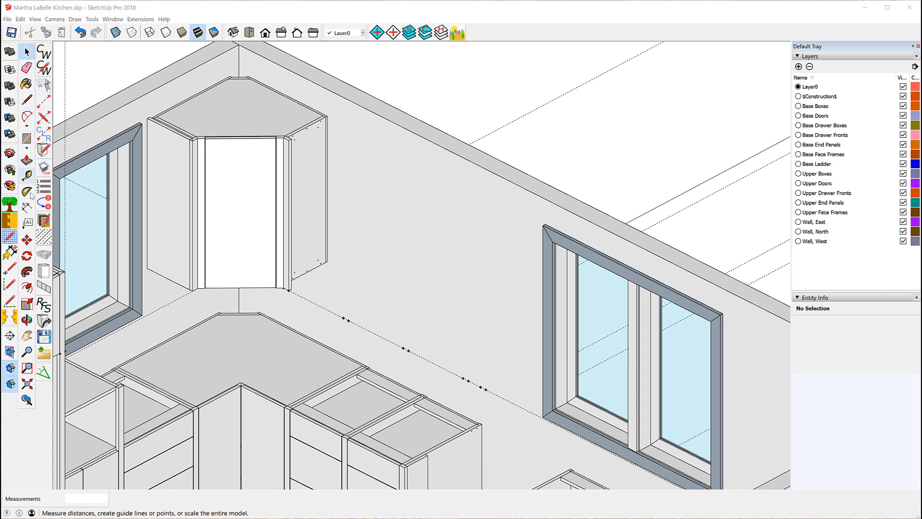
Load the user defaults file for the Divided Upper Wine Cabinet and close the settings
click(44, 354)
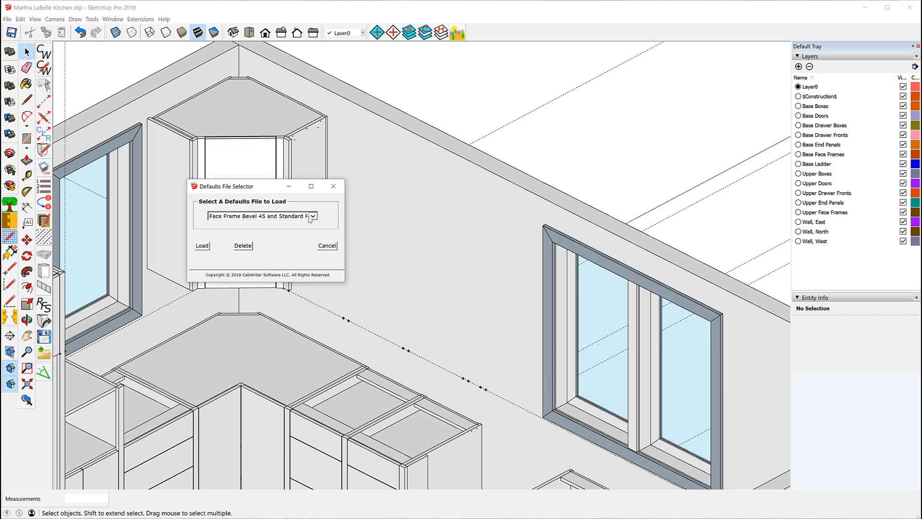
click(313, 216)
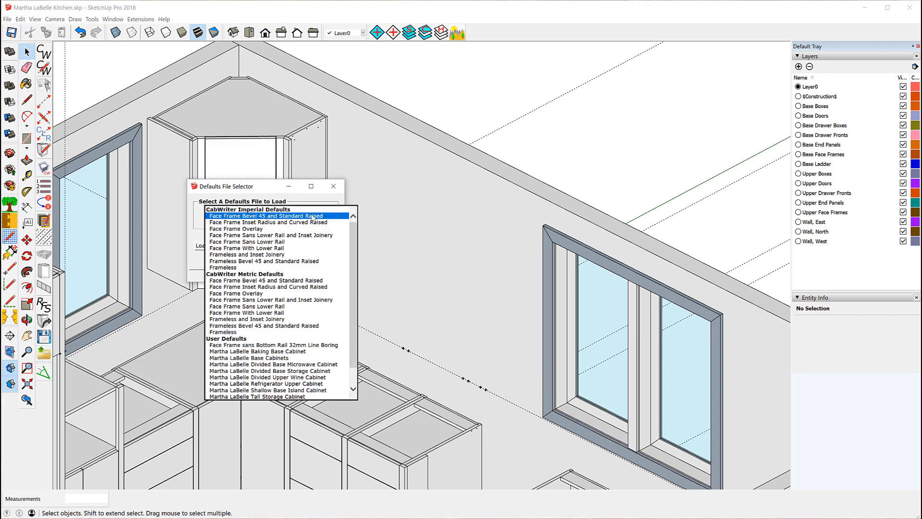
click(267, 378)
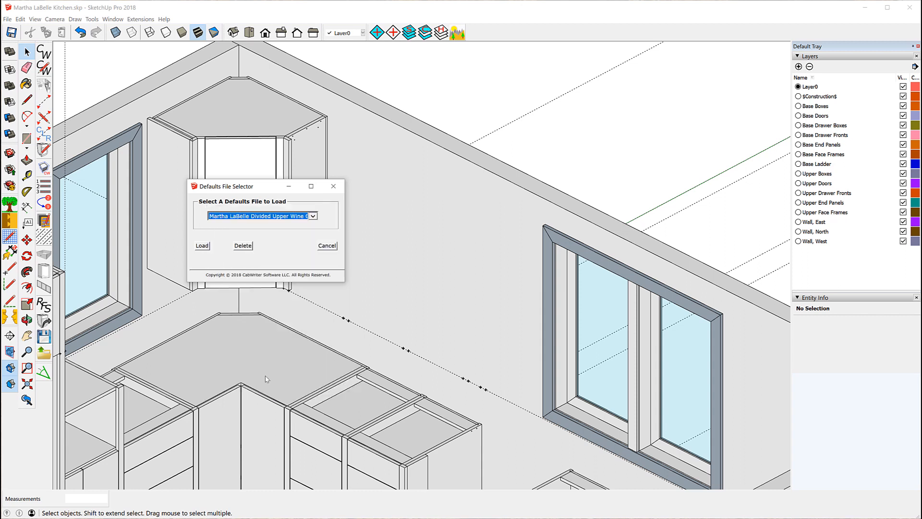
click(201, 247)
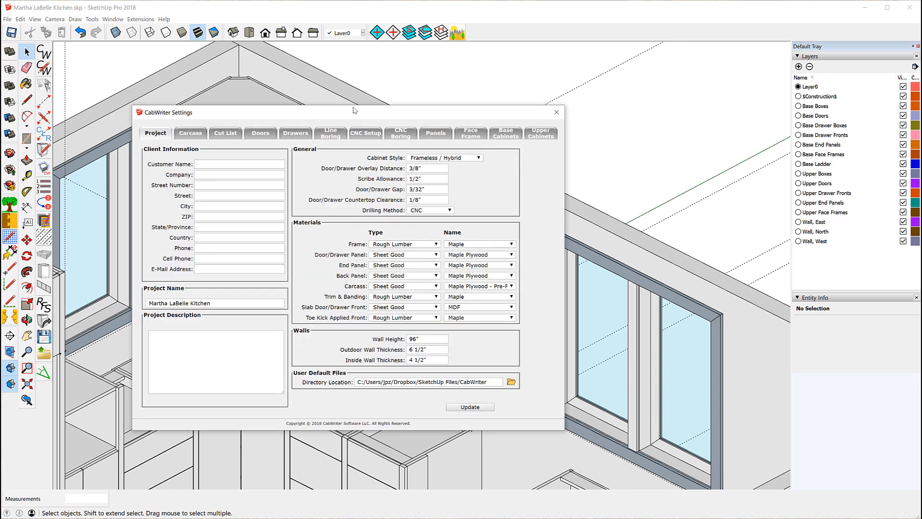
click(557, 112)
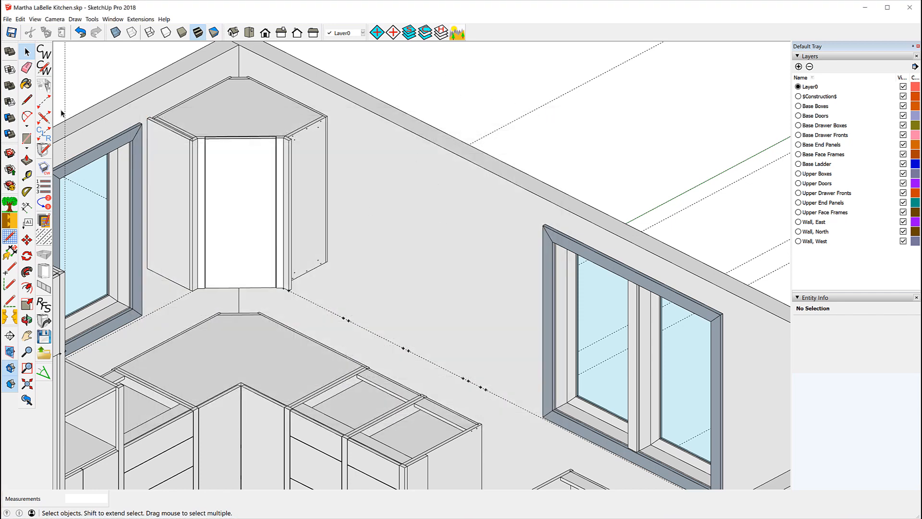
Start building the upper cabinet from the marked stiles on the wall, accept the minimum-opening warning, and move the Box Selector clear of the stile marks
click(45, 103)
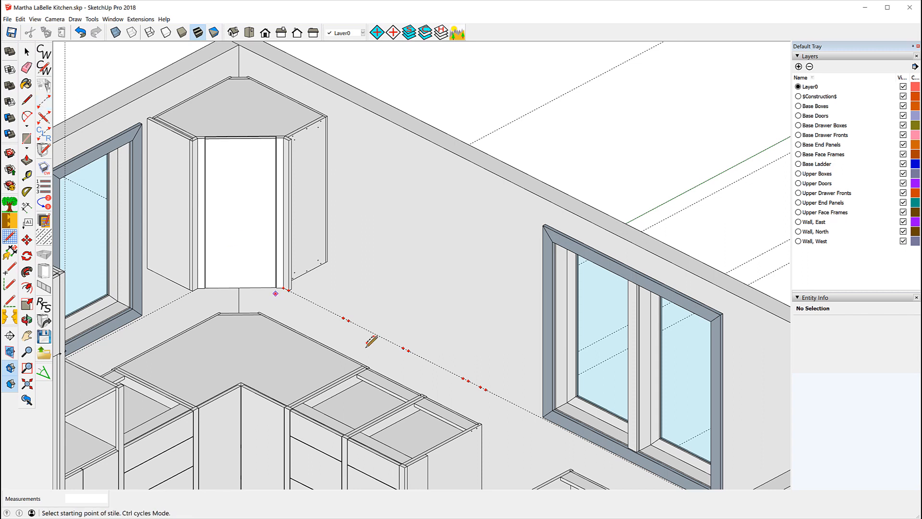
click(334, 236)
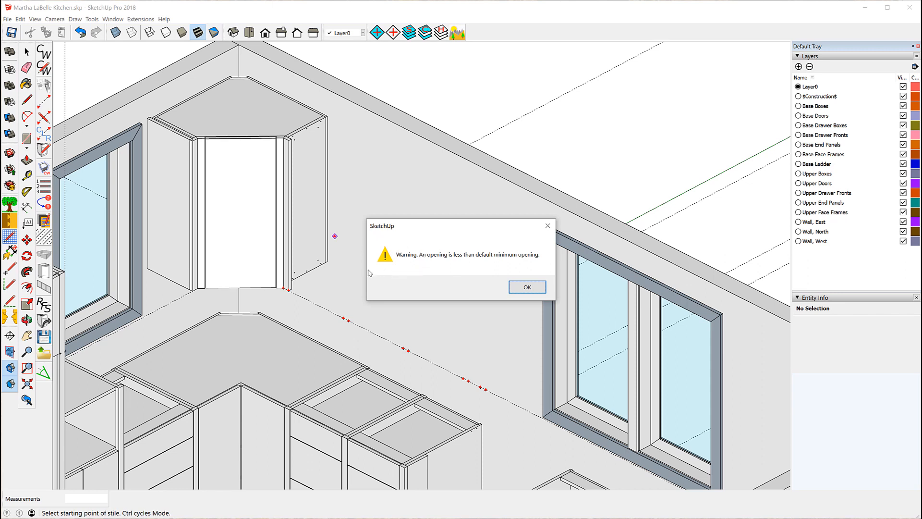
click(532, 290)
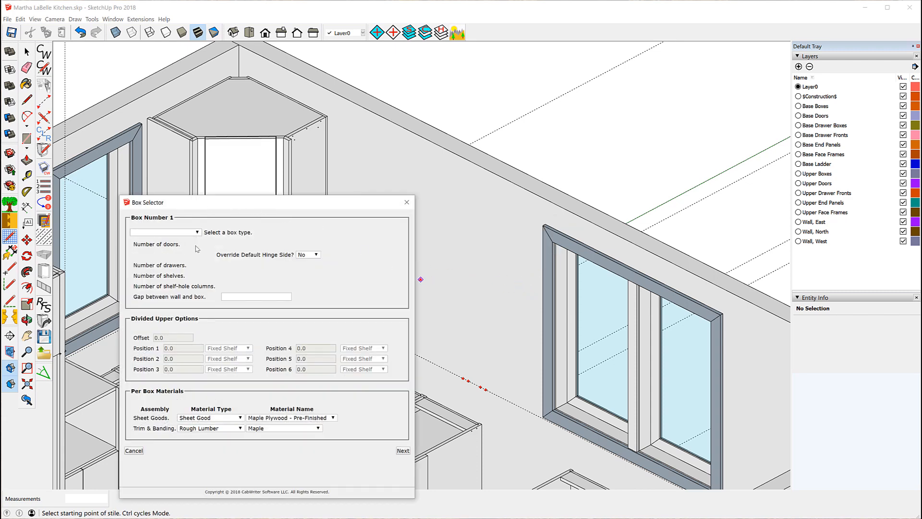
drag(250, 204, 566, 64)
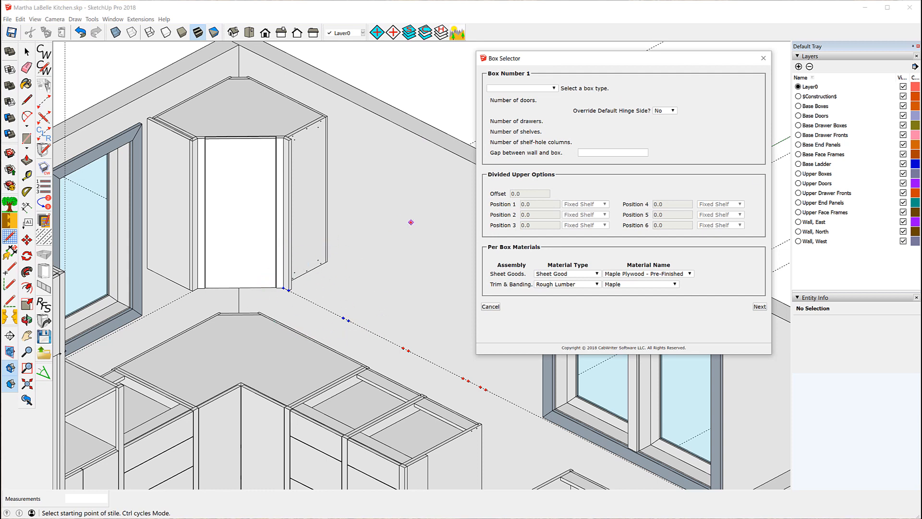
Consult the wine_cabinet.png reference image for the two sets of Divided Upper offsets and shelf positions, and move it out of the way
drag(921, 89, 424, 88)
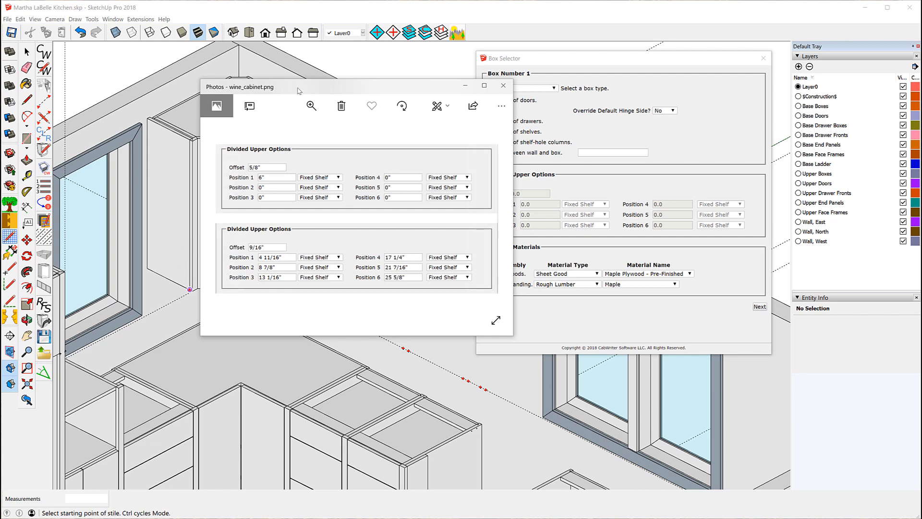
drag(314, 91, 409, 132)
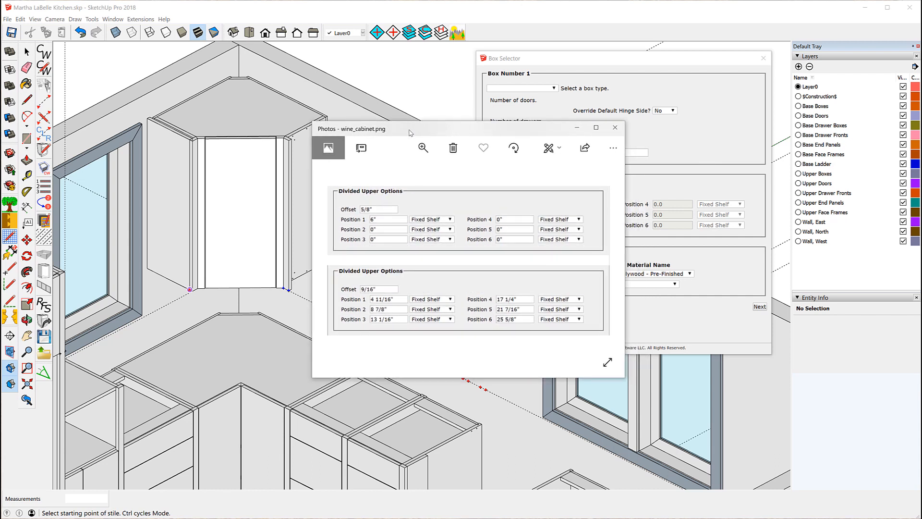
drag(411, 133, 410, 132)
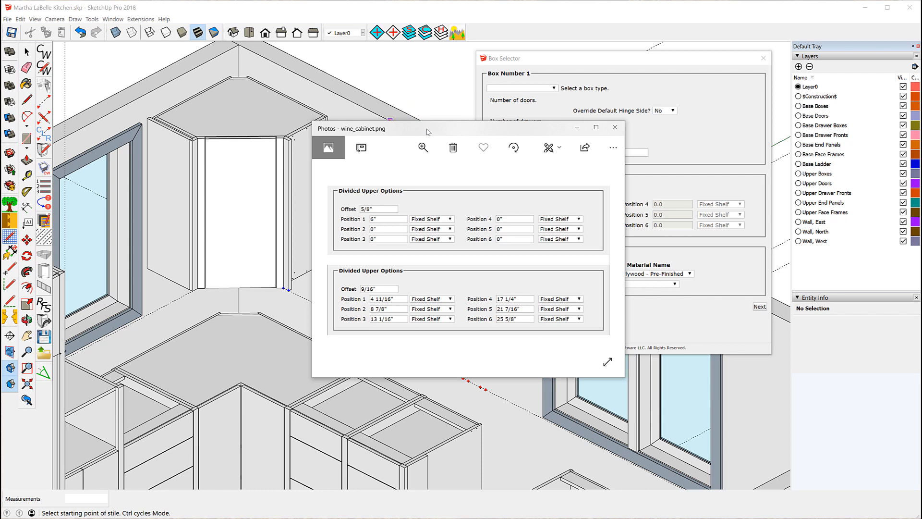
drag(427, 129, 921, 144)
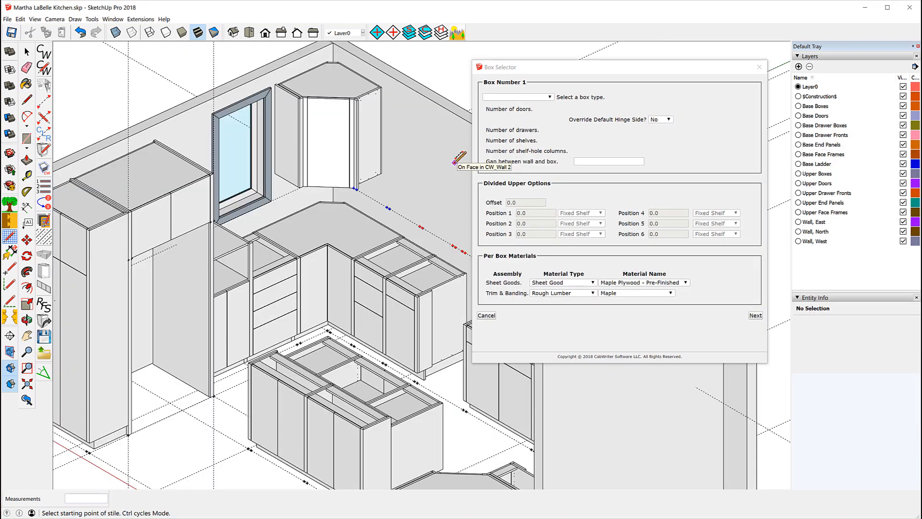
Define box 1 as Divided Upper with offset 5/8 and a fixed shelf at position 6, and accept the same settings for boxes 2 and 3
click(551, 98)
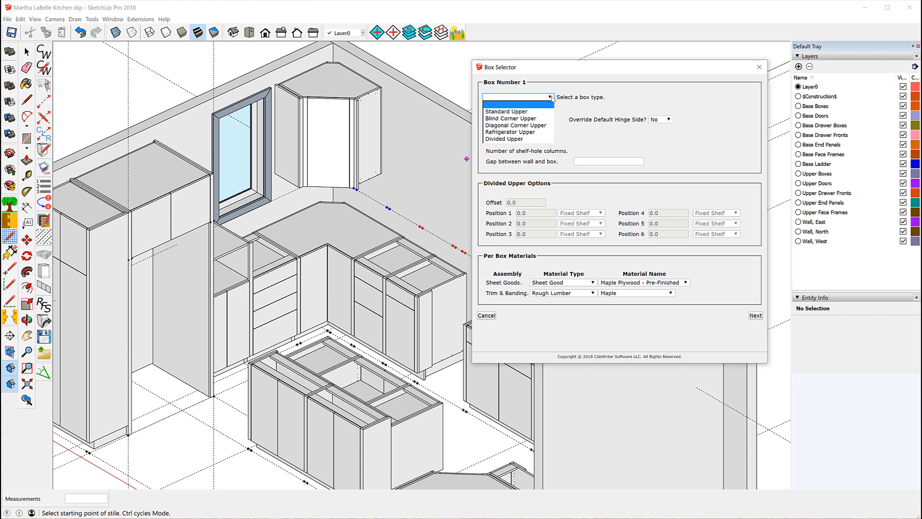
click(509, 140)
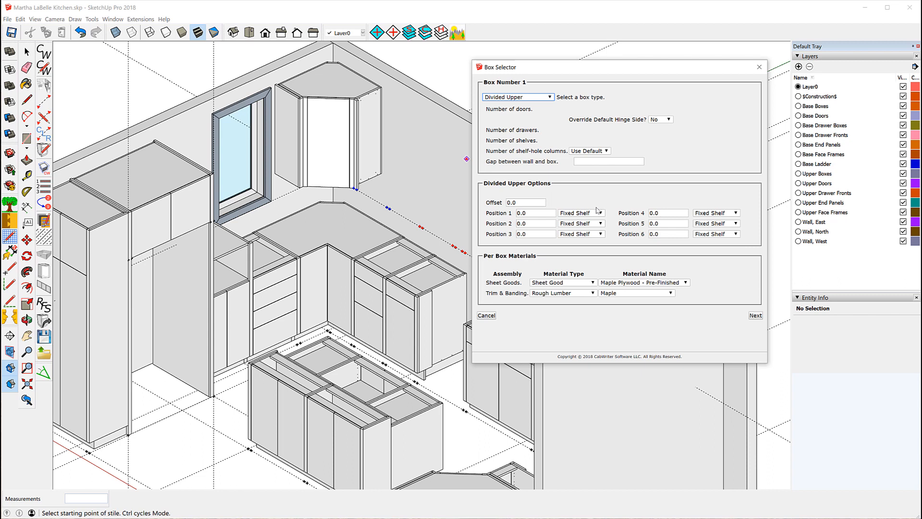
double_click(522, 202)
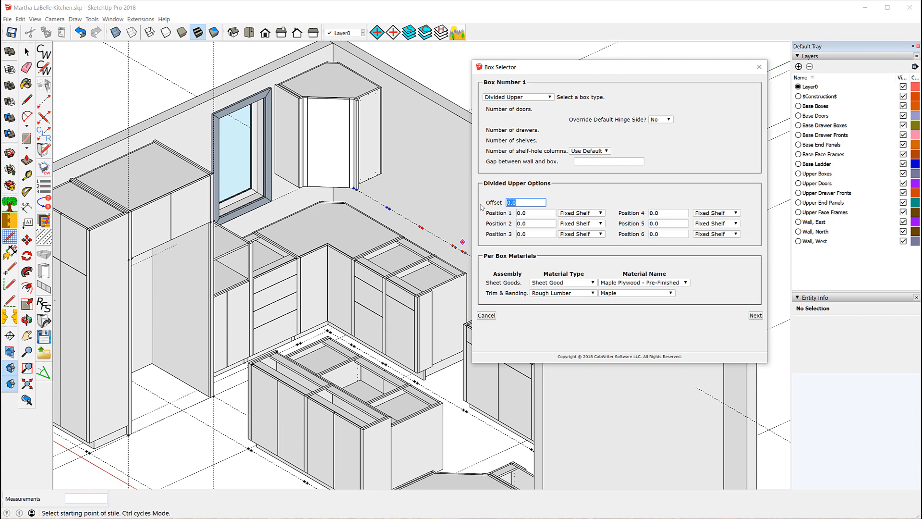
text(5/8)
double_click(528, 214)
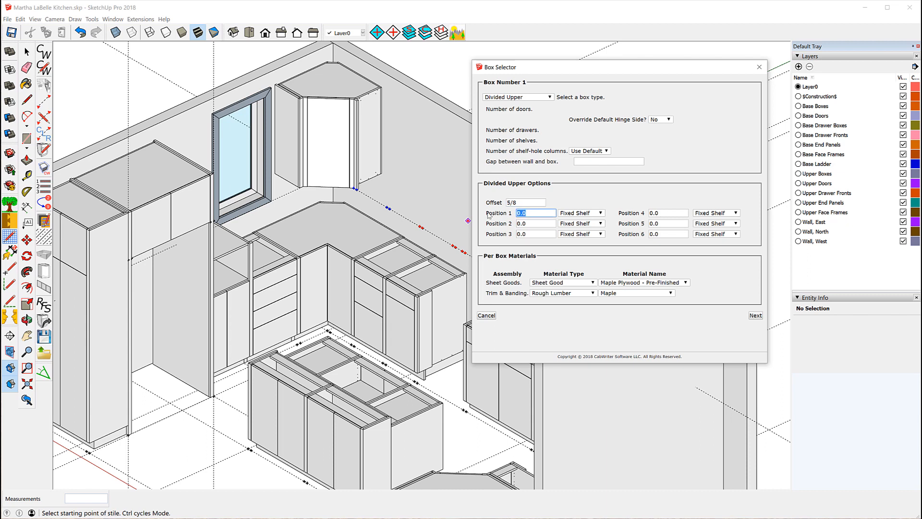
text(6)
click(756, 316)
click(756, 316)
Set box 4's offset to 9/16 and place its first three fixed shelves at positions 4 11/16, 8 7/8 and 13 1/16
click(520, 204)
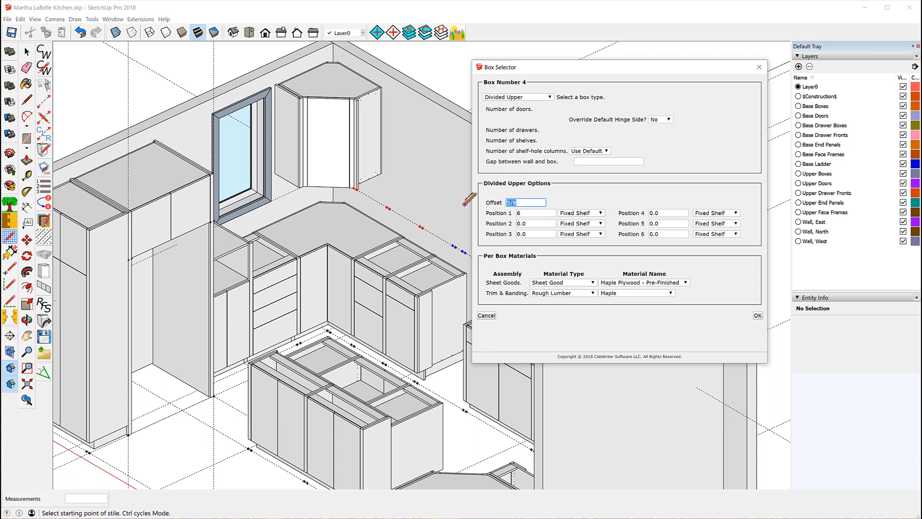
text(9/16)
click(521, 213)
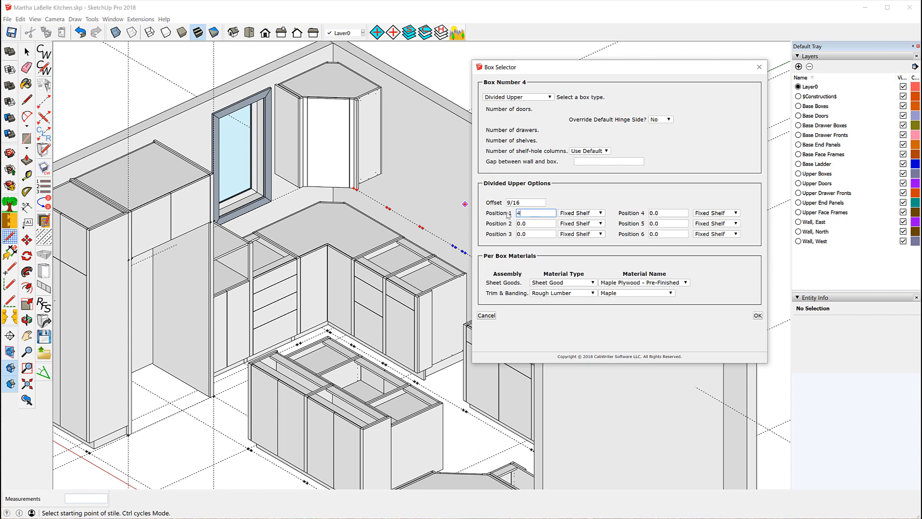
text(4 11/16)
key(Tab)
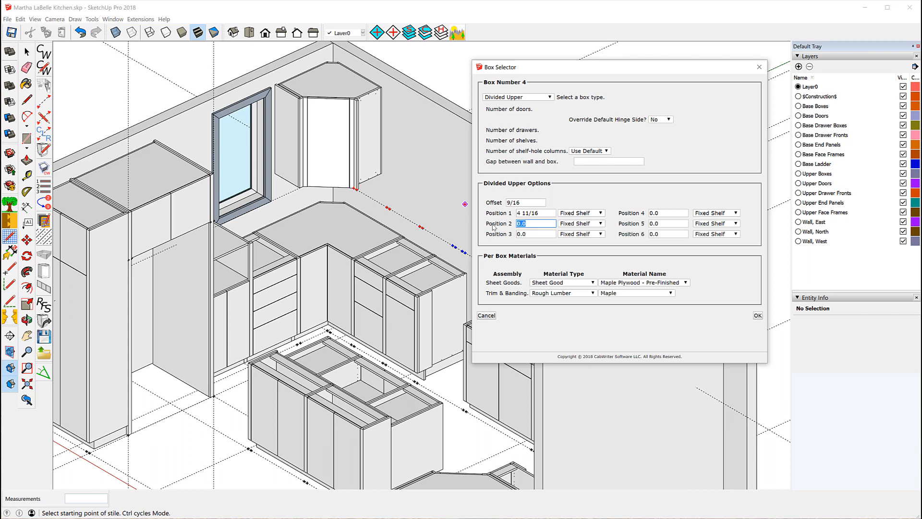
text(8 7/8)
click(529, 233)
drag(529, 233, 500, 235)
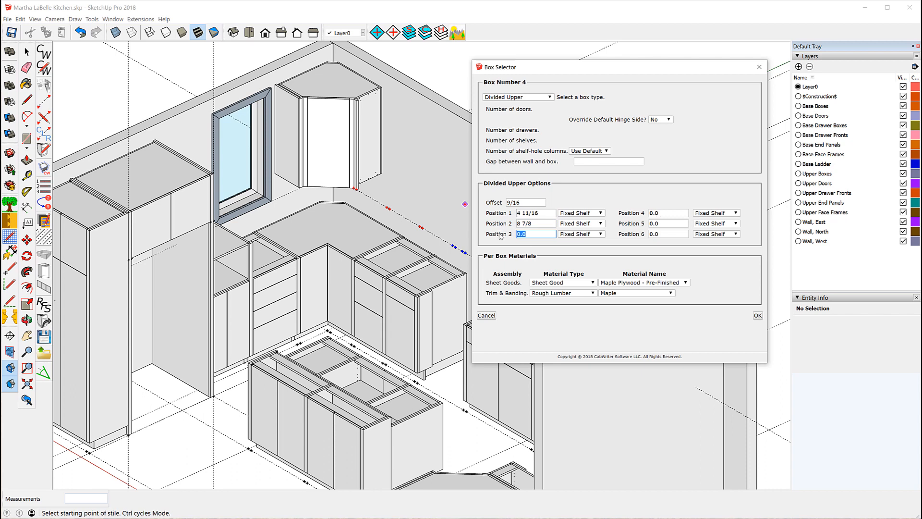
text(13 1/16)
Place box 4's remaining fixed shelves at positions 17 1/4, 21 7/16 and 25 5/8, and build the upper cabinet run
click(665, 213)
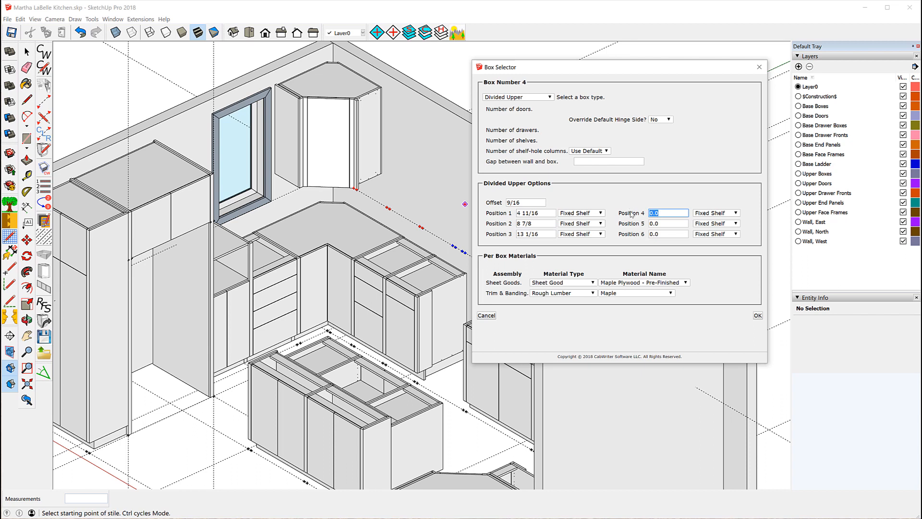
text(17 1/4)
key(Tab)
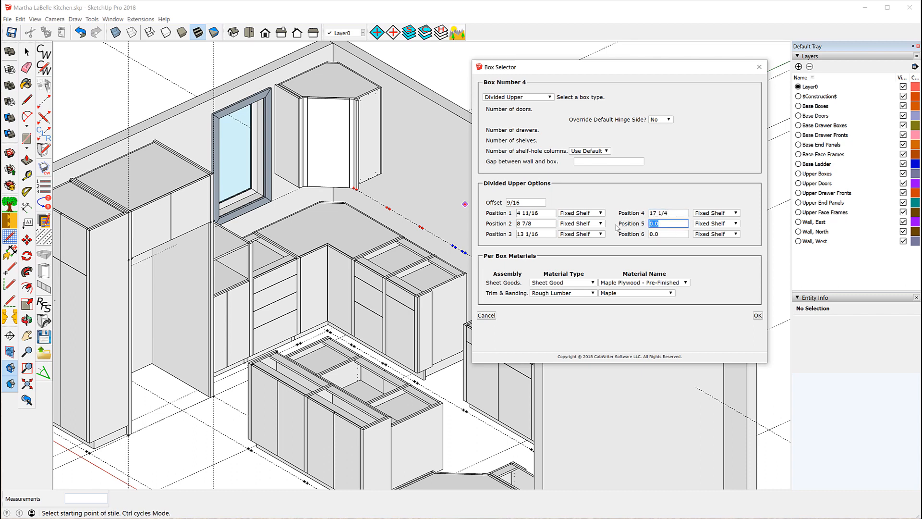
text(21 7/16)
key(Tab)
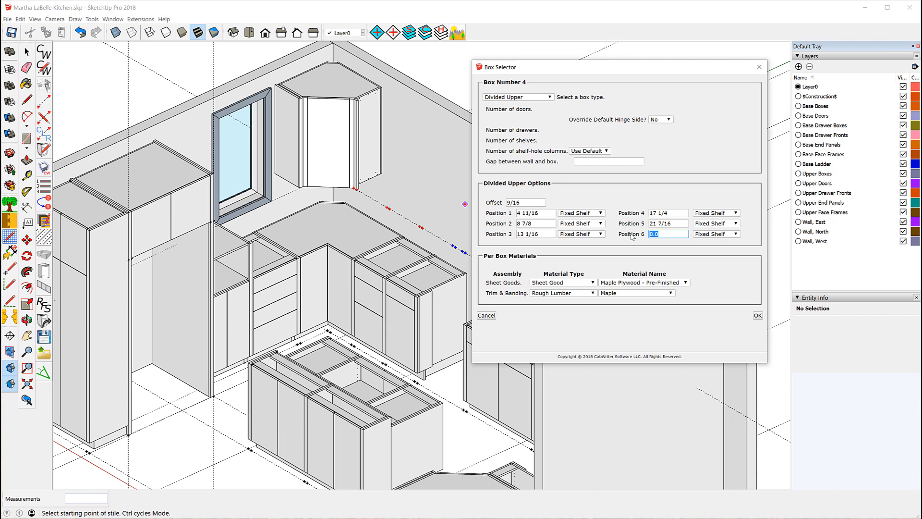
text(25 5/8)
click(758, 316)
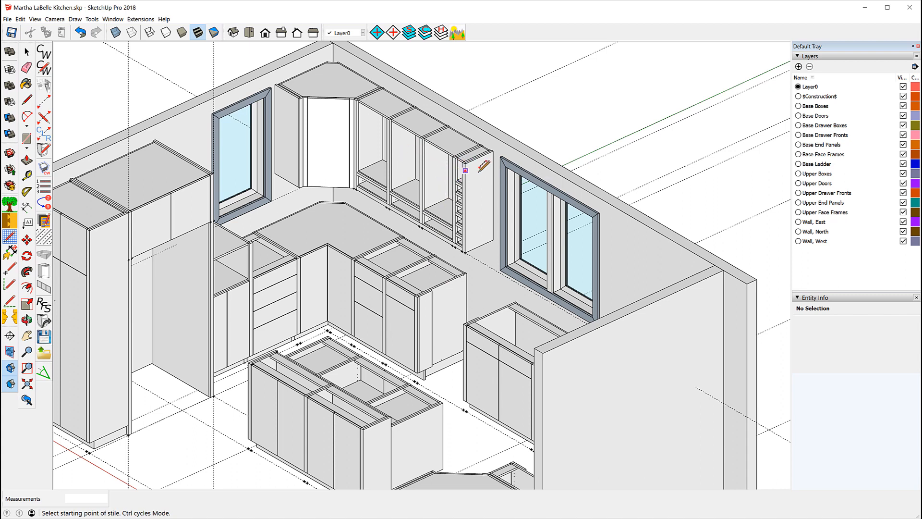
Inspect the new upper cabinets and measure the height of a lower opening in the narrow wine column
scroll(444, 178, down, 2)
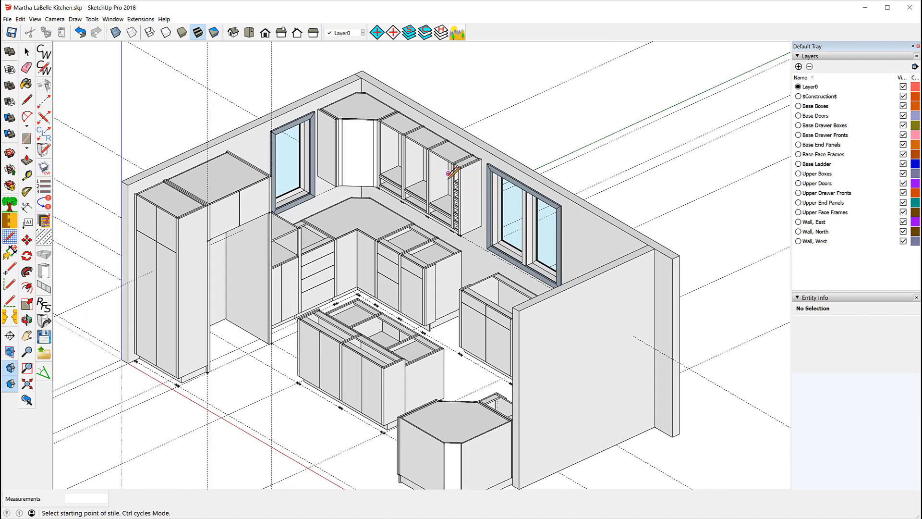
scroll(284, 207, down, 1)
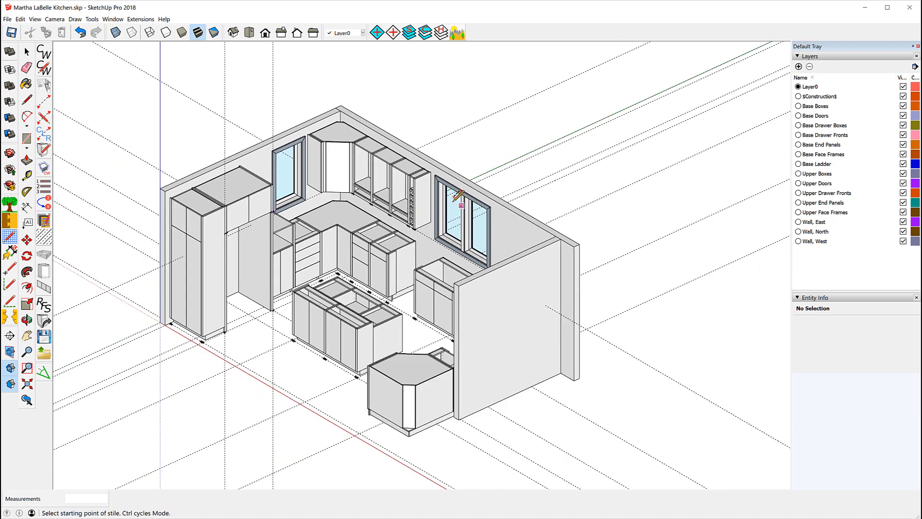
scroll(458, 197, up, 3)
scroll(397, 186, up, 3)
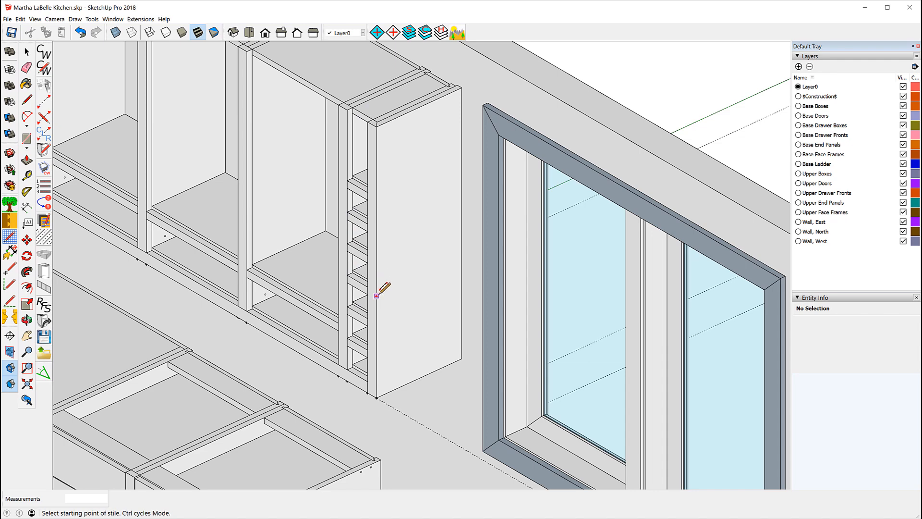
scroll(372, 261, down, 2)
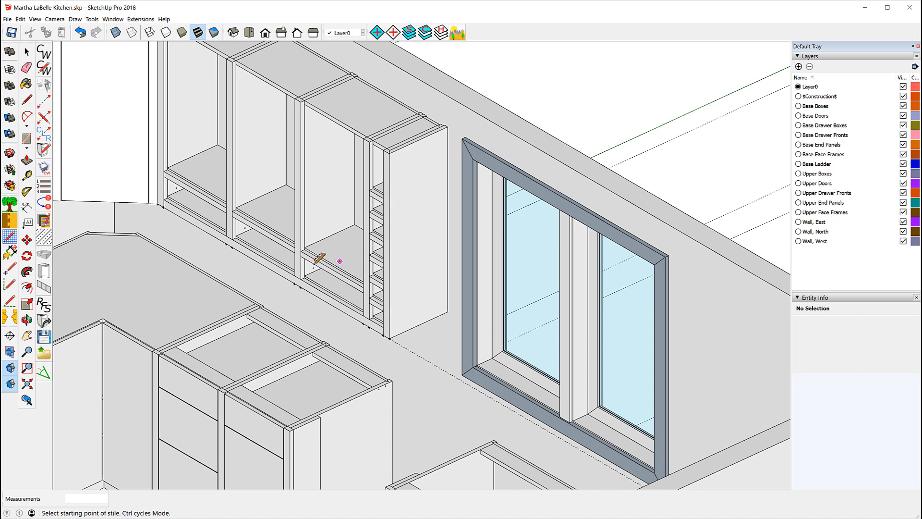
click(27, 176)
scroll(379, 317, down, 1)
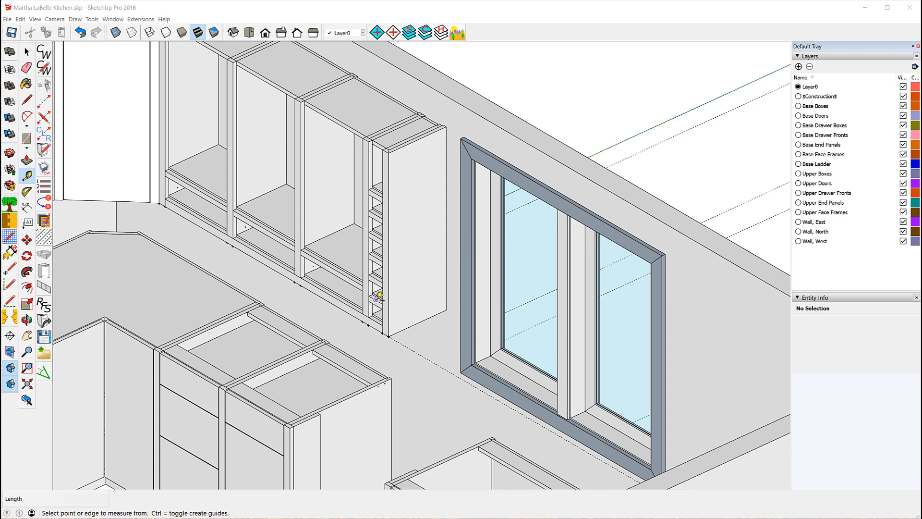
click(376, 299)
scroll(399, 294, up, 5)
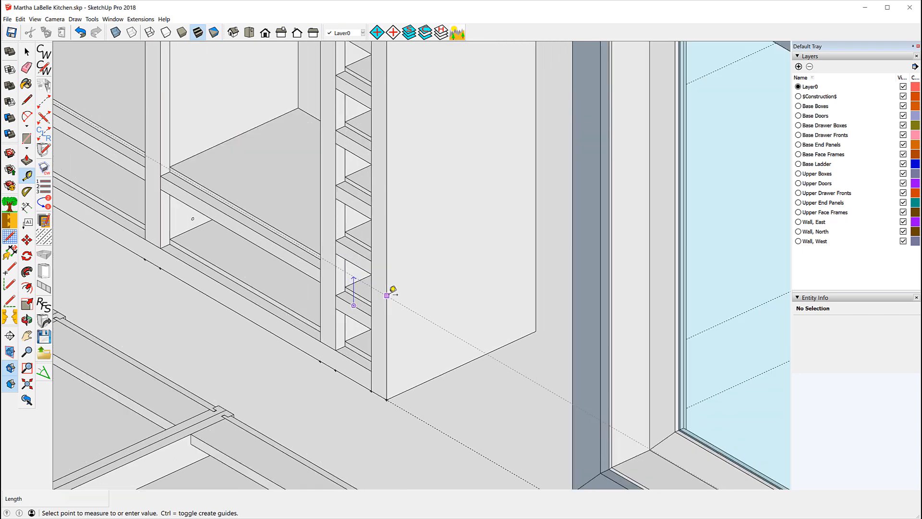
scroll(393, 290, up, 1)
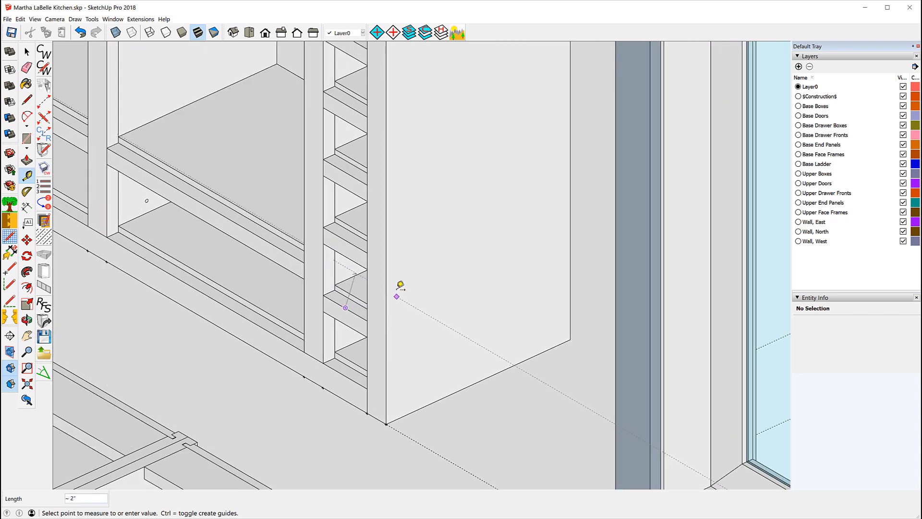
click(345, 255)
scroll(341, 289, down, 1)
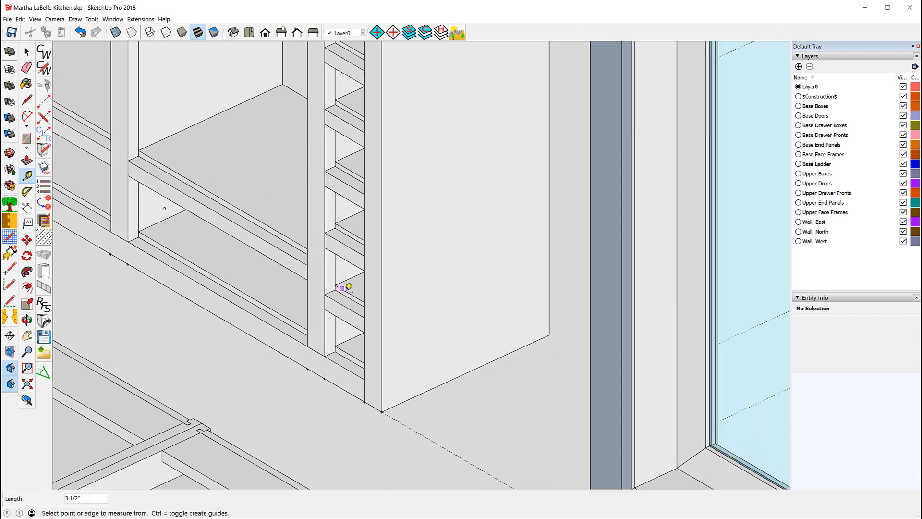
scroll(341, 289, down, 3)
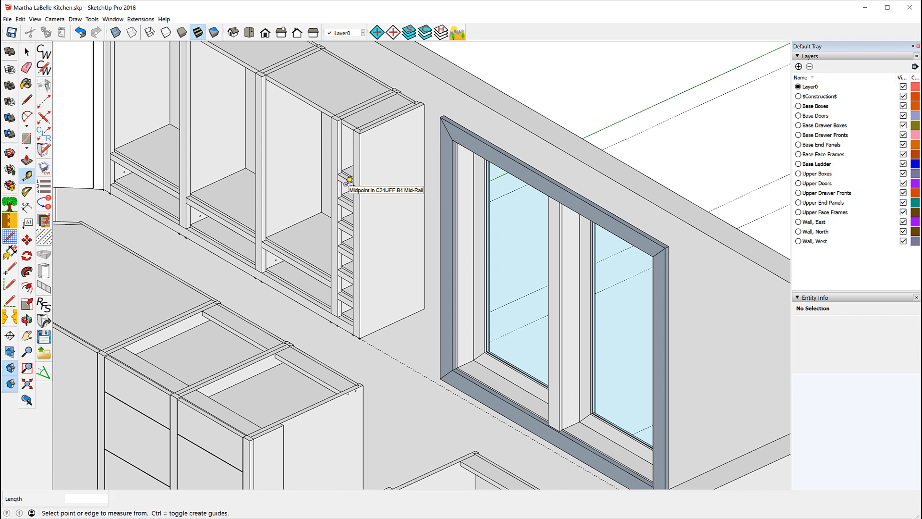
Create a guide 4 3/16 inches above the lower edge of the wine column's topmost mid-rail
click(350, 179)
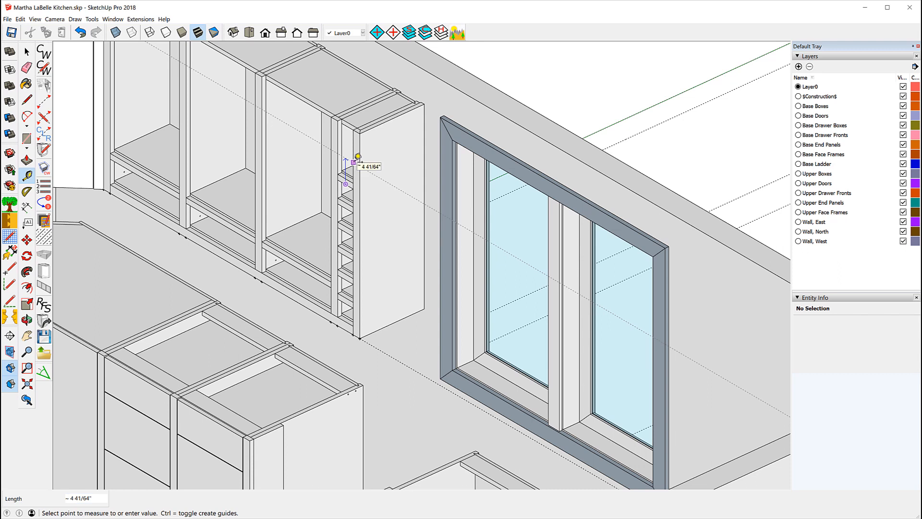
text(4 3)
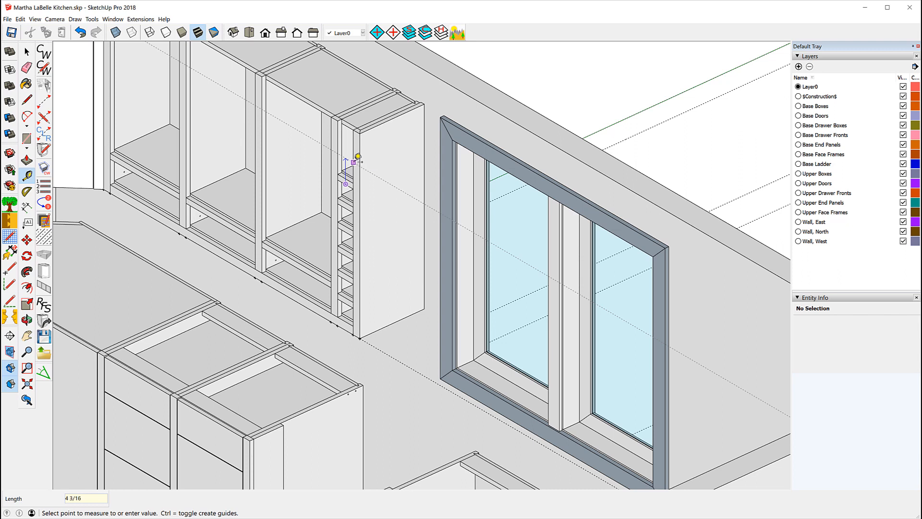
text(/16)
key(Return)
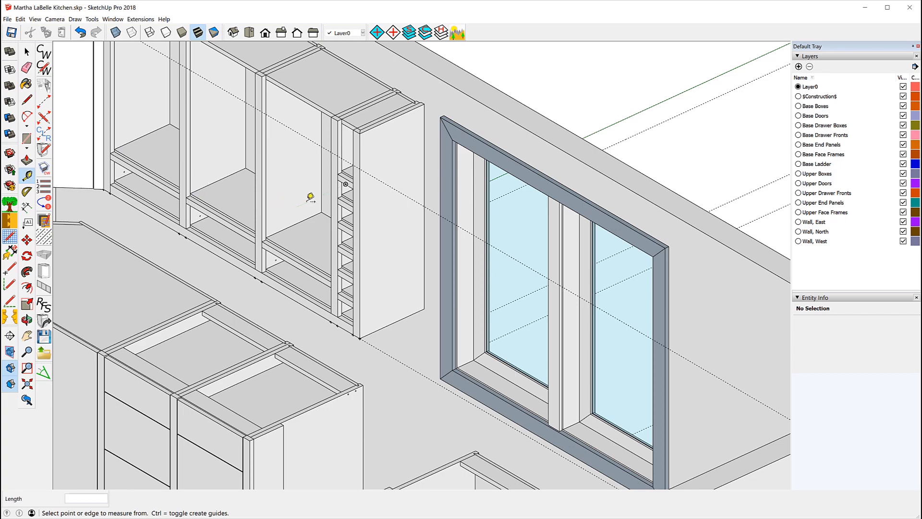
Measure the gap between the new guide and the topmost mid-rail, and compare it with the wine opening directly below
middle_drag(309, 198, 408, 72)
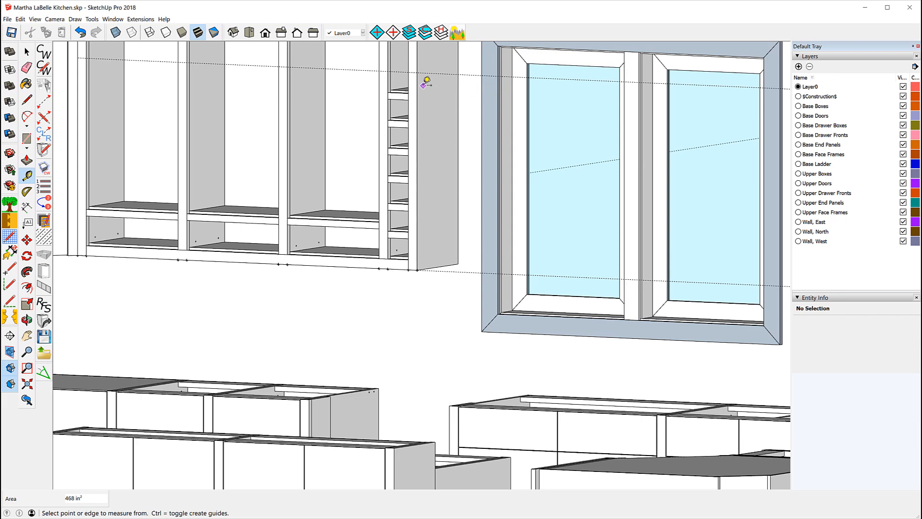
click(398, 72)
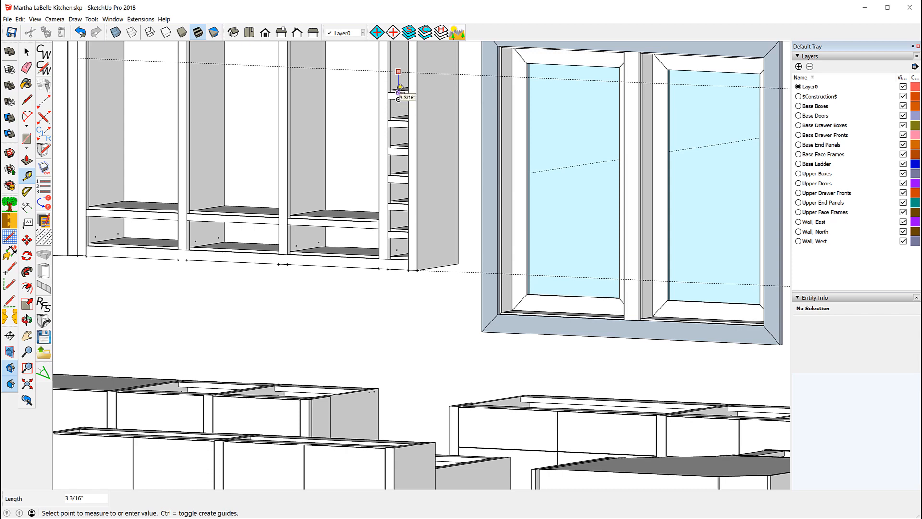
click(398, 99)
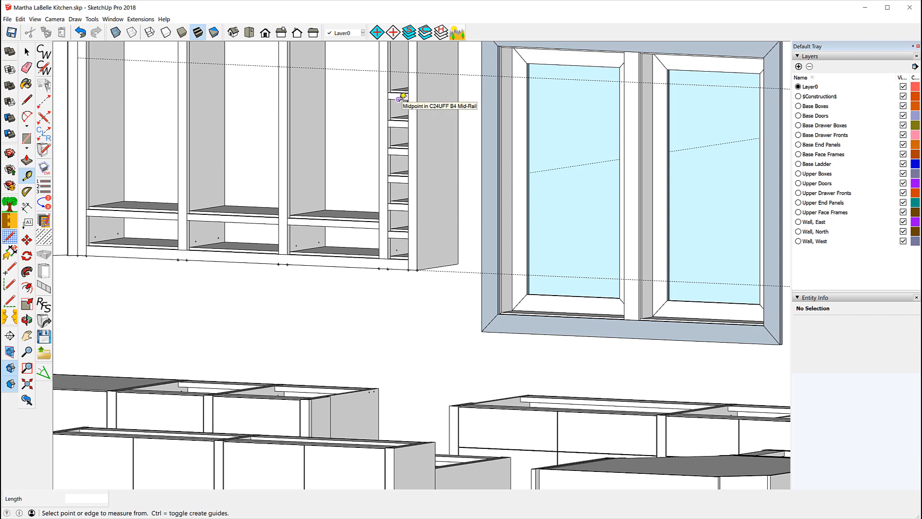
click(398, 100)
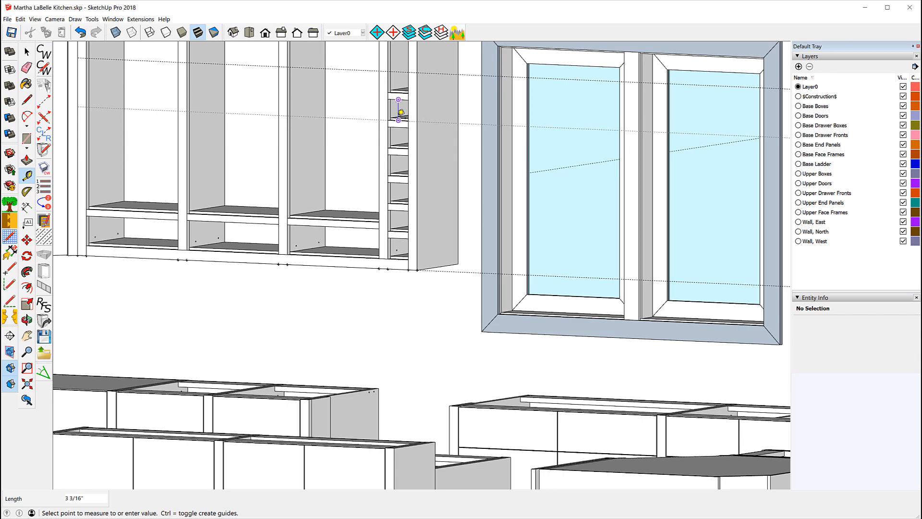
click(401, 113)
scroll(353, 139, down, 3)
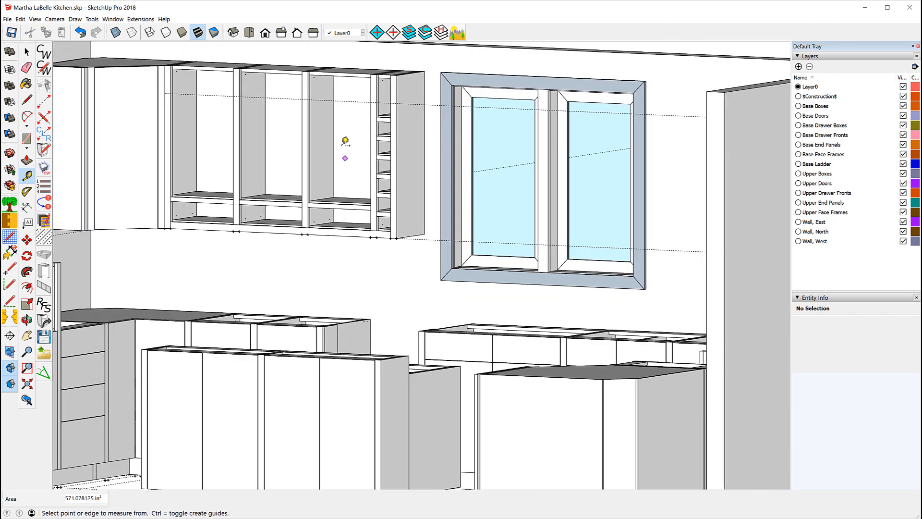
Create a second guide 4 3/16 inches above the first one
scroll(397, 101, up, 6)
scroll(392, 103, down, 3)
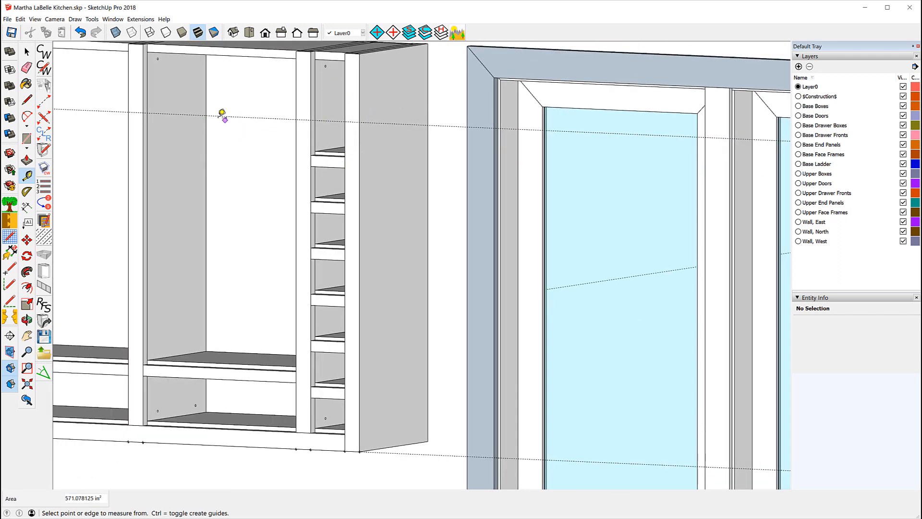
click(270, 118)
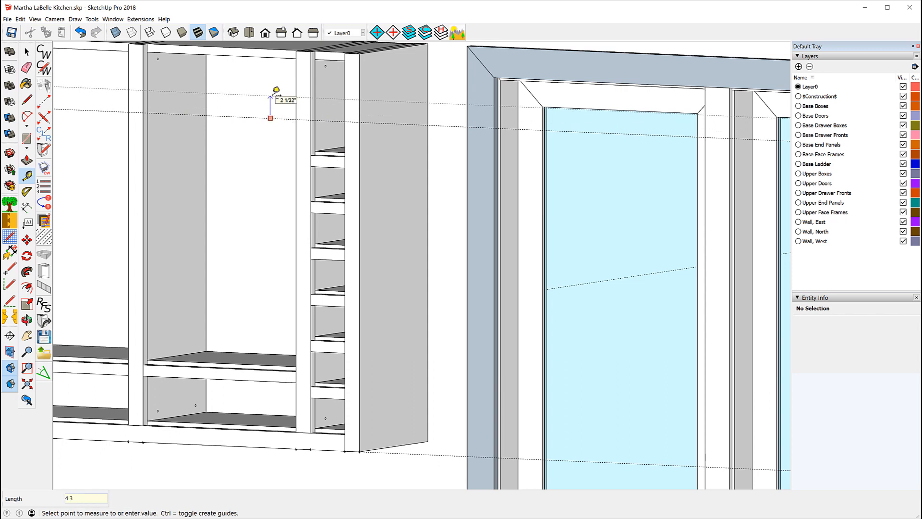
click(276, 89)
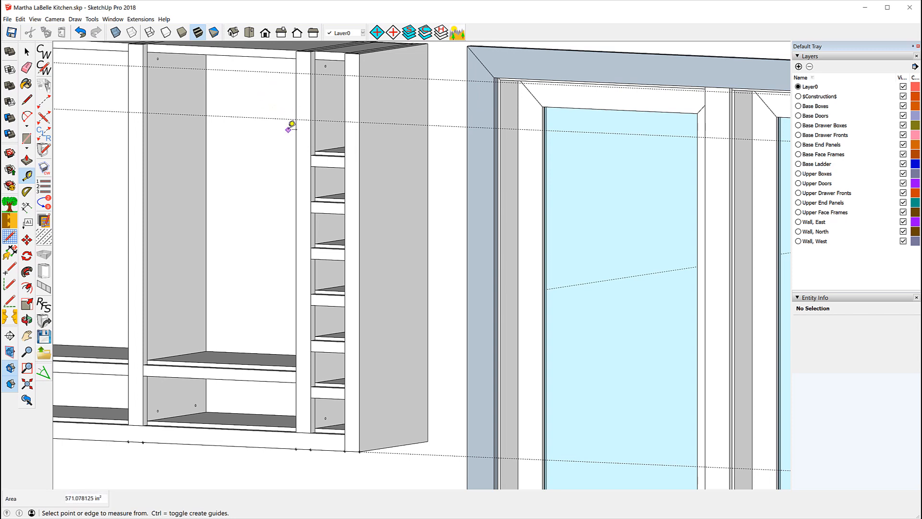
Select the wine column's topmost mid-rail together with its shelf and unlock both components
click(27, 52)
click(27, 53)
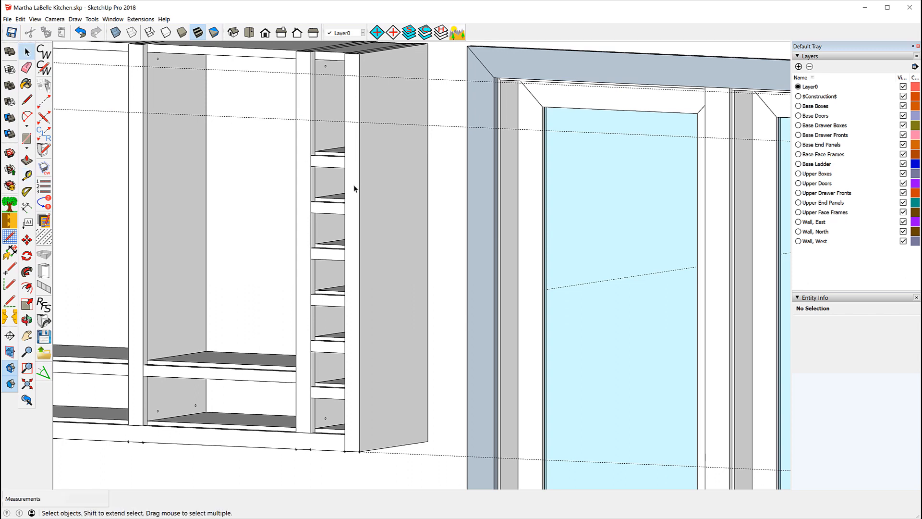
click(323, 164)
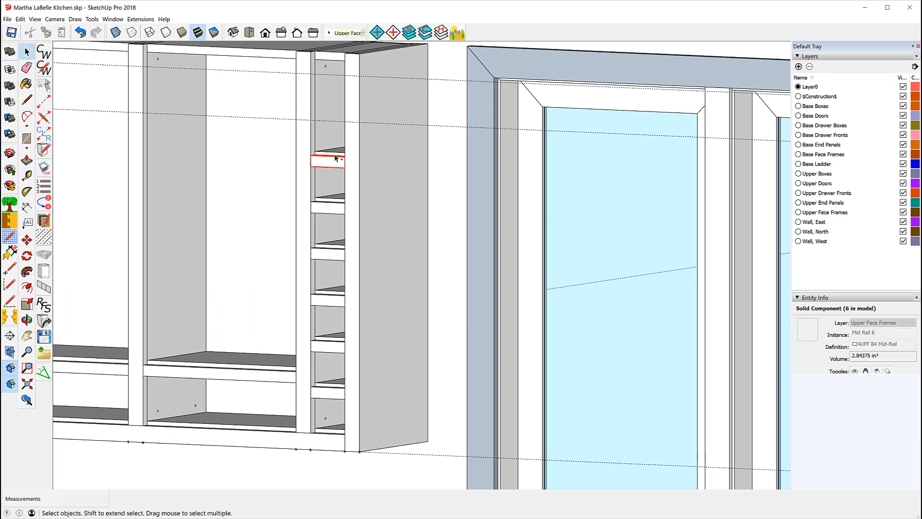
ctrl+click(333, 153)
right_click(333, 153)
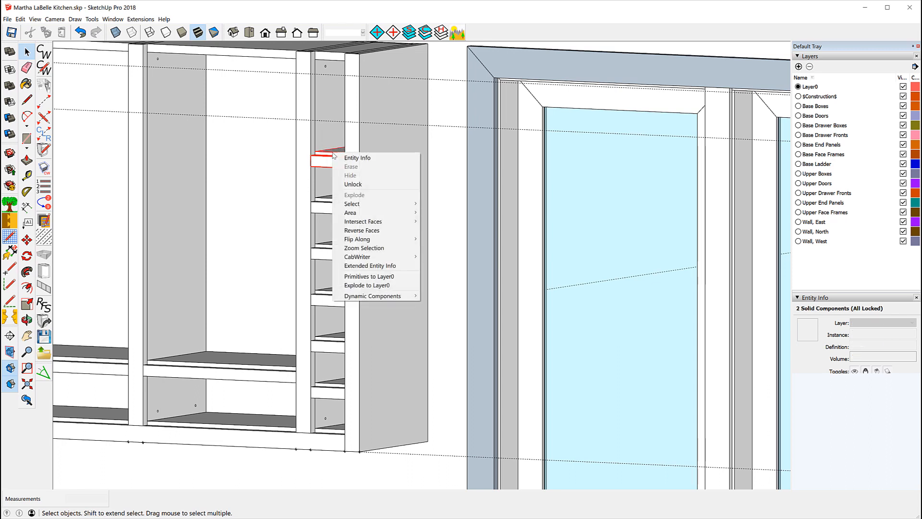
click(353, 184)
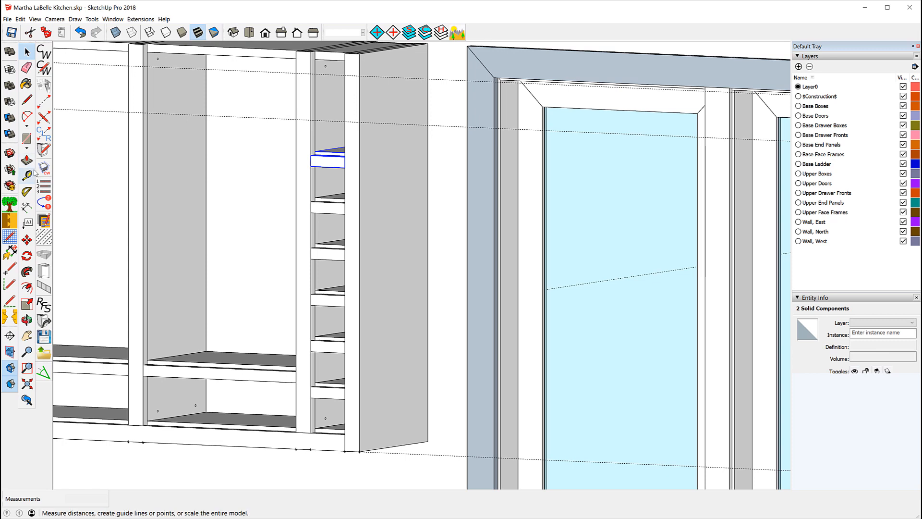
Copy the unlocked mid-rail and shelf straight up 4 3/16 inches so the rail's lower edge meets the first guide
click(27, 240)
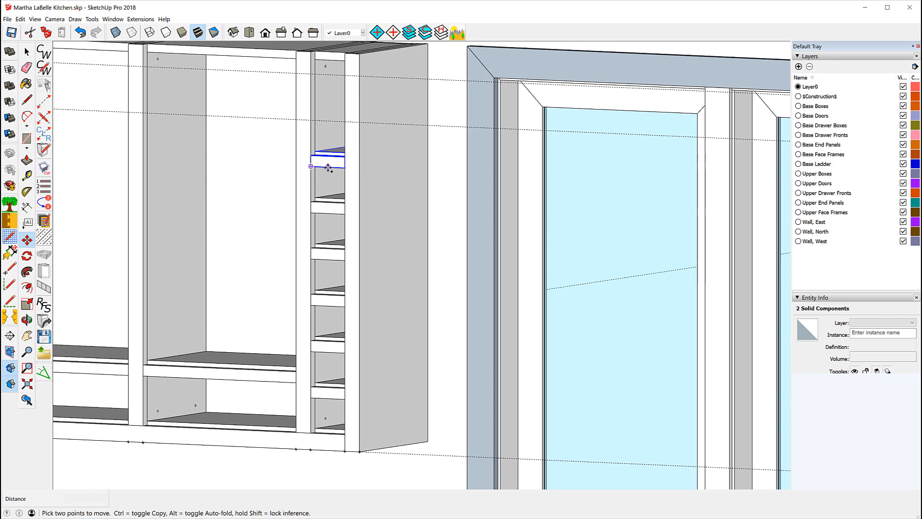
click(328, 167)
key(ctrl)
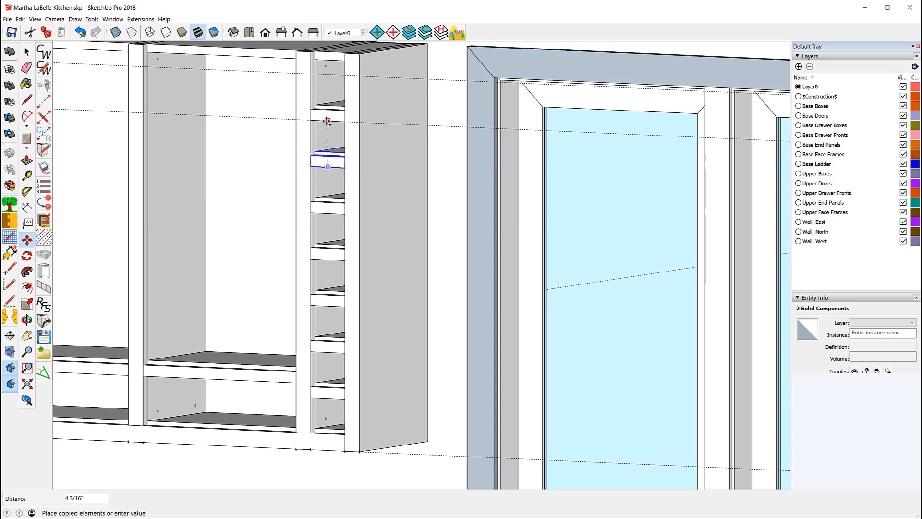
click(327, 120)
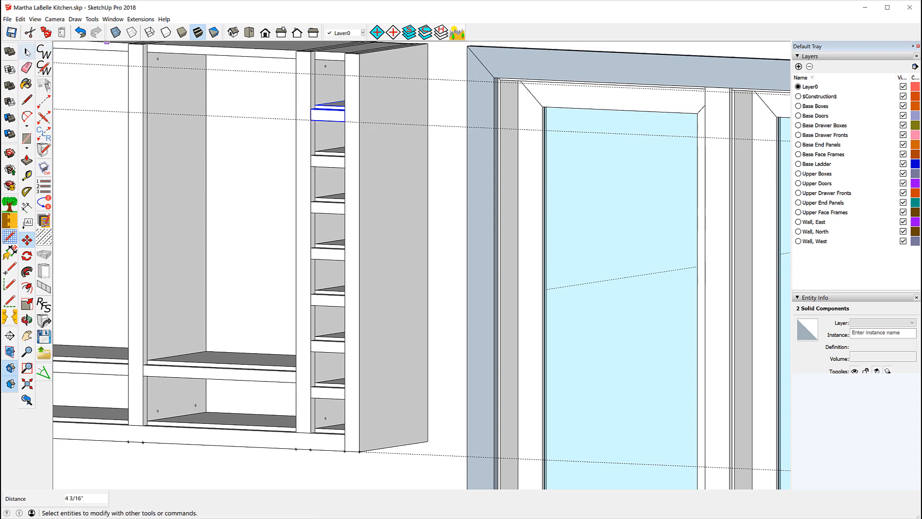
Draw a 3 1/2 by 2 inch rectangle between the wine column's stiles, from the stile tops down to the upper guide
click(27, 52)
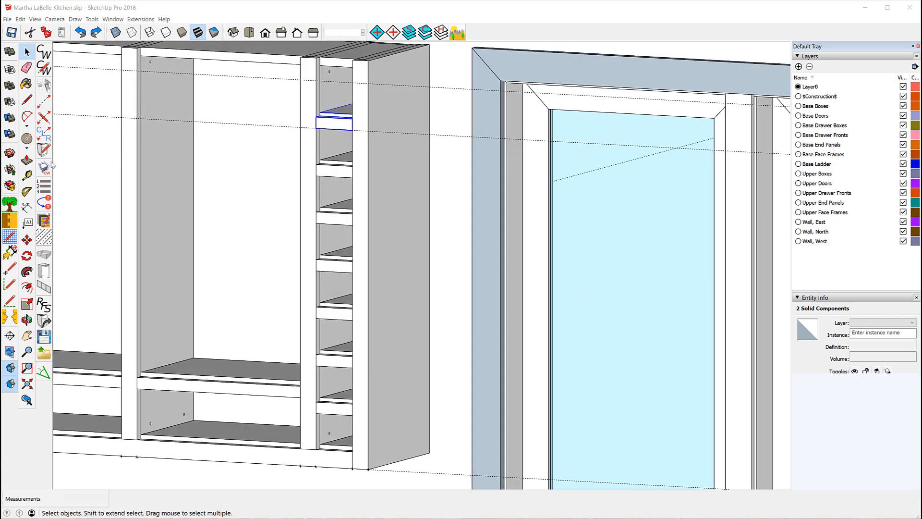
click(27, 144)
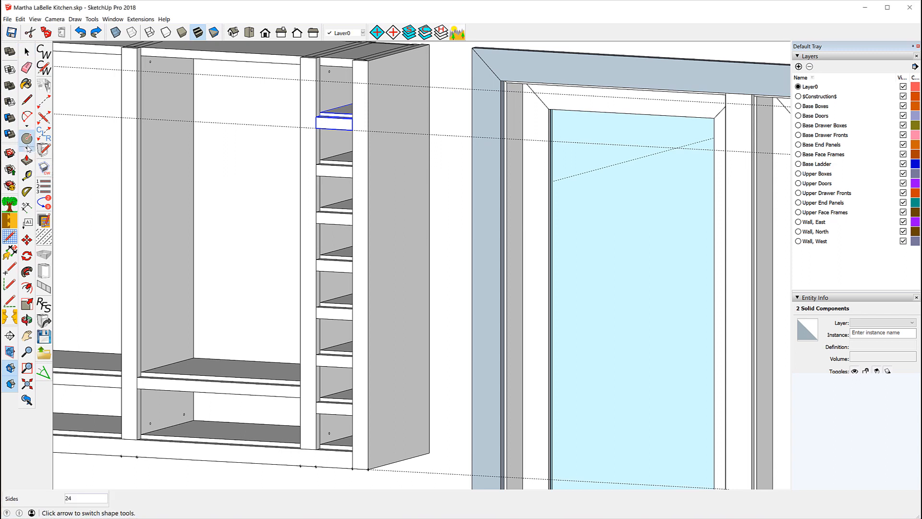
click(26, 150)
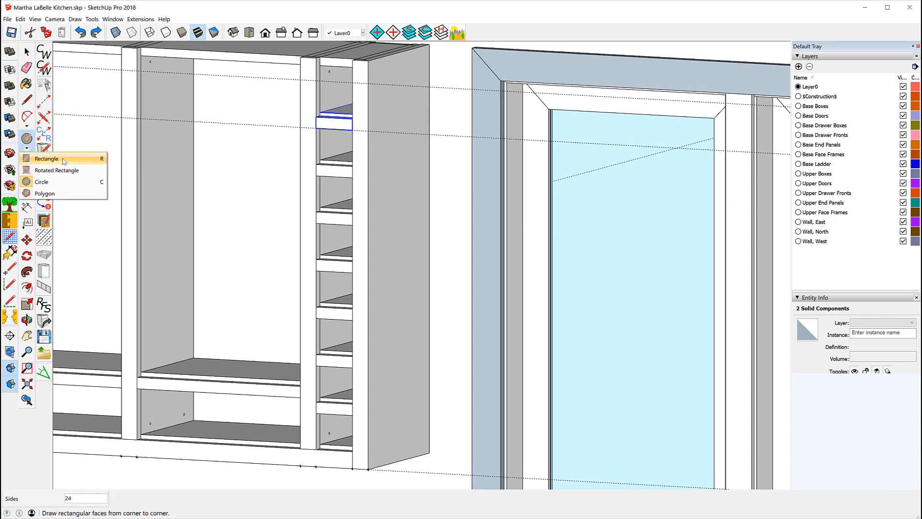
click(62, 154)
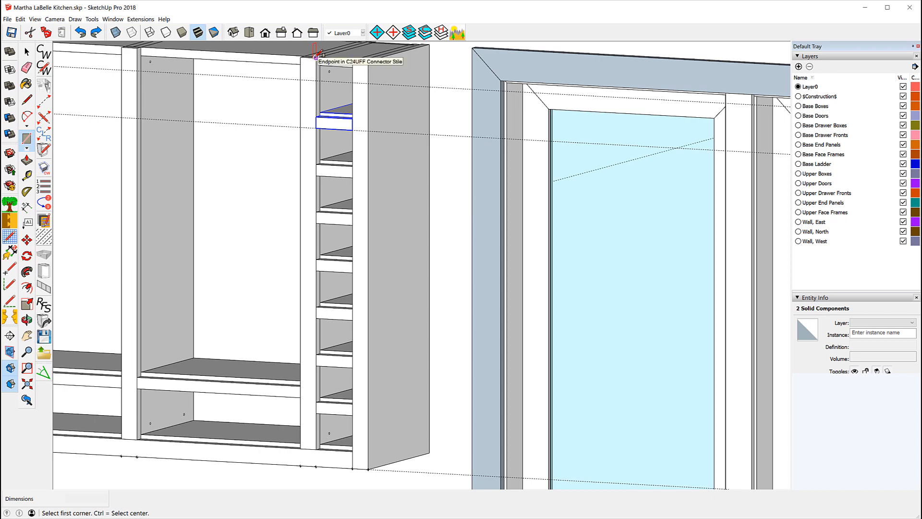
click(316, 58)
click(353, 81)
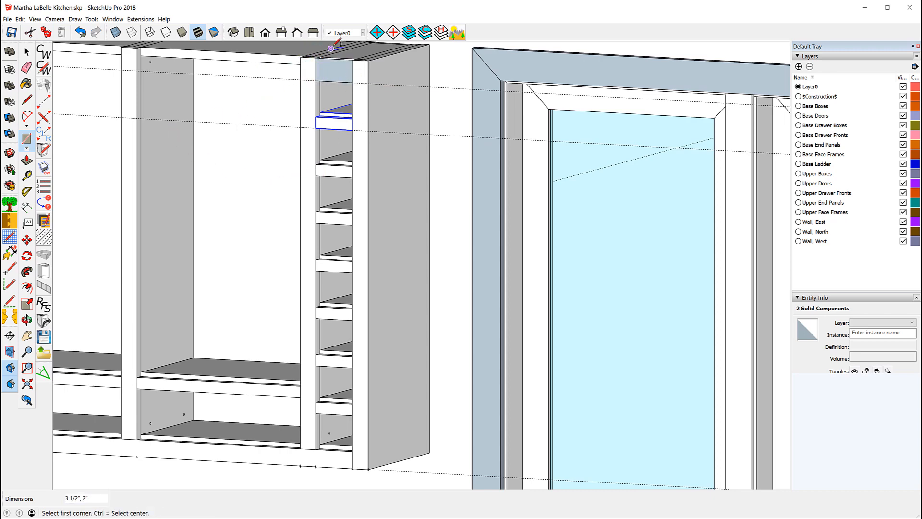
Push/Pull the new rectangle back 13/16 inch to form a solid upper rail matching the stile thickness
scroll(335, 52, up, 2)
scroll(334, 52, up, 4)
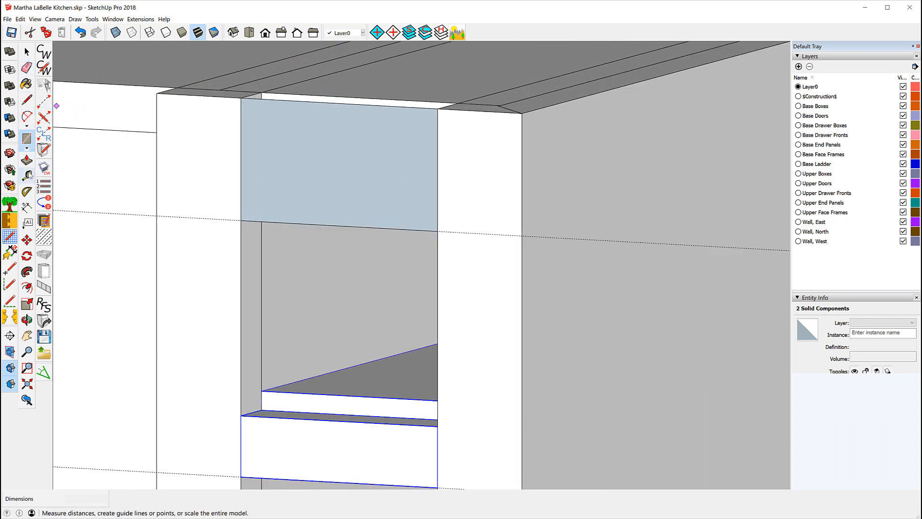
click(27, 163)
click(265, 93)
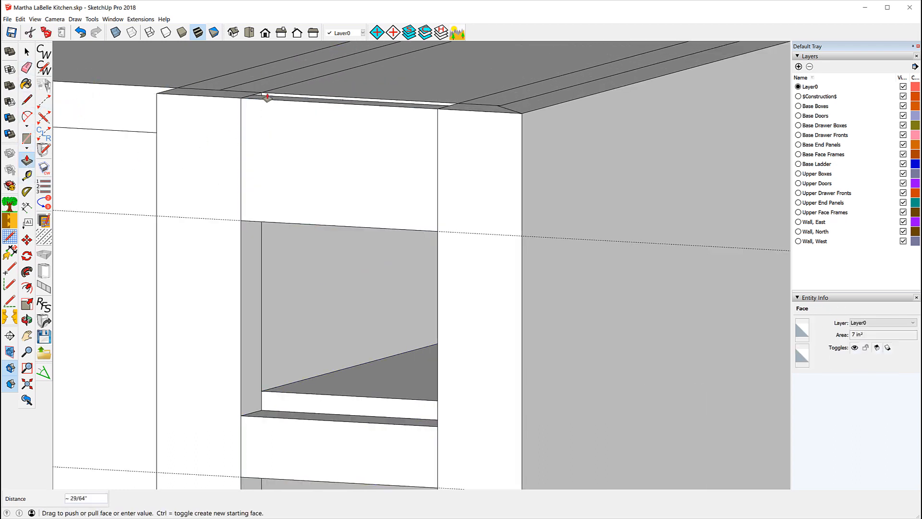
click(261, 95)
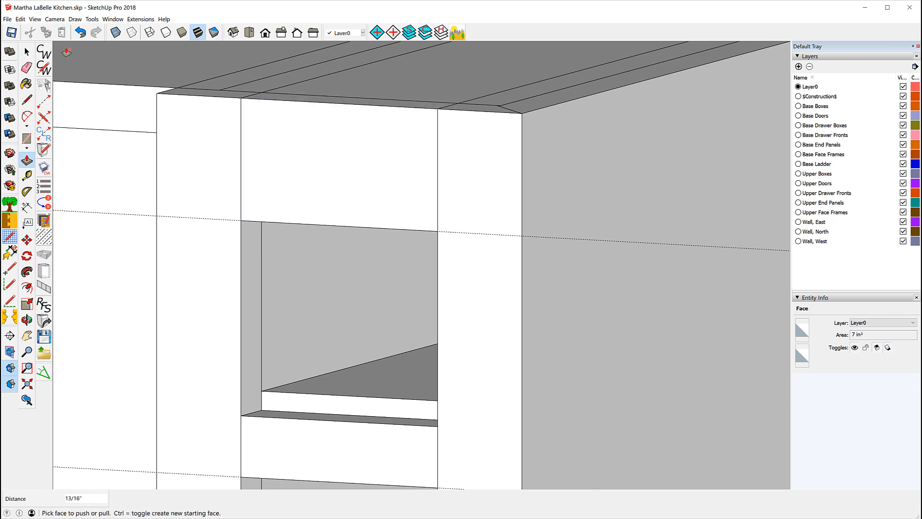
Select all geometry of the new upper rail and make it a component with the default definition name
click(27, 52)
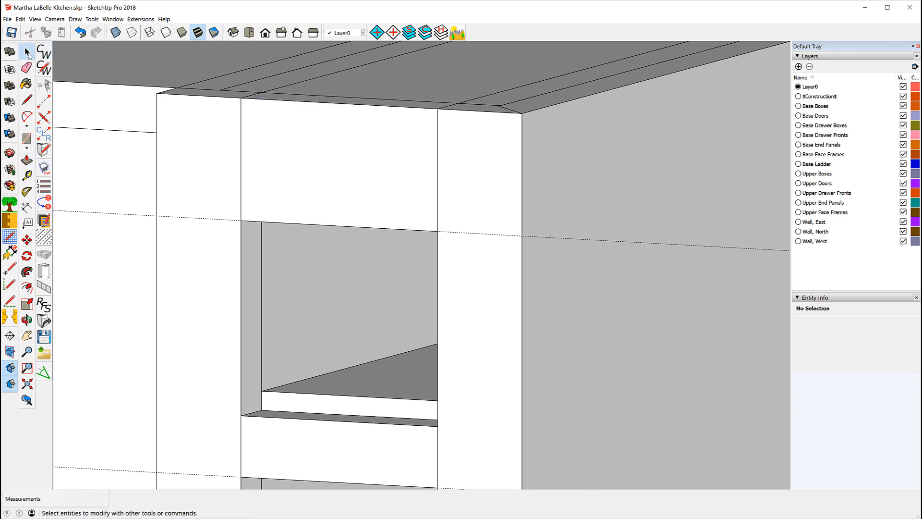
triple_click(323, 151)
right_click(322, 149)
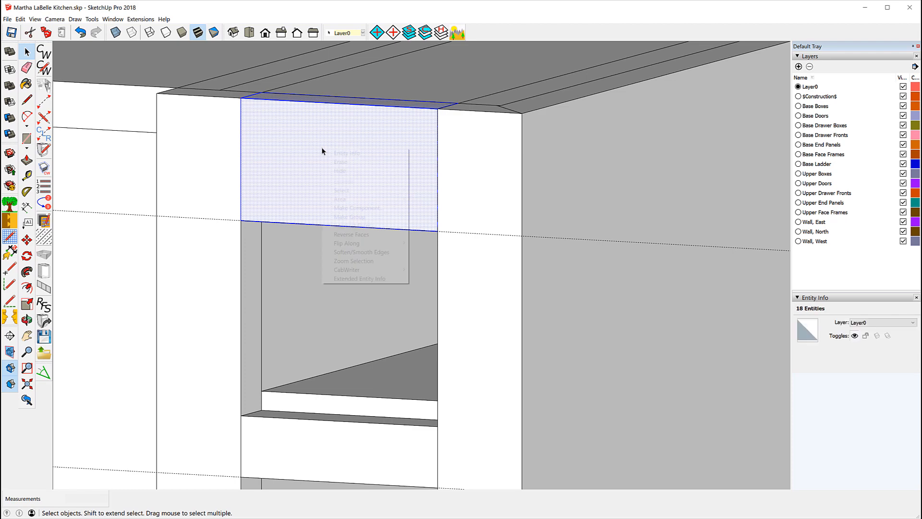
click(347, 208)
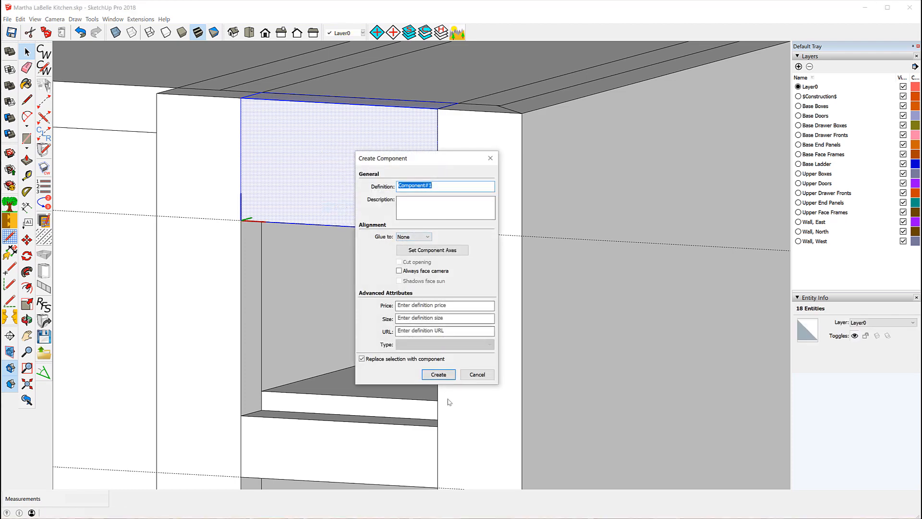
click(438, 375)
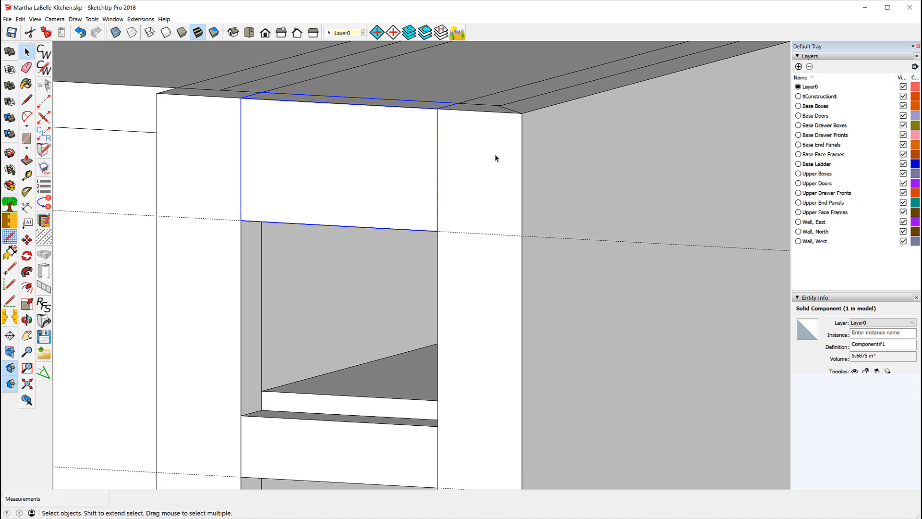
Check the definition and instance names of the adjacent end stile and the topmost mid-rail for the naming convention
click(471, 127)
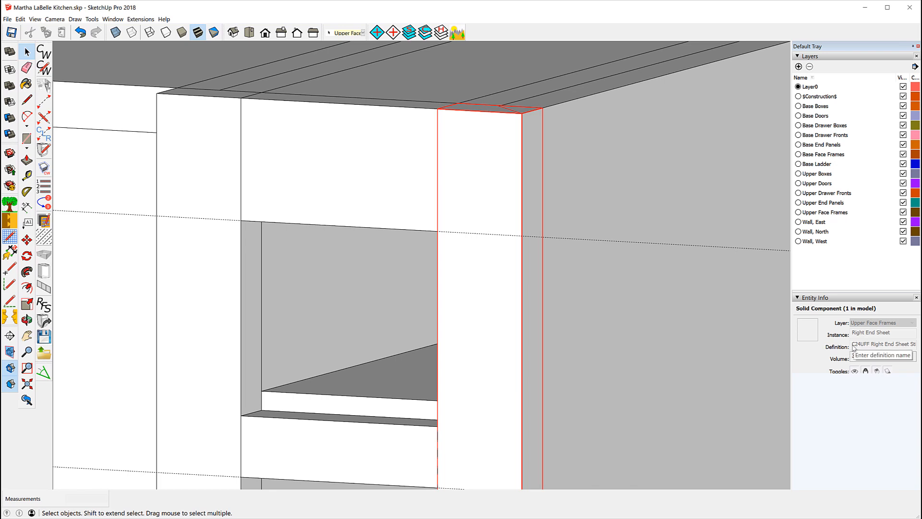
click(346, 183)
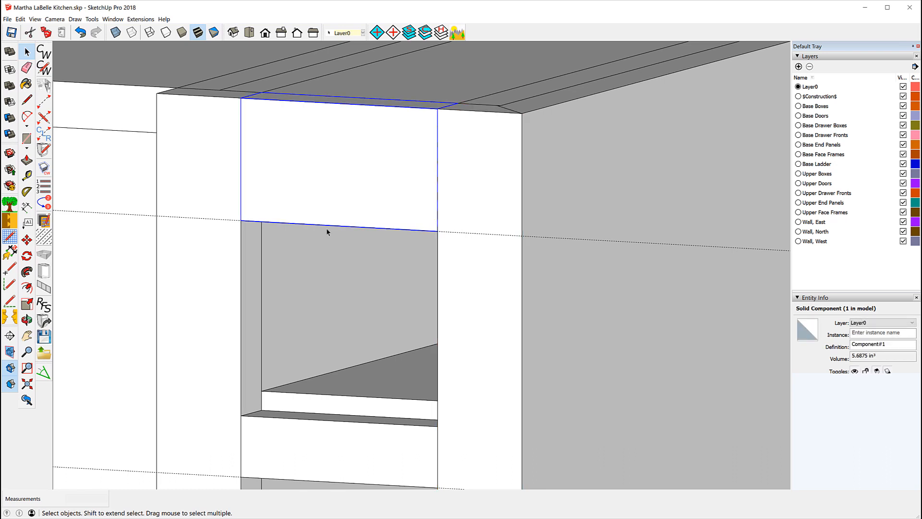
click(313, 445)
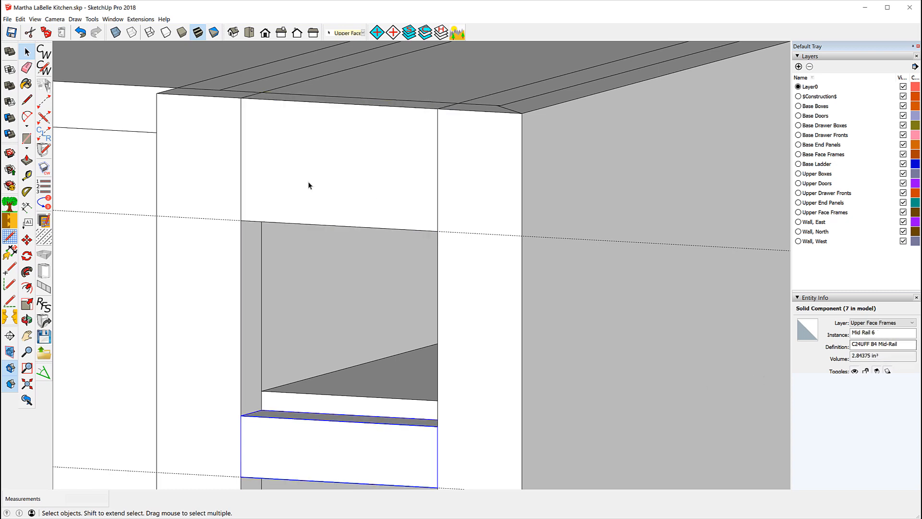
Start making the new rail a CabWriter component with cabinet number C24R, type (FF) Face Frame and rail sub-type Mid
click(307, 135)
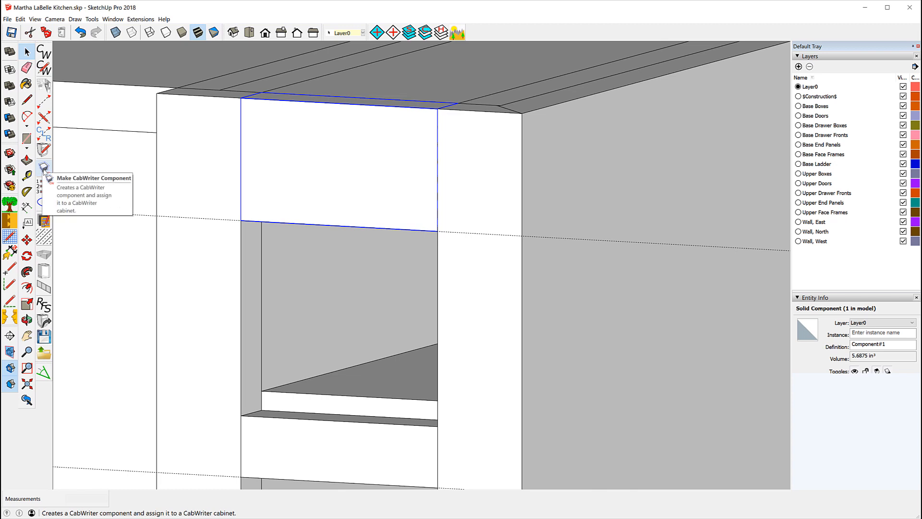
click(44, 168)
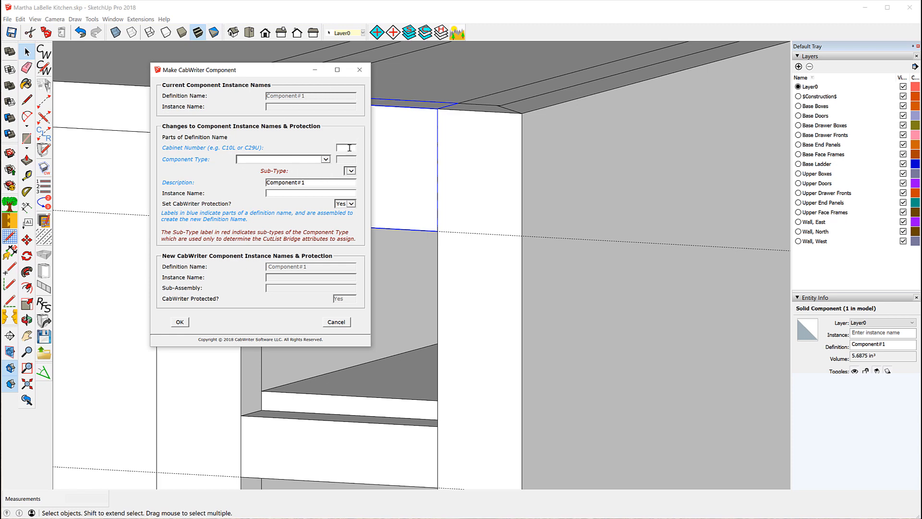
text(C24R)
click(325, 160)
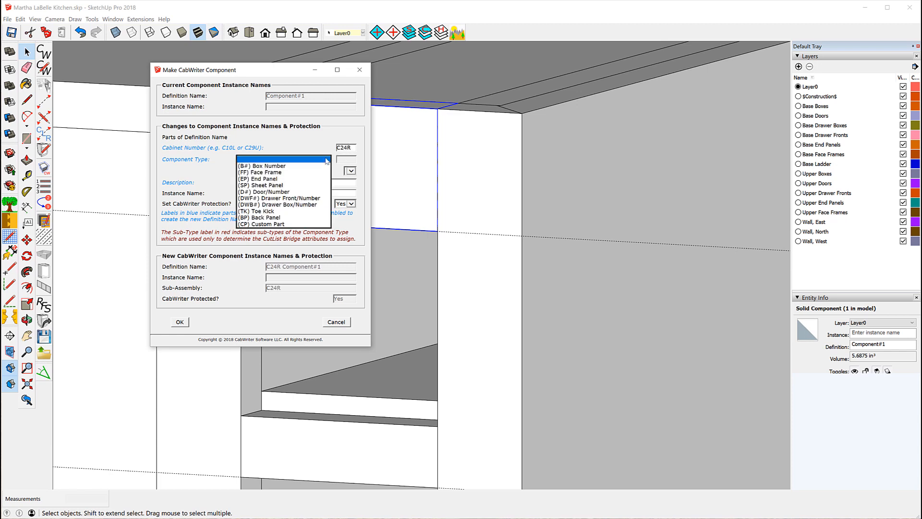
click(280, 172)
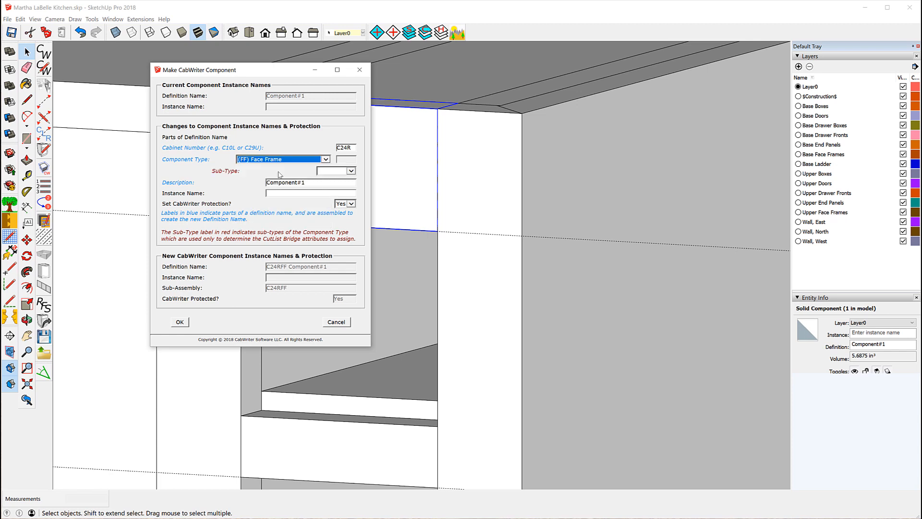
click(351, 171)
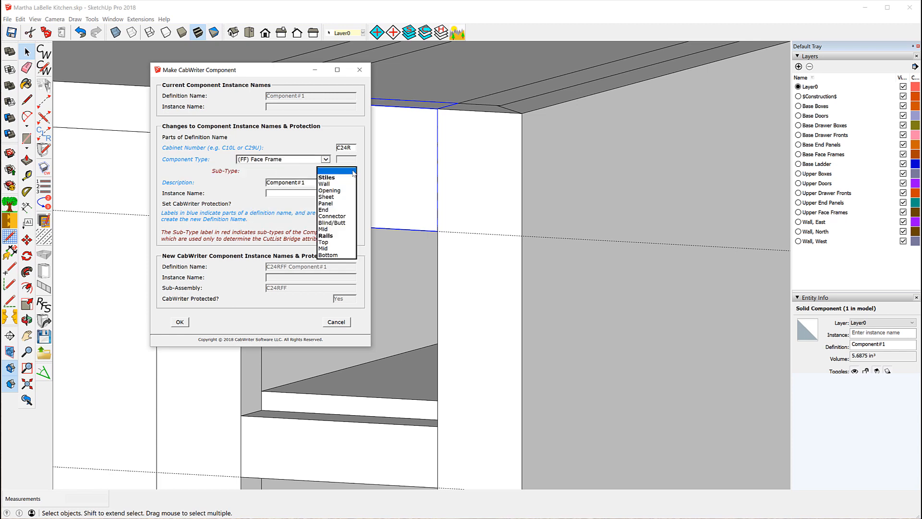
click(325, 248)
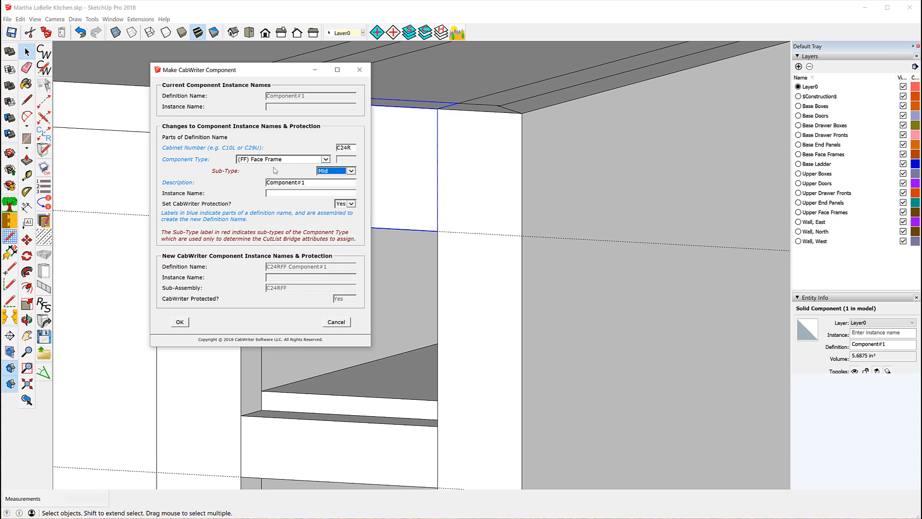
Set the component's description to "B4 Upper Wine Rail" and its instance name to "Upper Wine Rail"
double_click(308, 183)
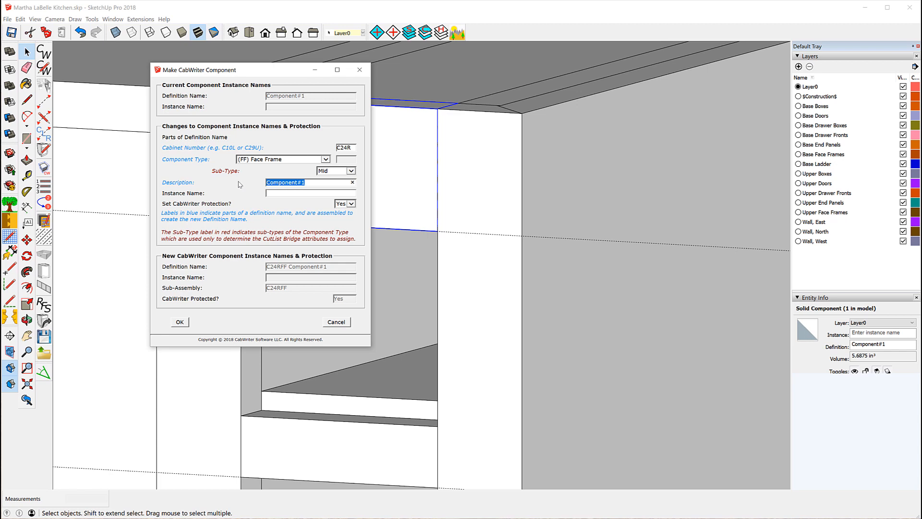
text(Upper Wine Rail)
triple_click(286, 183)
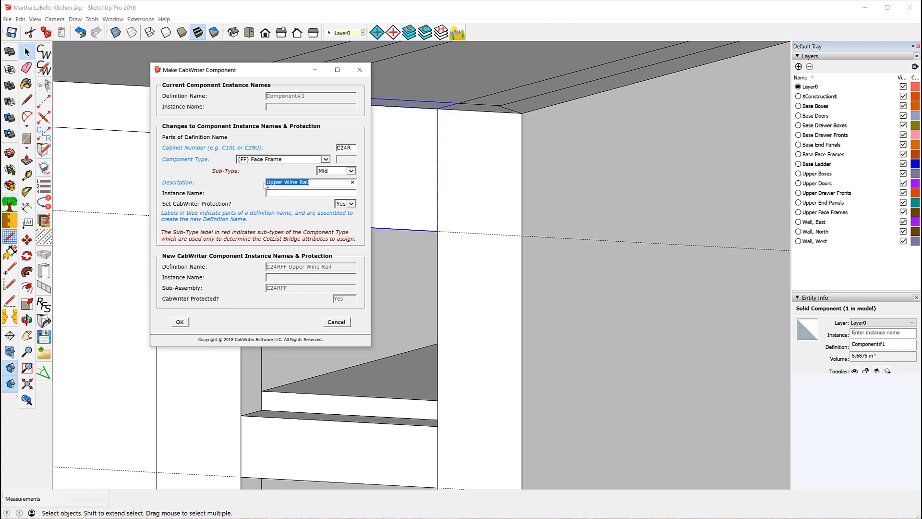
right_click(277, 183)
click(293, 205)
click(287, 193)
right_click(287, 193)
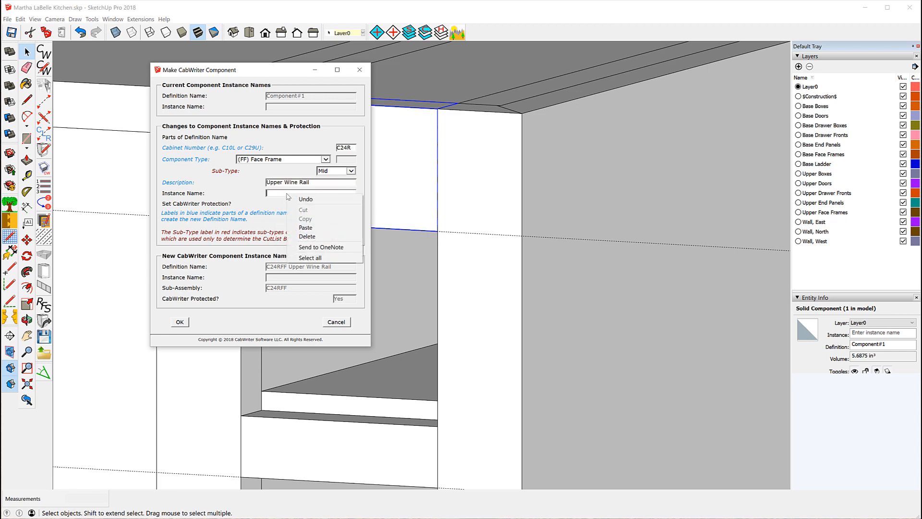
click(306, 227)
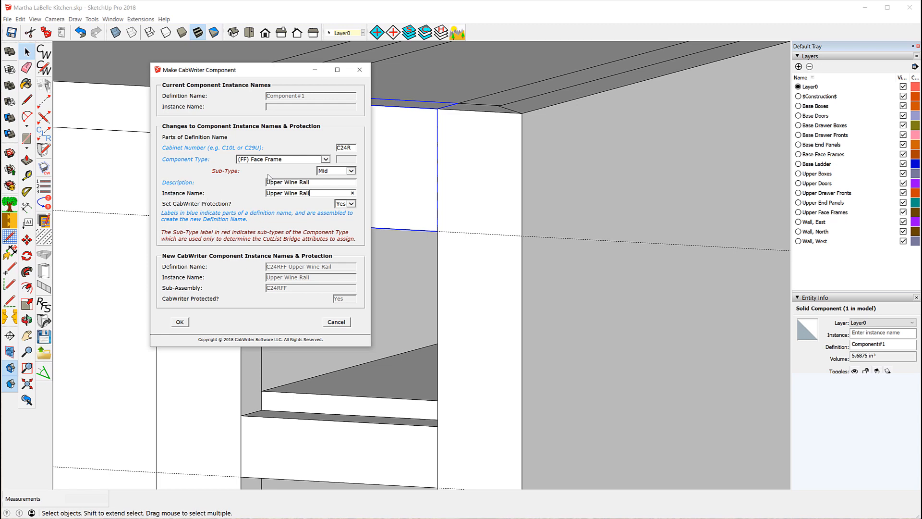
click(267, 182)
text(B4)
Correct the cabinet number to C24U and create the CabWriter component
click(179, 323)
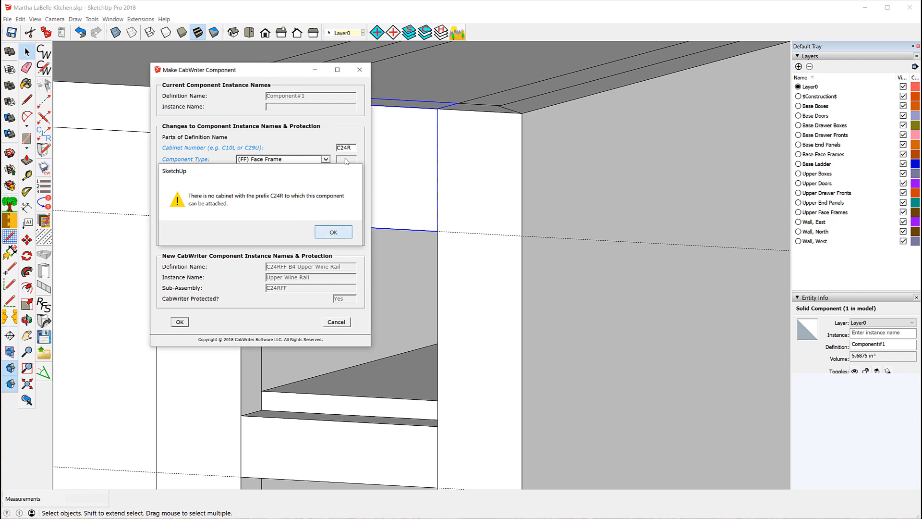
click(334, 233)
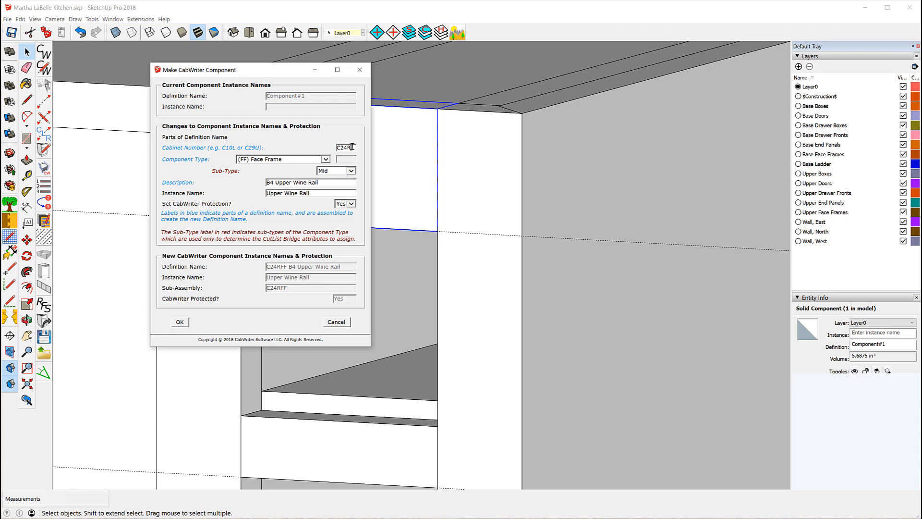
key(BackSpace)
text(U)
drag(331, 293, 213, 320)
click(182, 321)
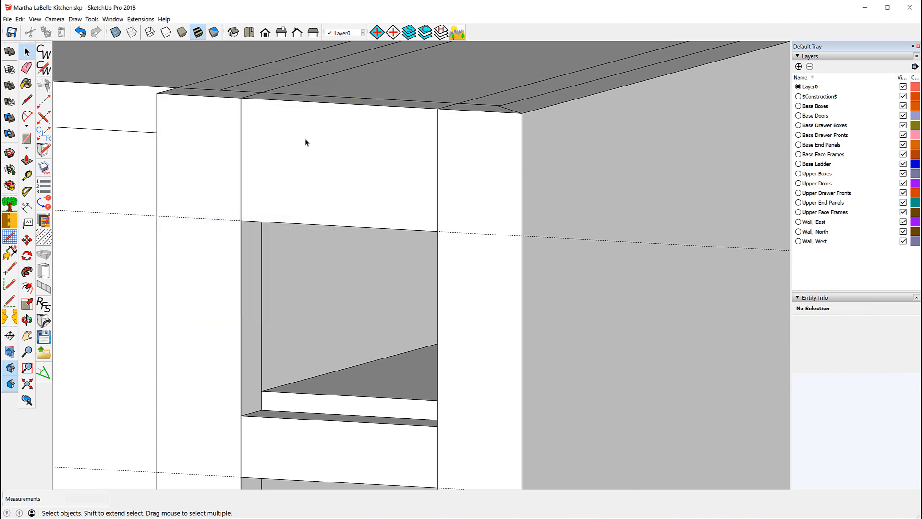
Select the upper wine rail and review its names, layer and Extended Entity Info attributes
click(327, 150)
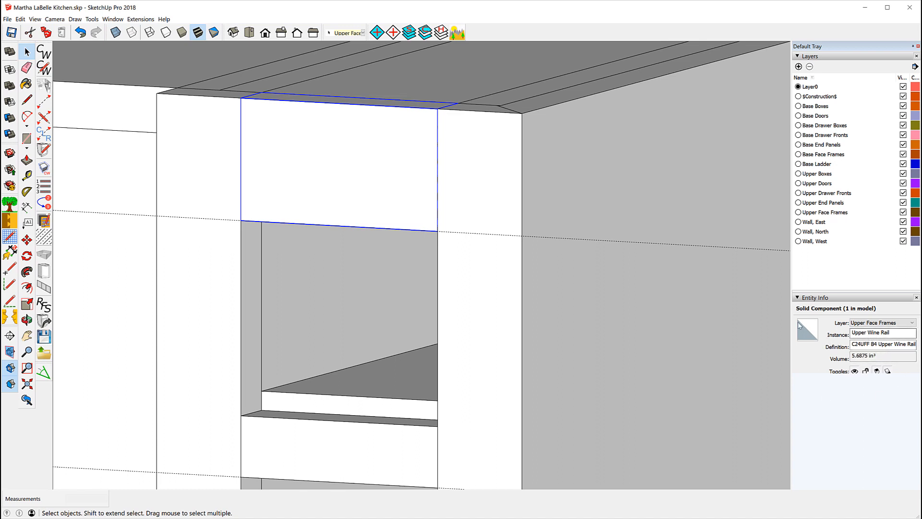
click(112, 20)
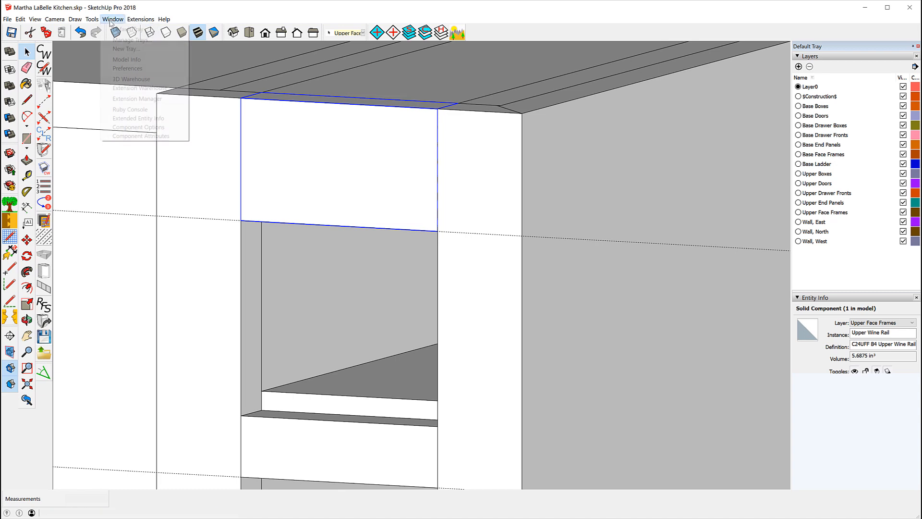
click(125, 119)
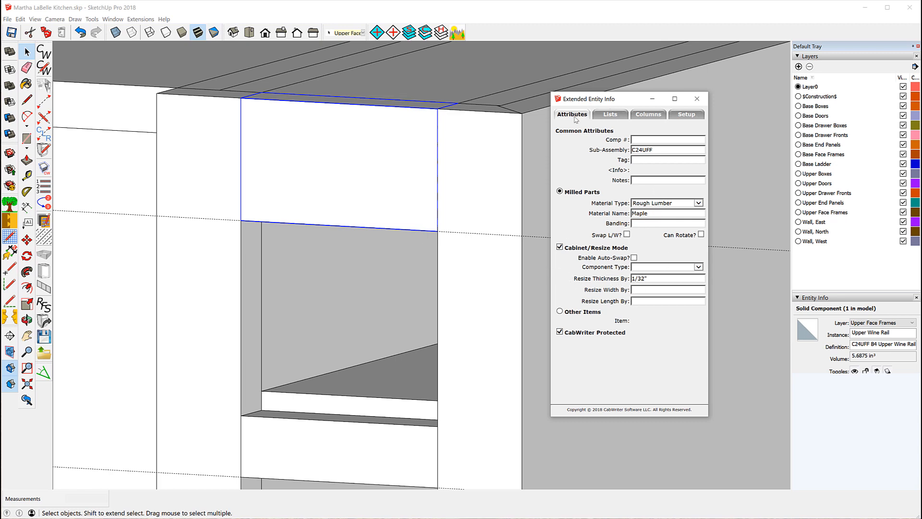
click(697, 98)
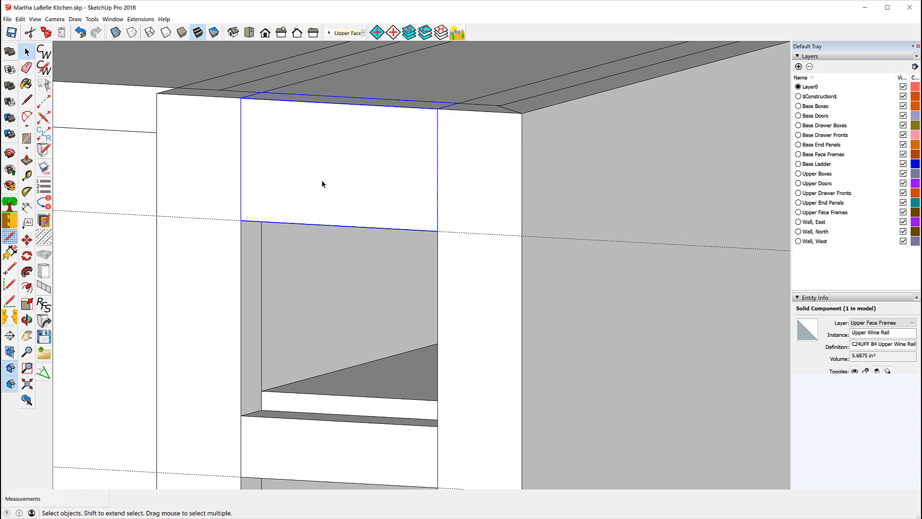
Bring up the wine_cabinet.png image in Photos to review the Divided Upper Options offsets and shelf positions
scroll(322, 175, down, 3)
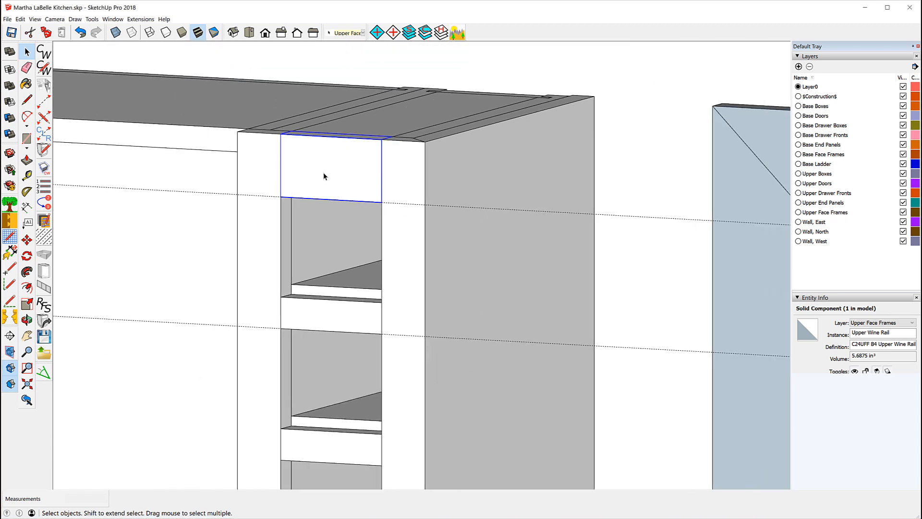
scroll(324, 177, down, 1)
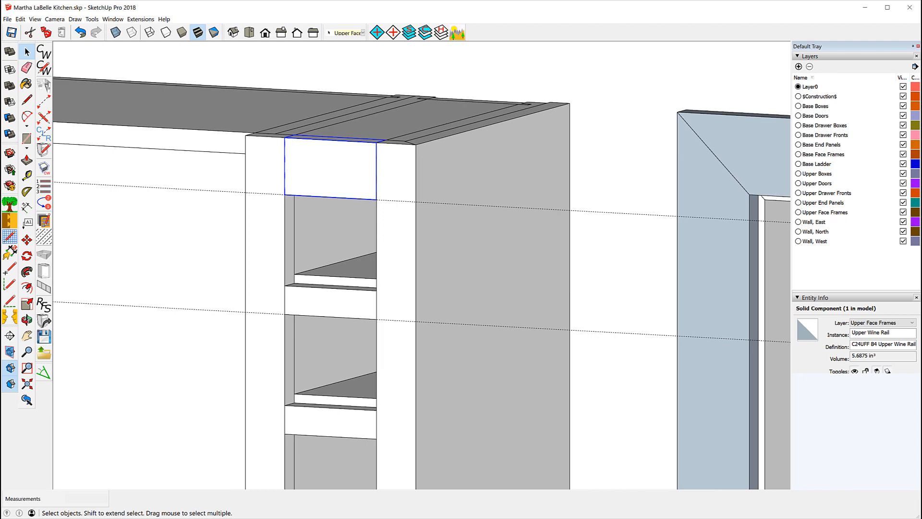
drag(921, 166, 360, 161)
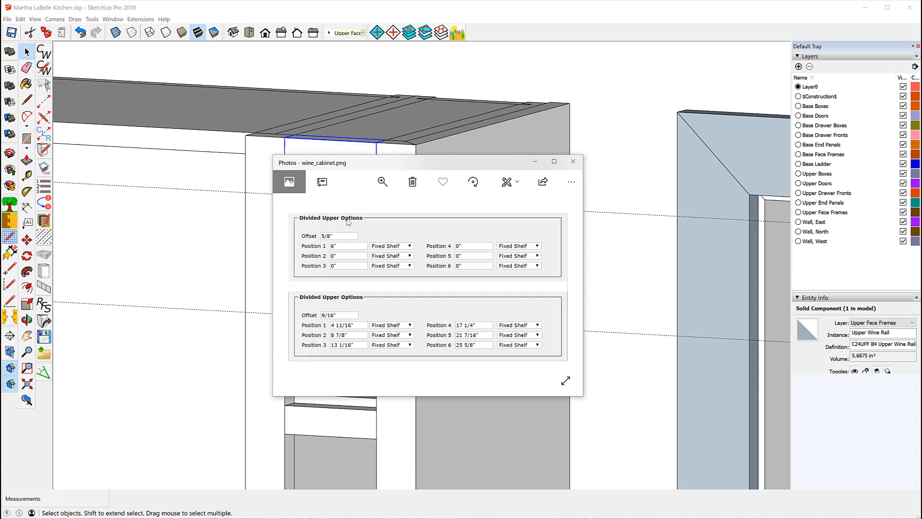
Put the wine cabinet reference image aside and inspect the top fixed shelf from the front in X-ray view
drag(360, 165, 921, 165)
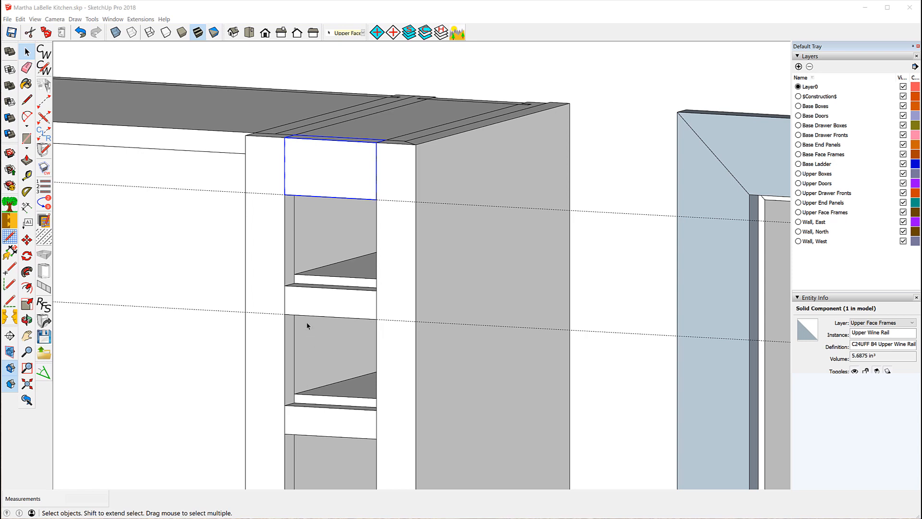
click(327, 283)
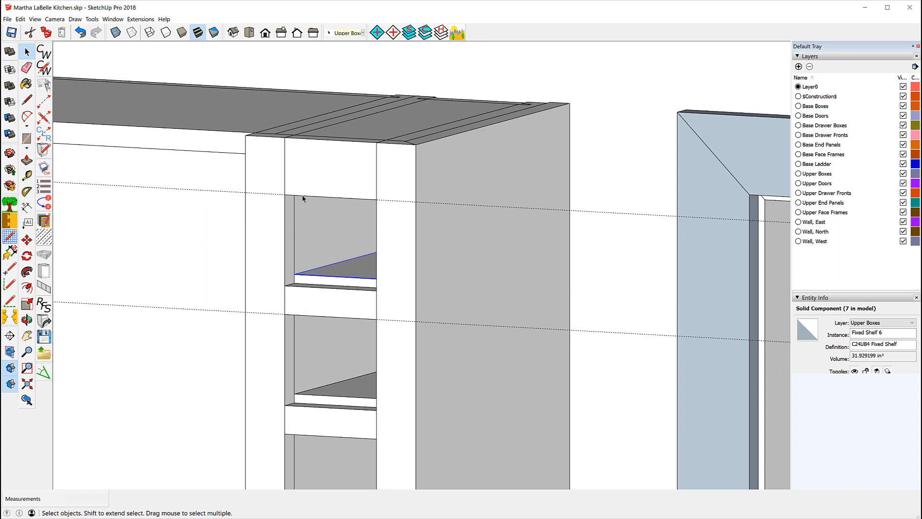
click(266, 32)
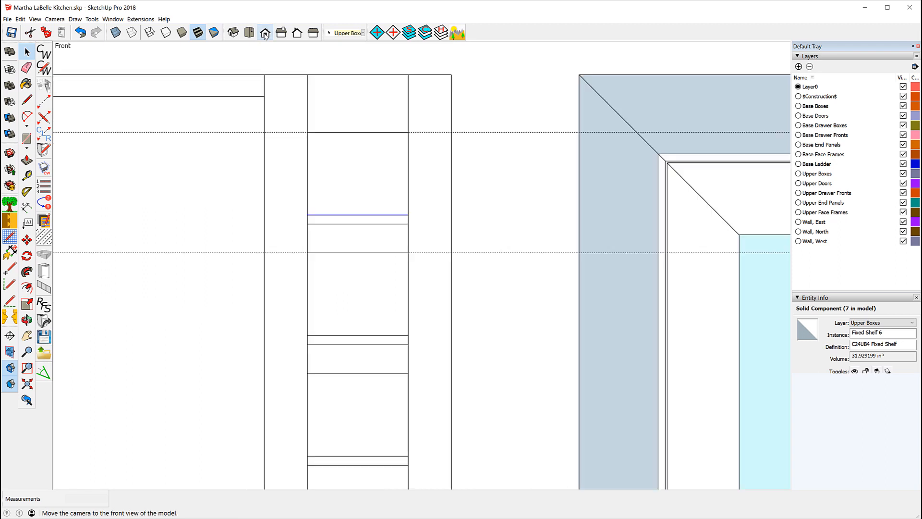
click(115, 32)
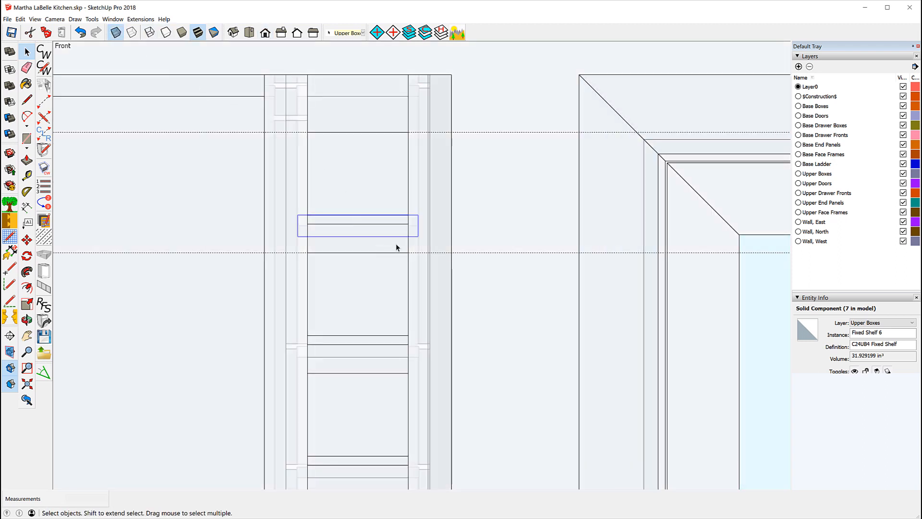
scroll(397, 245, up, 2)
scroll(370, 236, up, 1)
scroll(350, 230, up, 1)
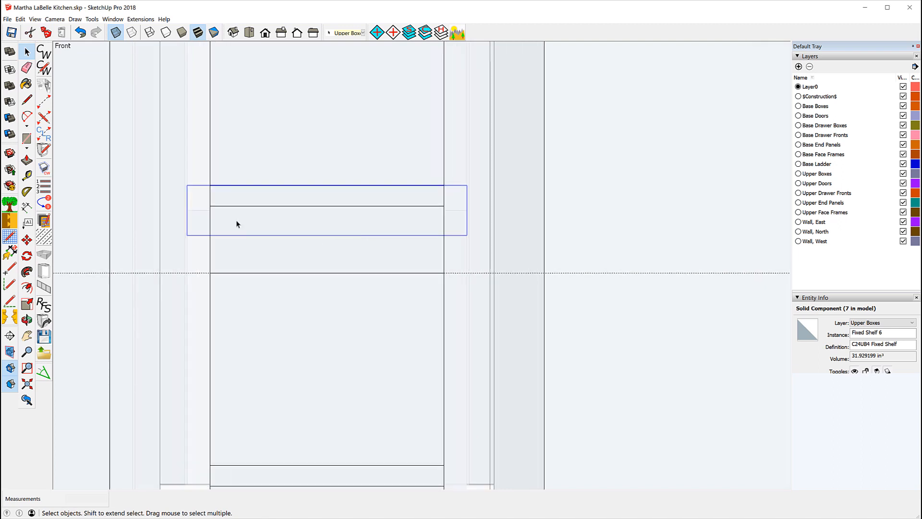
Measure the offset from the top mid-rail's lower edge to the fixed shelf's underside, and turn X-ray off
click(27, 176)
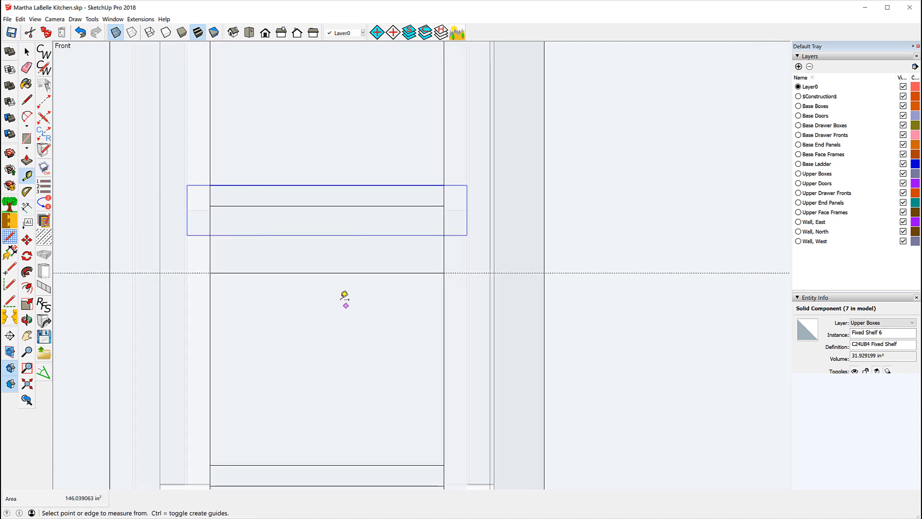
click(321, 273)
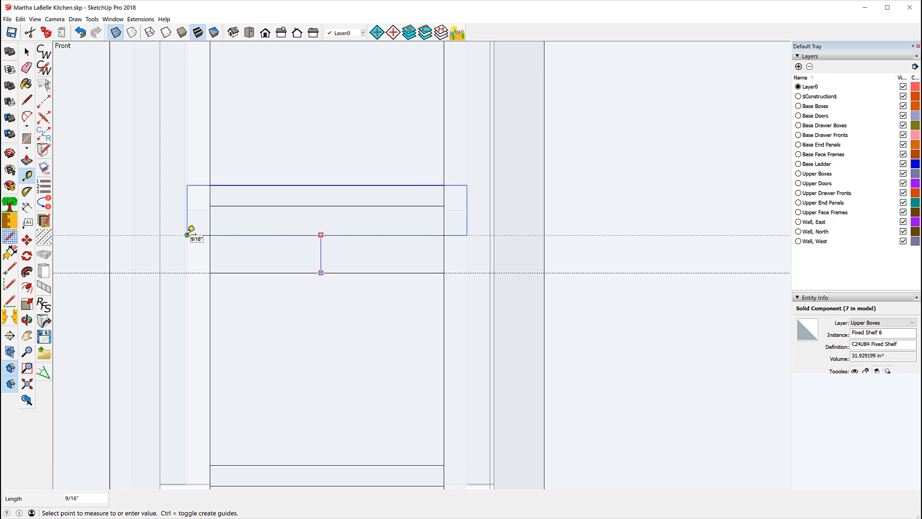
key(Escape)
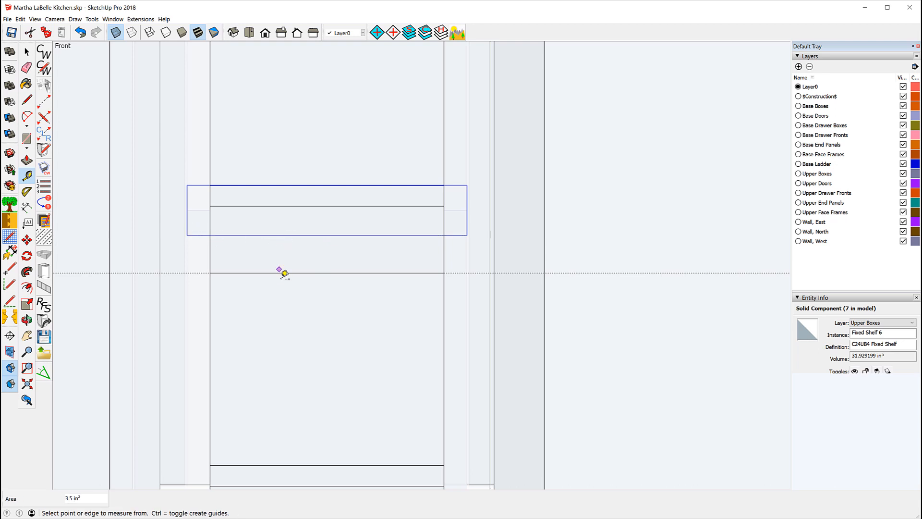
scroll(284, 274, down, 4)
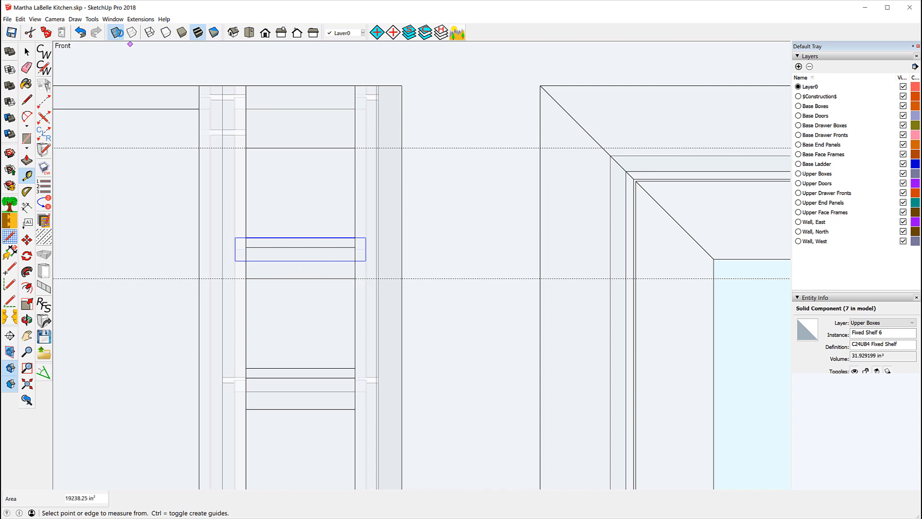
click(117, 37)
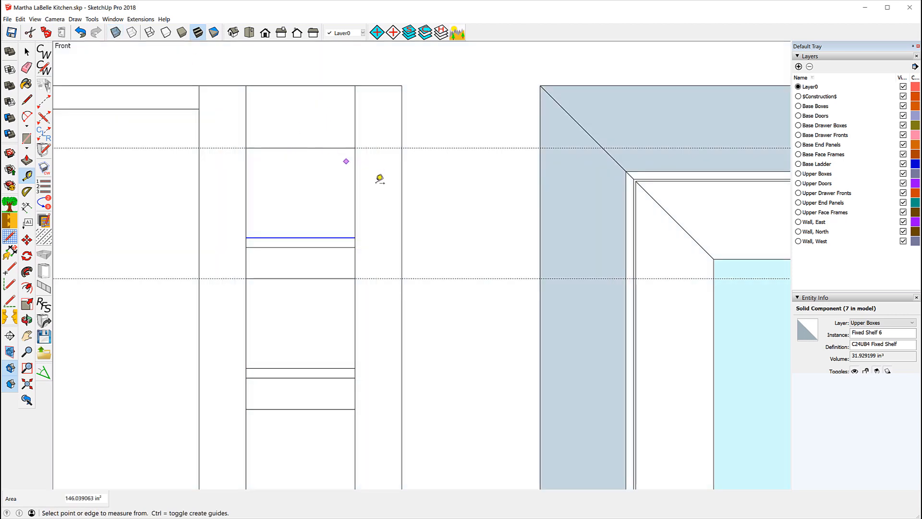
middle_drag(373, 194, 214, 237)
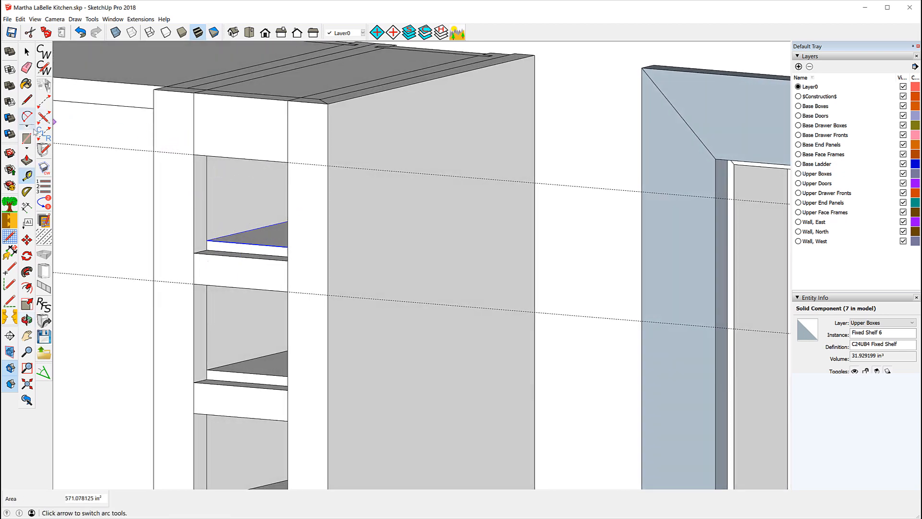
Place horizontal guides above the lower edges of the upper wine rail and the top mid-rail, parallel to them
click(27, 239)
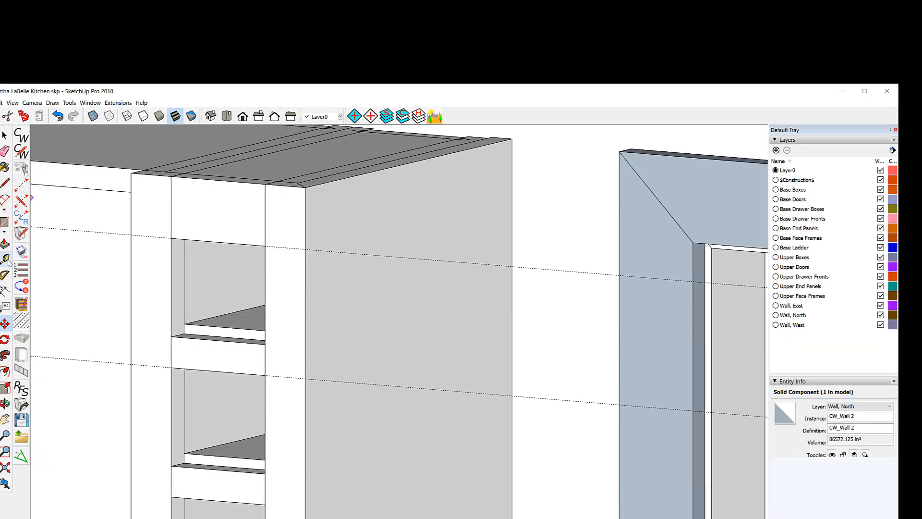
click(7, 260)
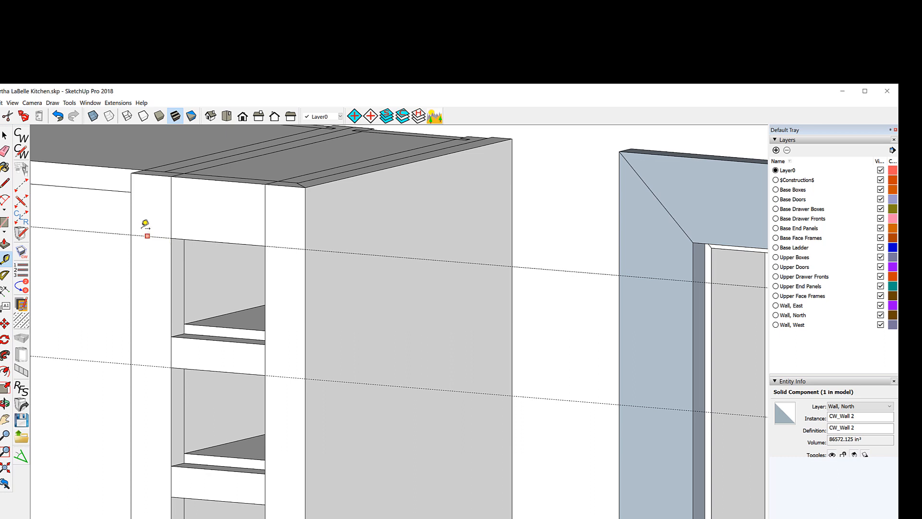
click(147, 236)
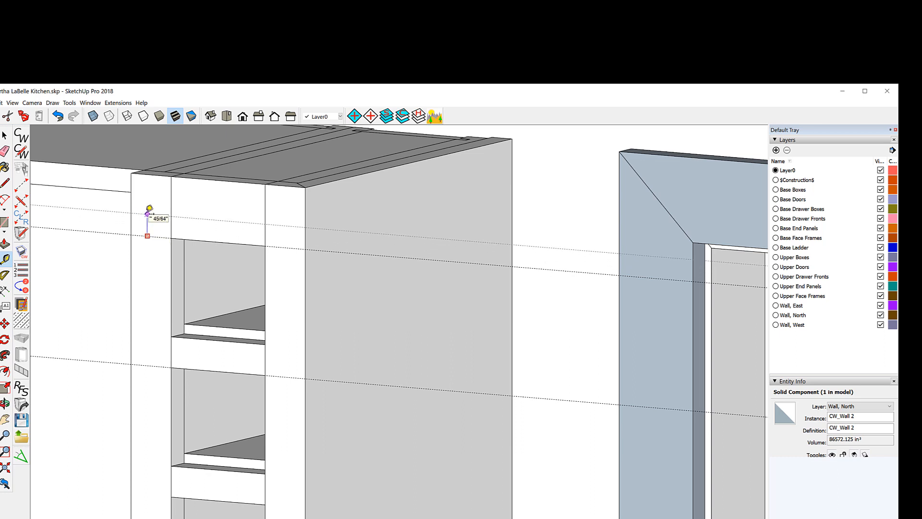
click(149, 211)
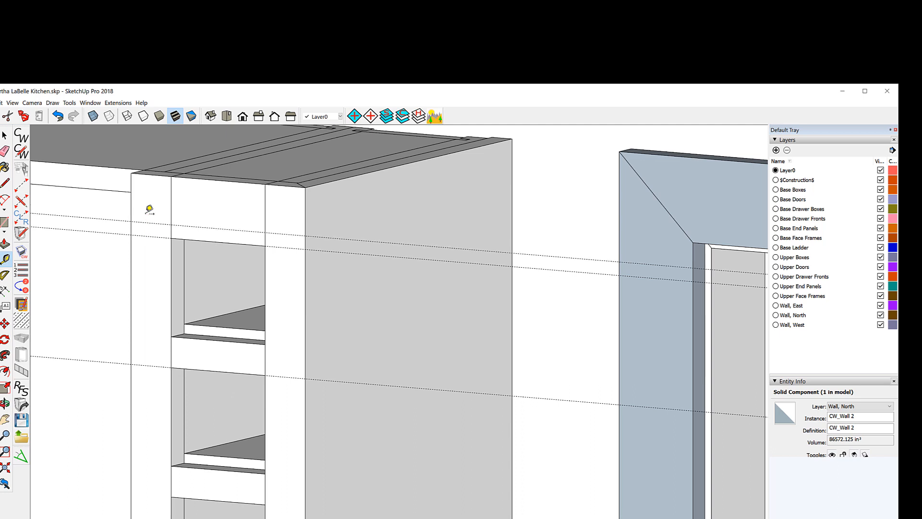
click(219, 371)
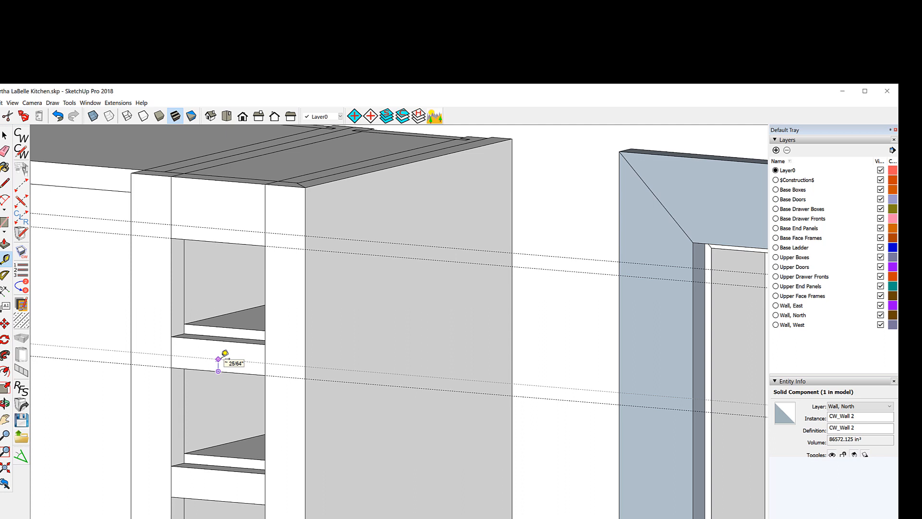
click(225, 354)
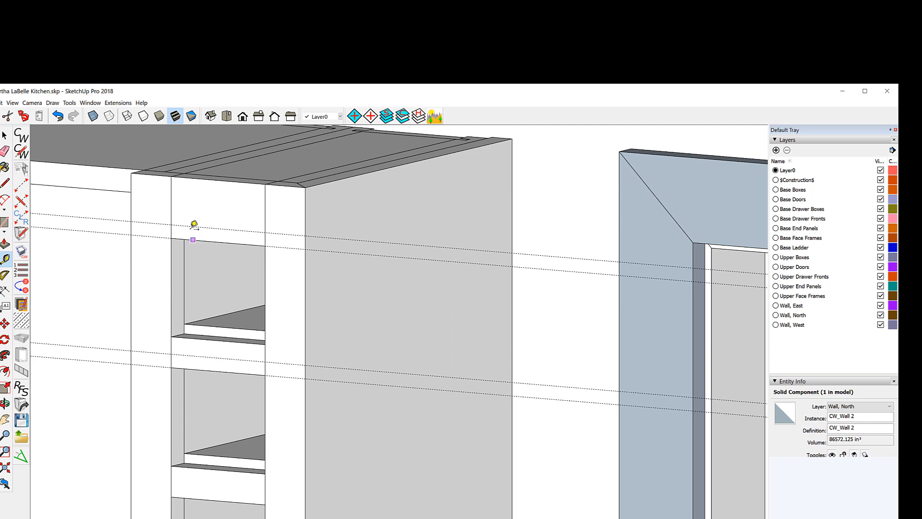
Place two vertical guides inset from both side edges of the upper wine rail, marking the ends of the arch
click(172, 207)
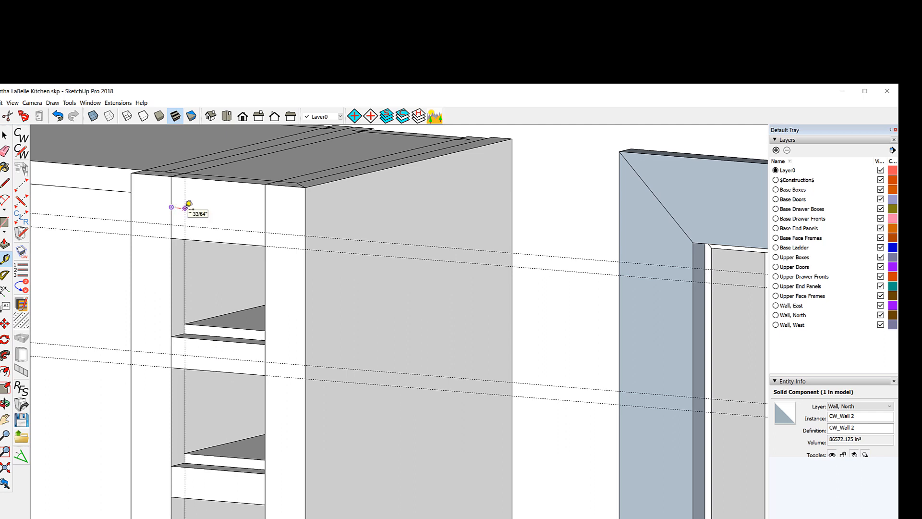
click(185, 207)
click(265, 214)
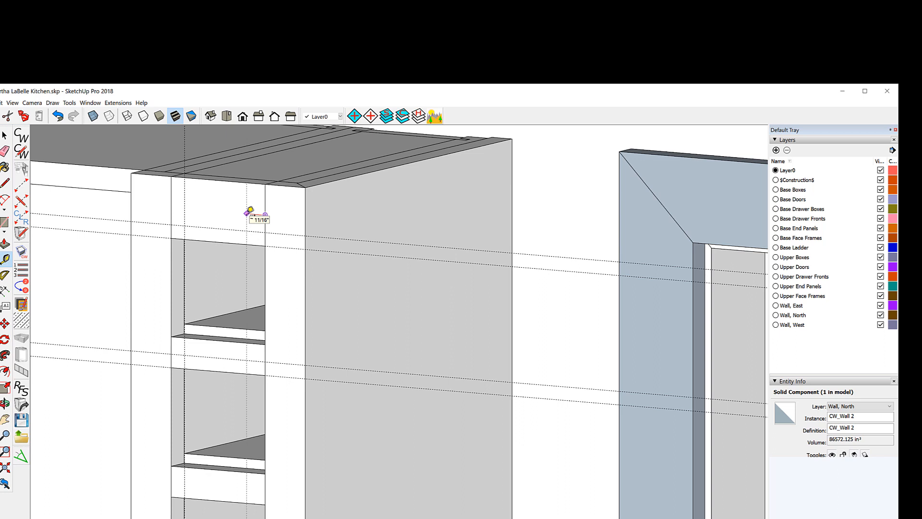
click(250, 211)
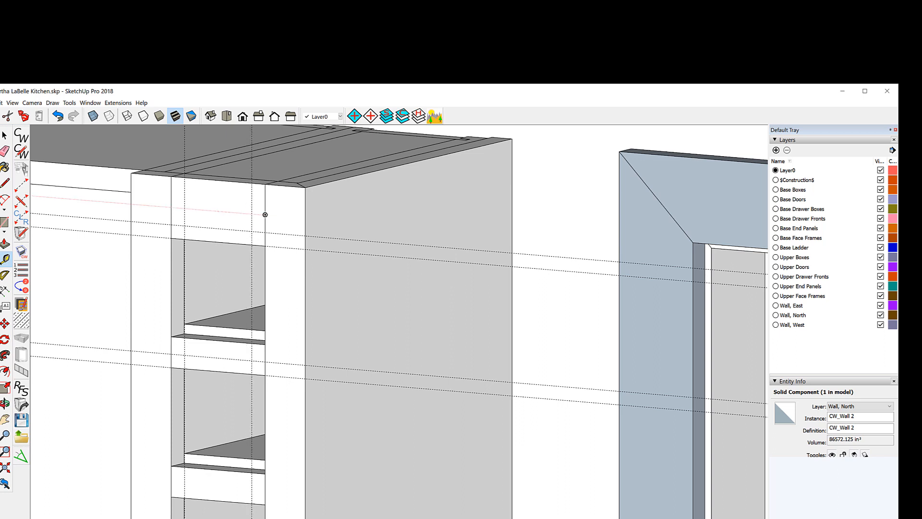
Open the upper wine rail for editing and draw an arc on its lower edge between the vertical guides, rising to the horizontal guide
key(space)
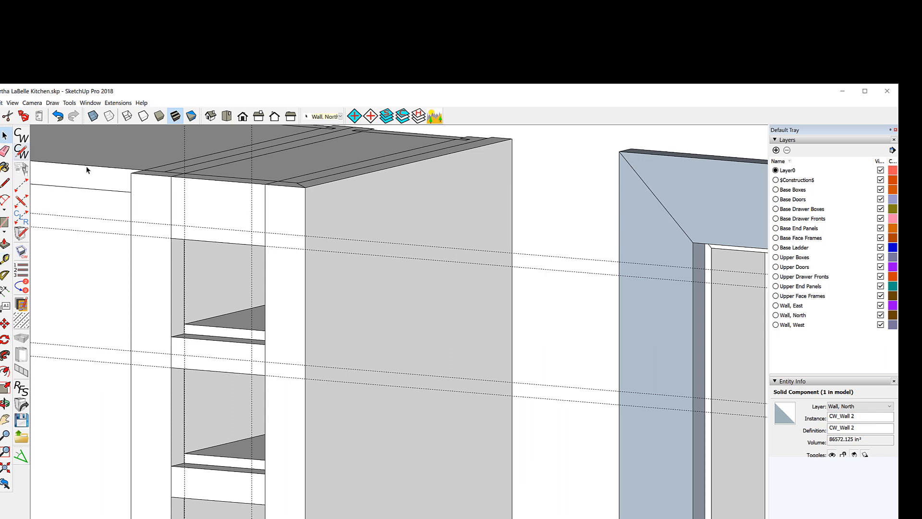
click(213, 208)
right_click(213, 208)
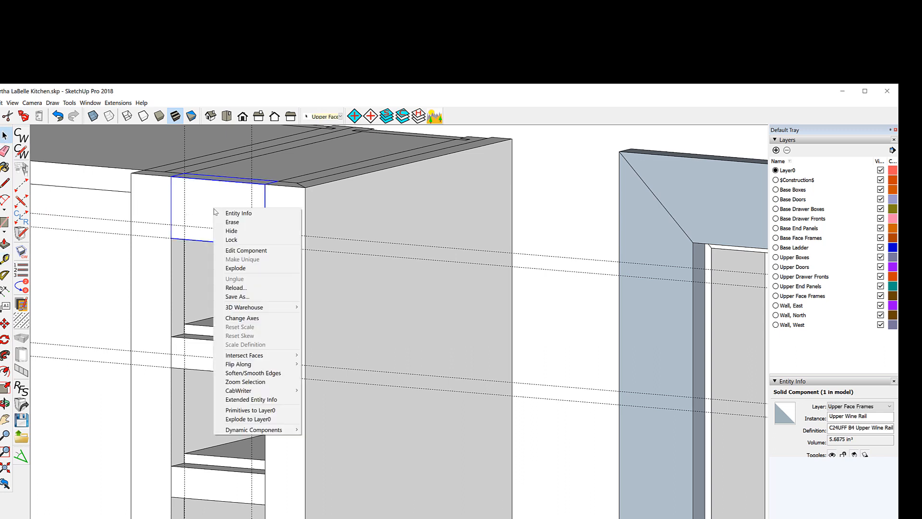
click(239, 250)
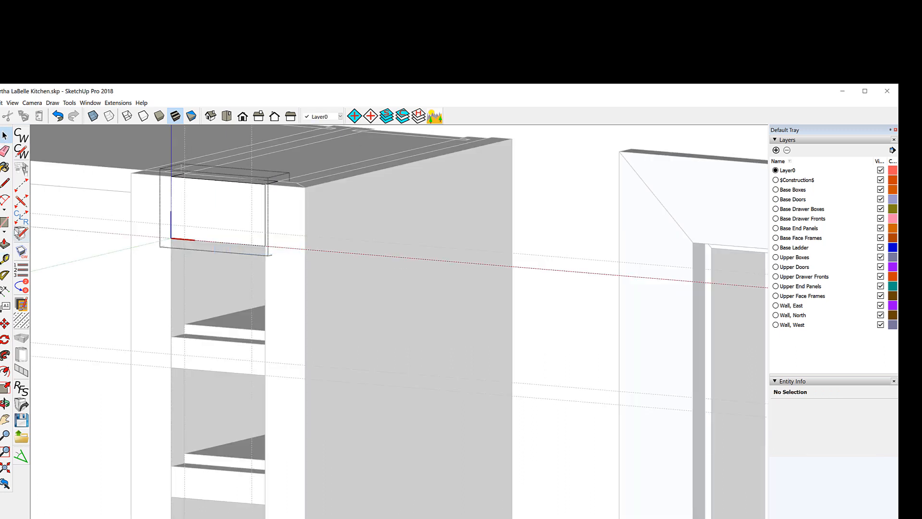
click(5, 200)
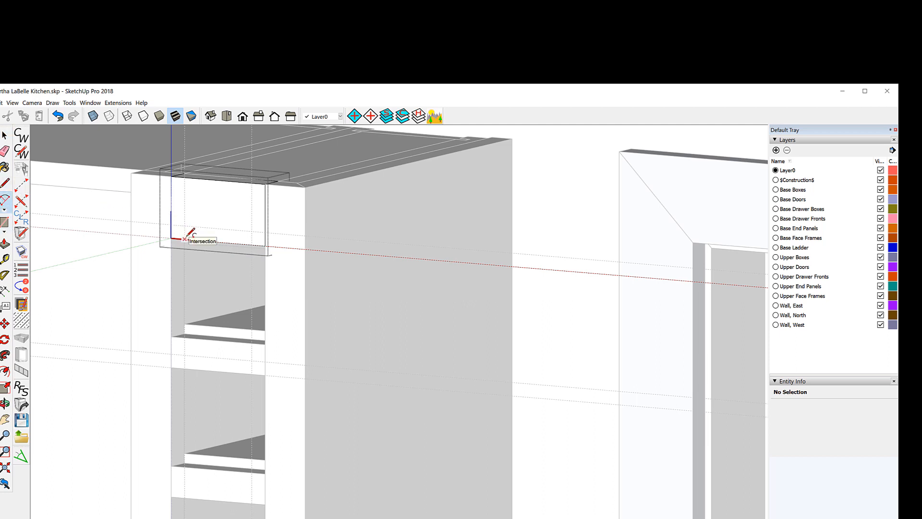
click(185, 238)
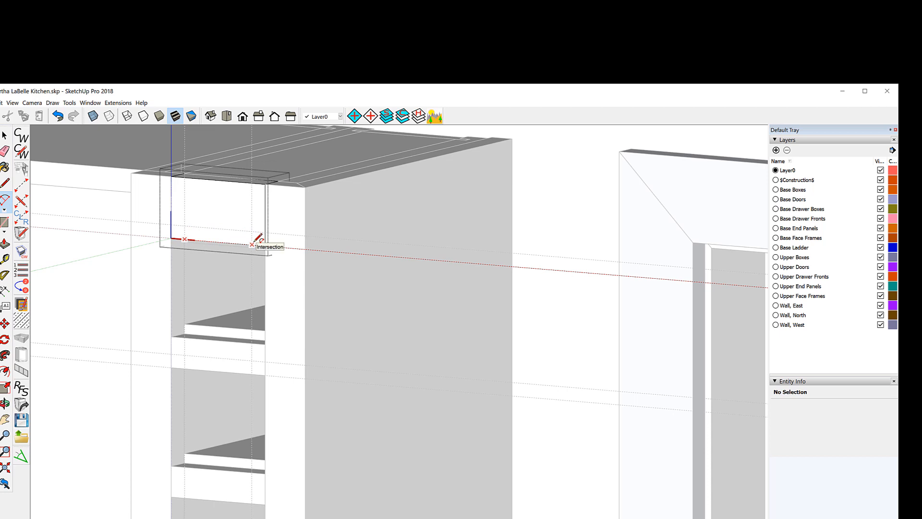
click(252, 244)
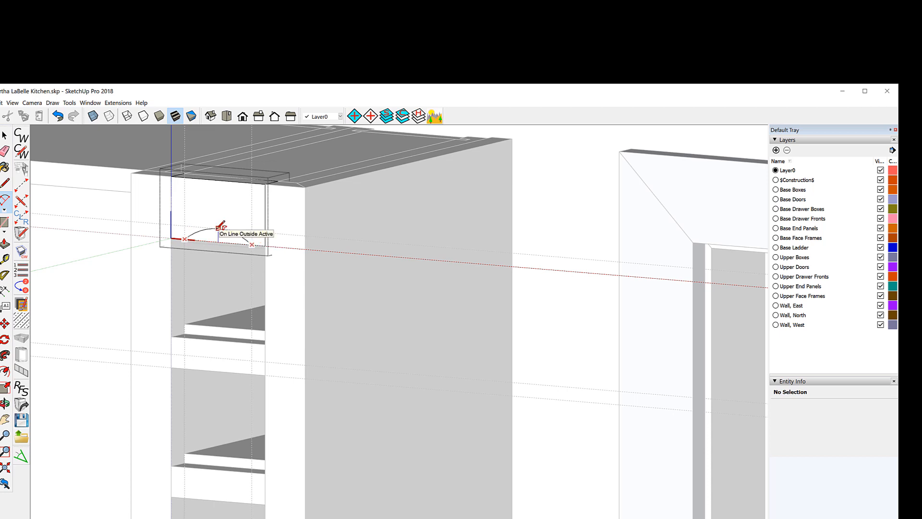
click(220, 225)
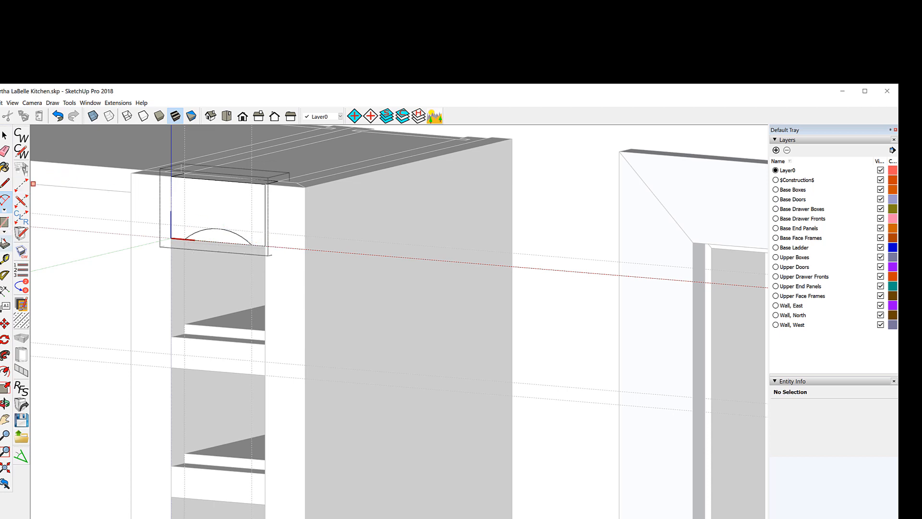
Push the area under the arc through the upper wine rail's thickness to cut the arch, and close the component
click(5, 244)
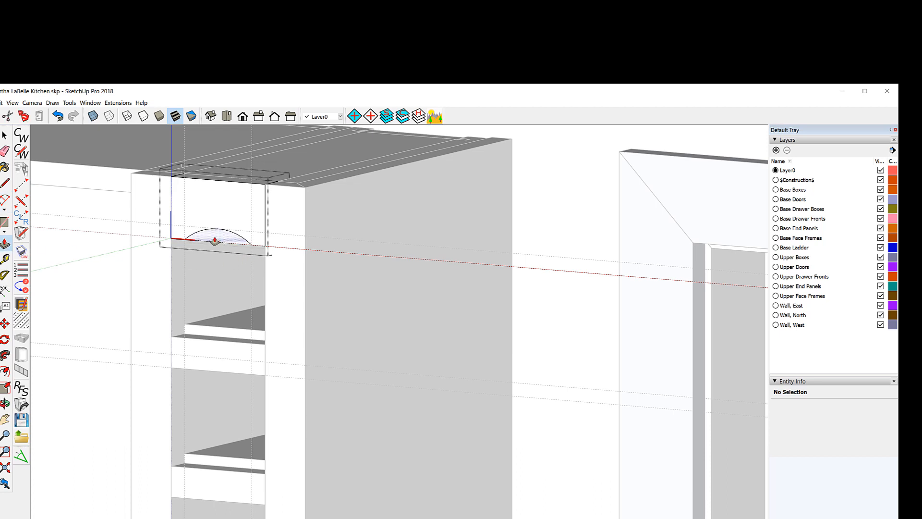
click(222, 241)
click(234, 238)
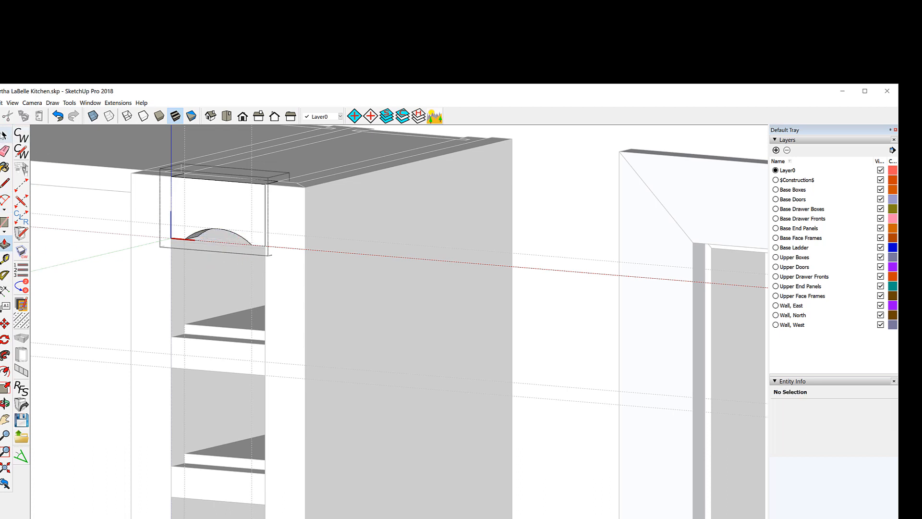
click(4, 135)
click(146, 198)
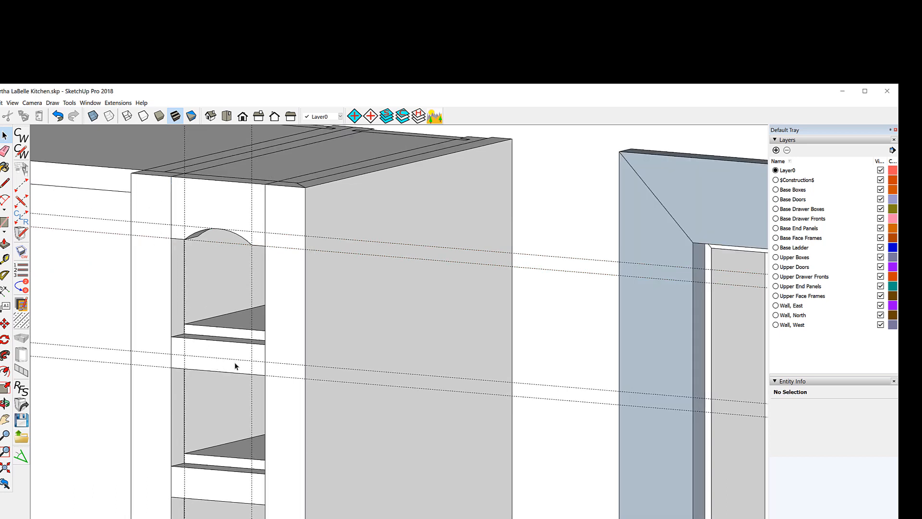
Edit the top mid-rail component with all instances unlocked, and draw an arc on its lower edge between the vertical guides, up to the horizontal guide
click(209, 369)
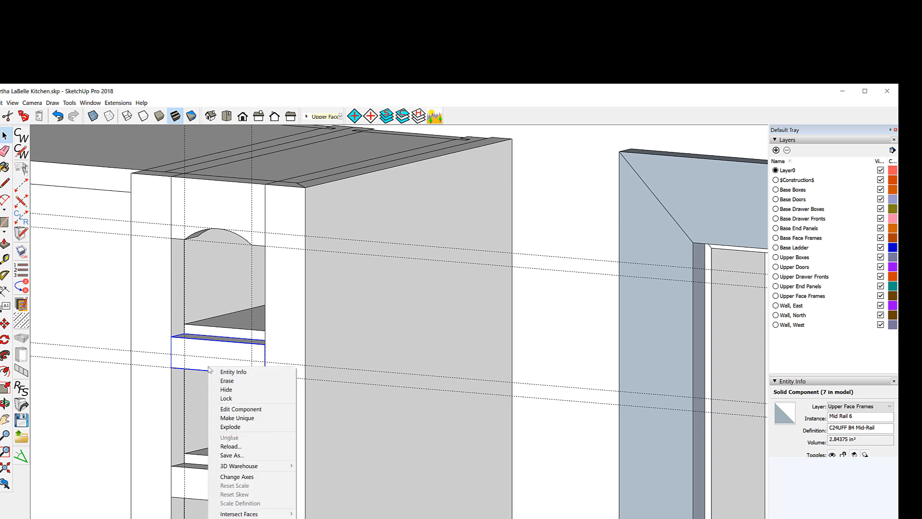
right_click(209, 368)
click(247, 409)
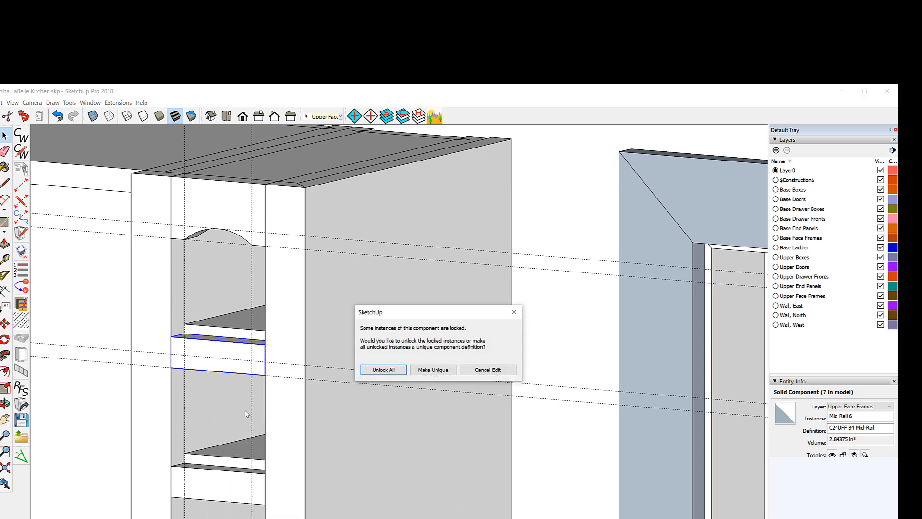
click(380, 371)
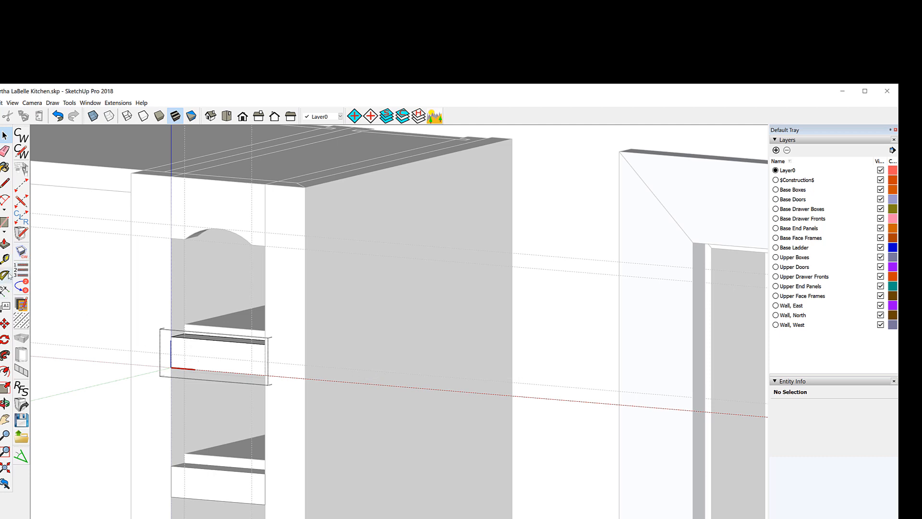
click(5, 201)
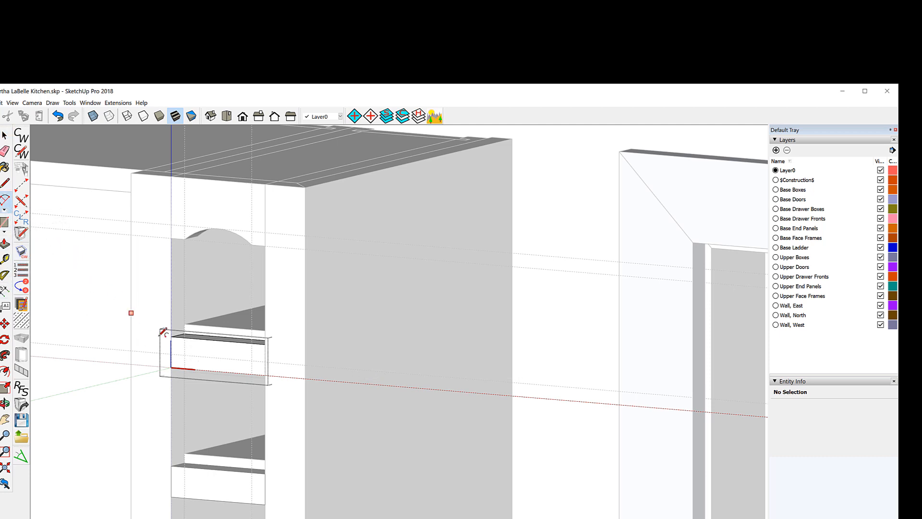
click(184, 369)
click(252, 374)
click(215, 358)
Push the area under the arc through the mid-rail's full thickness to cut the arch in all mid-rail instances, and close the component
click(6, 244)
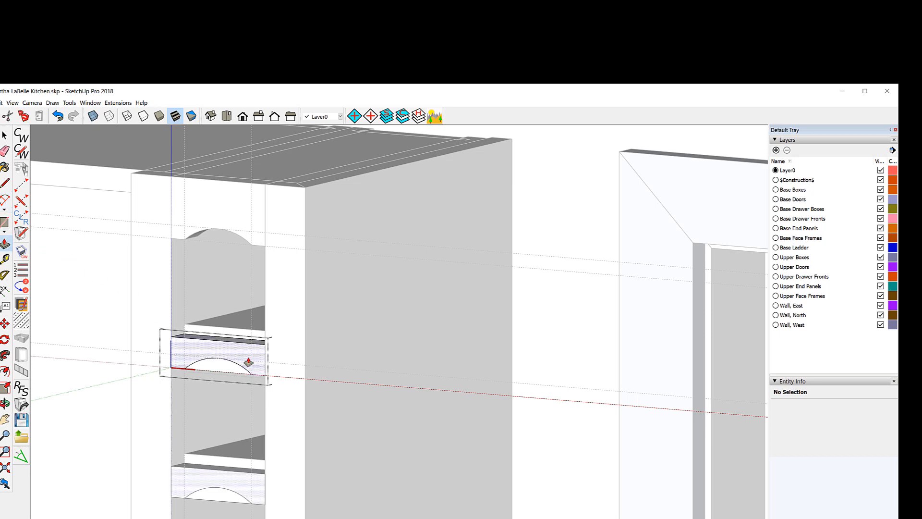
click(216, 369)
click(240, 369)
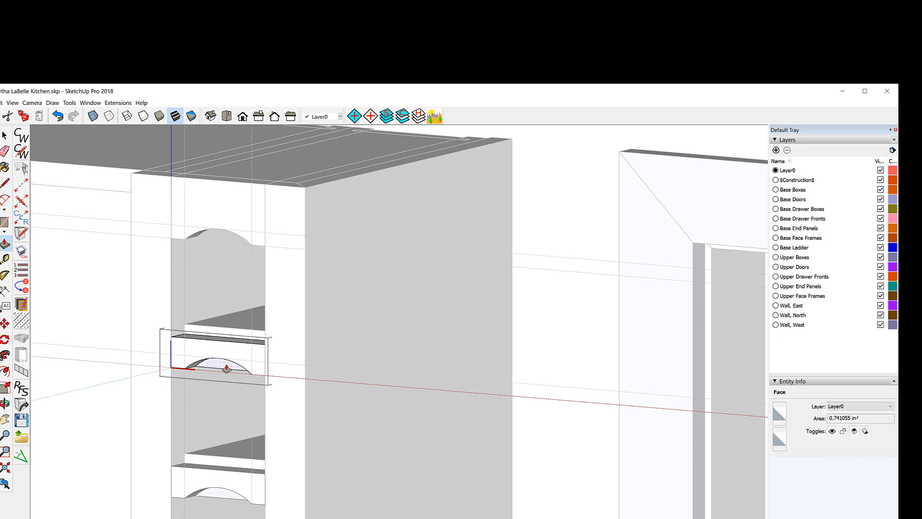
click(228, 369)
click(235, 367)
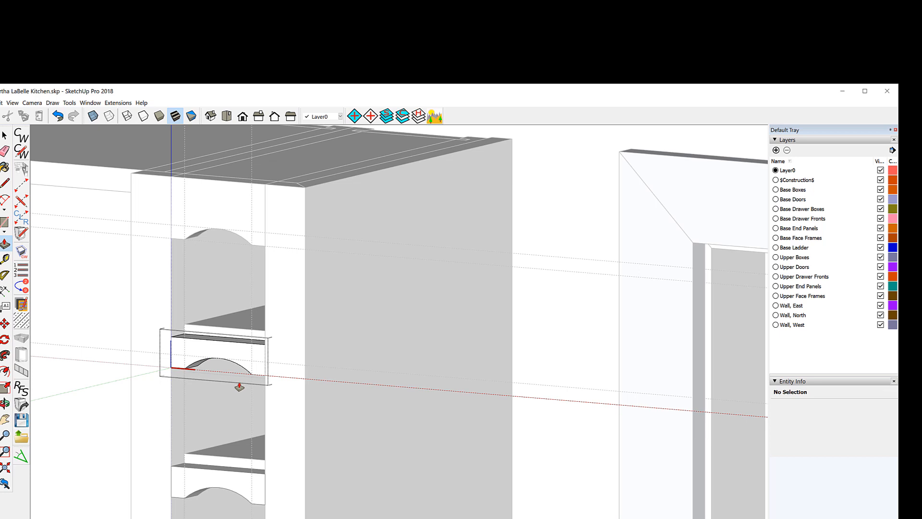
click(4, 136)
click(152, 201)
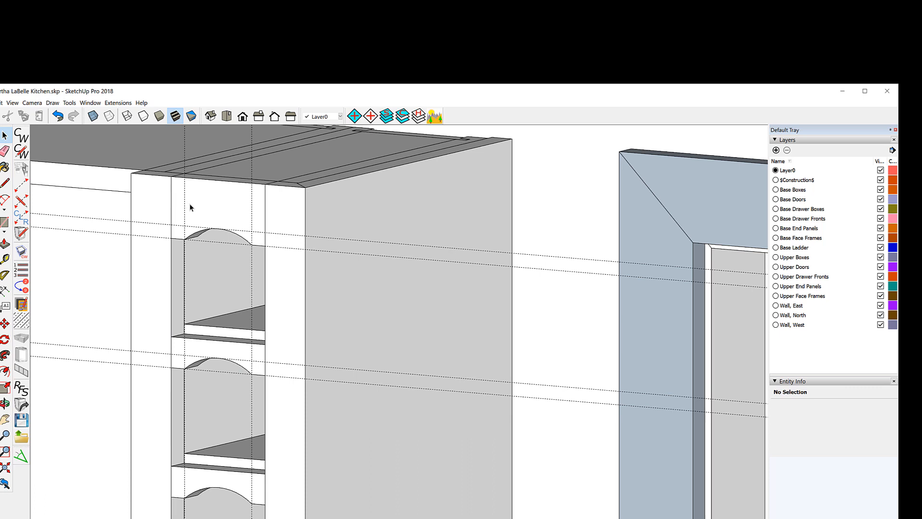
Delete the two vertical guides that mark the ends of the arches on the wine column
click(177, 197)
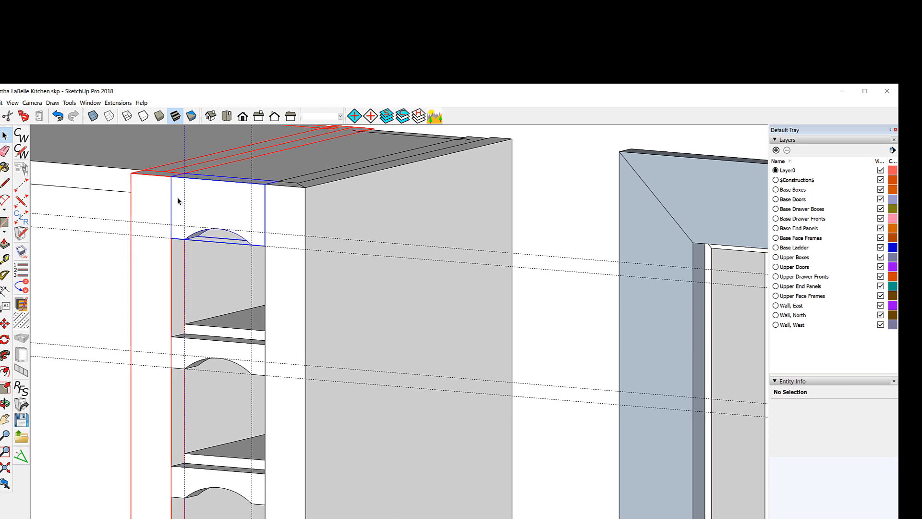
click(203, 206)
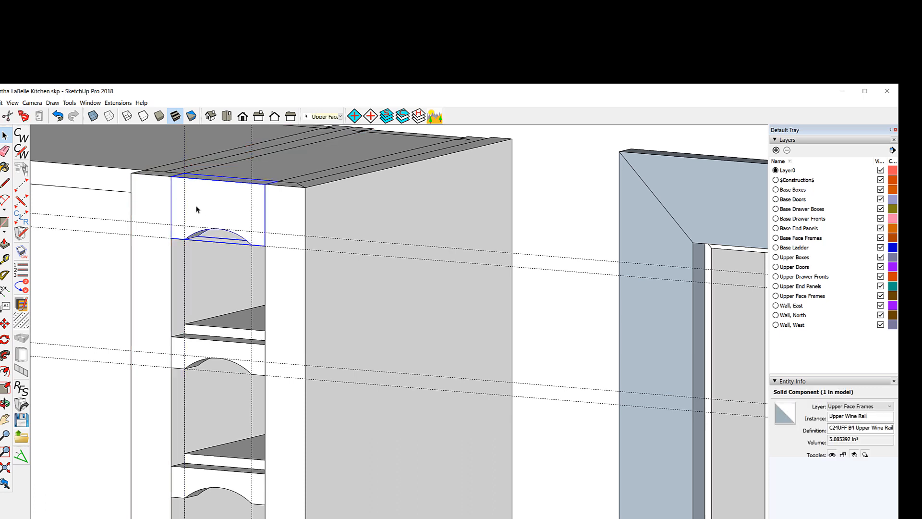
click(186, 209)
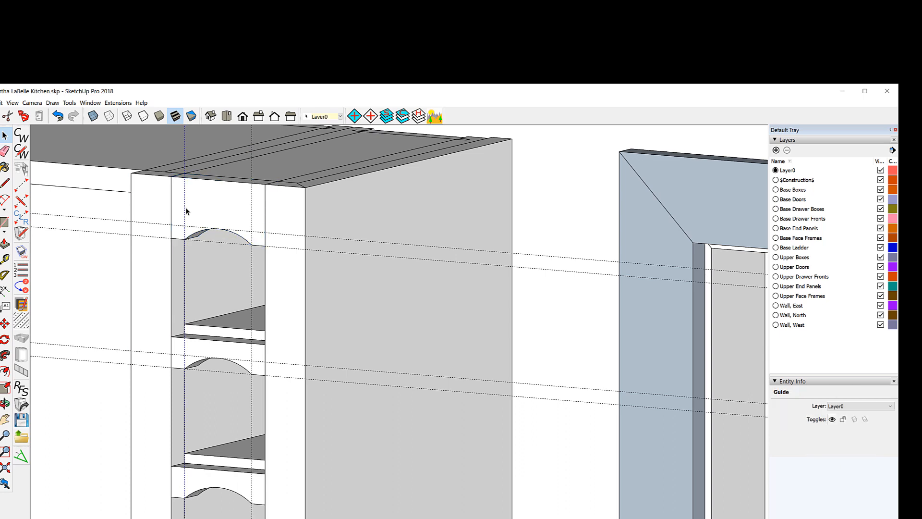
key(Delete)
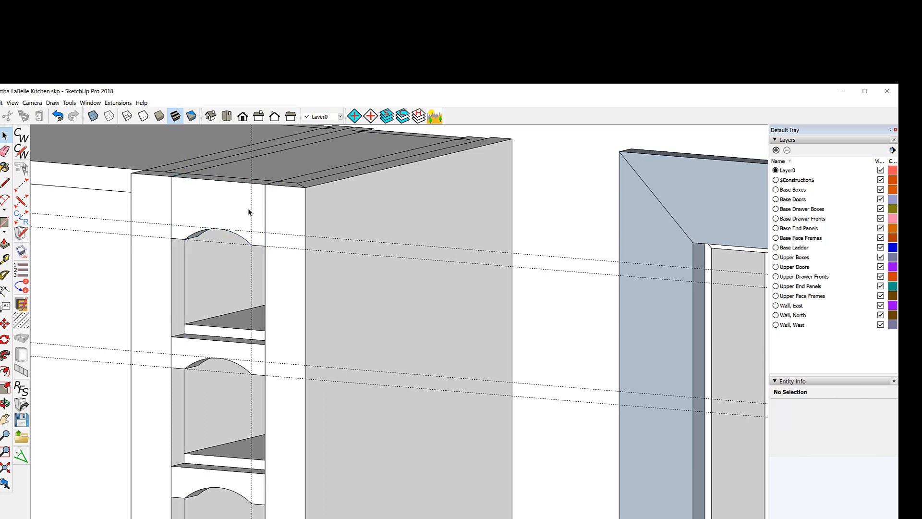
click(252, 211)
key(Delete)
Delete the four horizontal guides crossing the upper wine rail and the top mid-rail
click(250, 233)
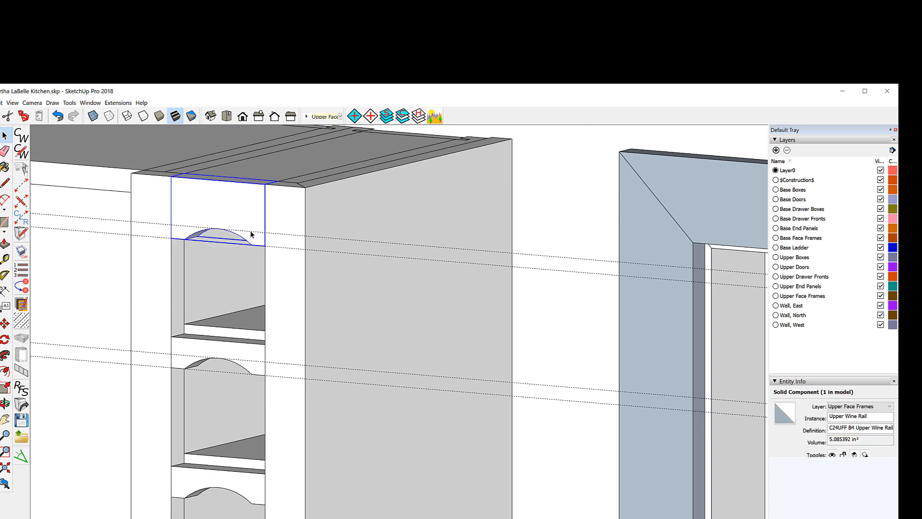
click(251, 233)
key(Delete)
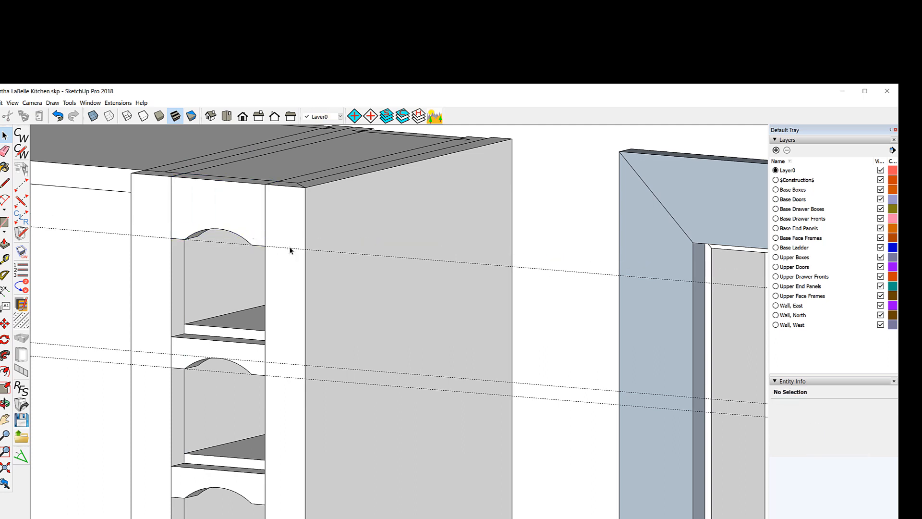
click(290, 250)
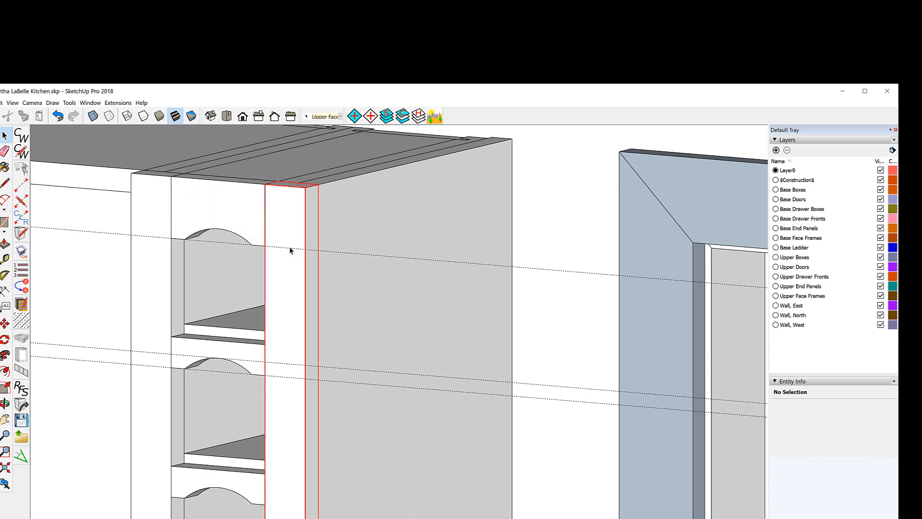
click(145, 235)
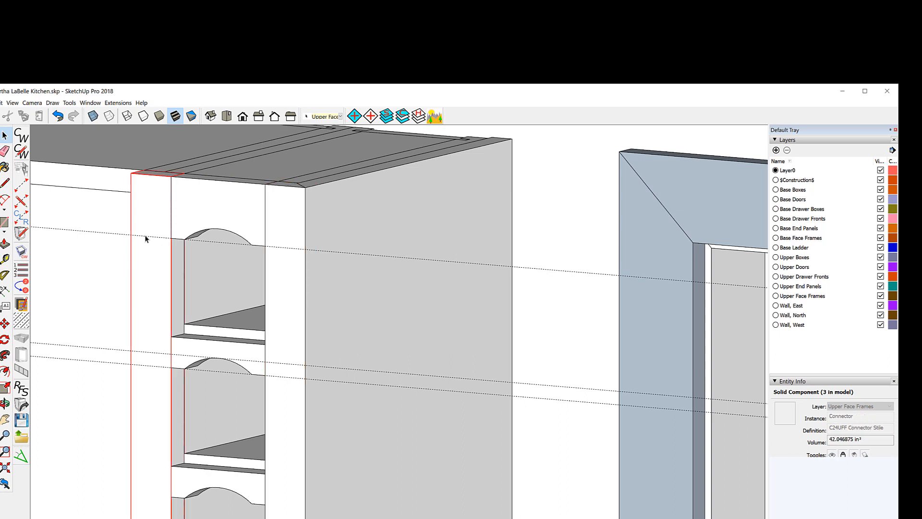
click(146, 236)
key(Delete)
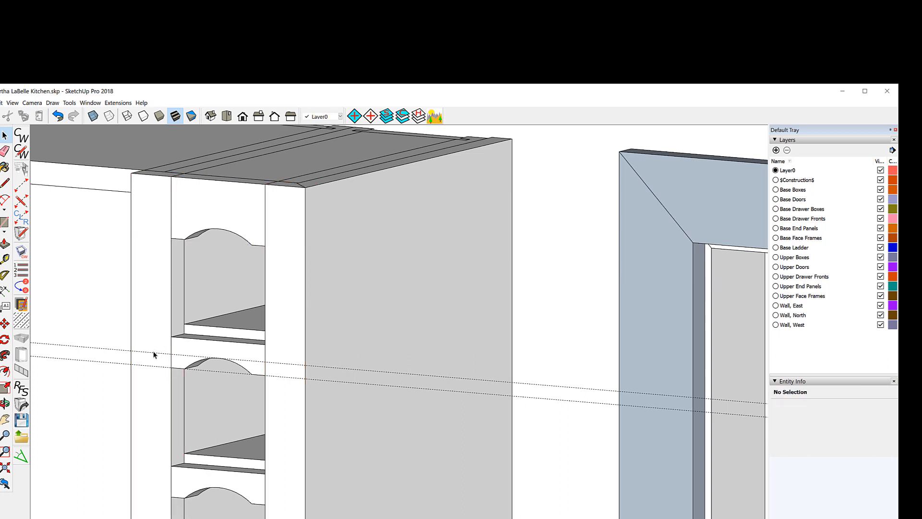
click(153, 353)
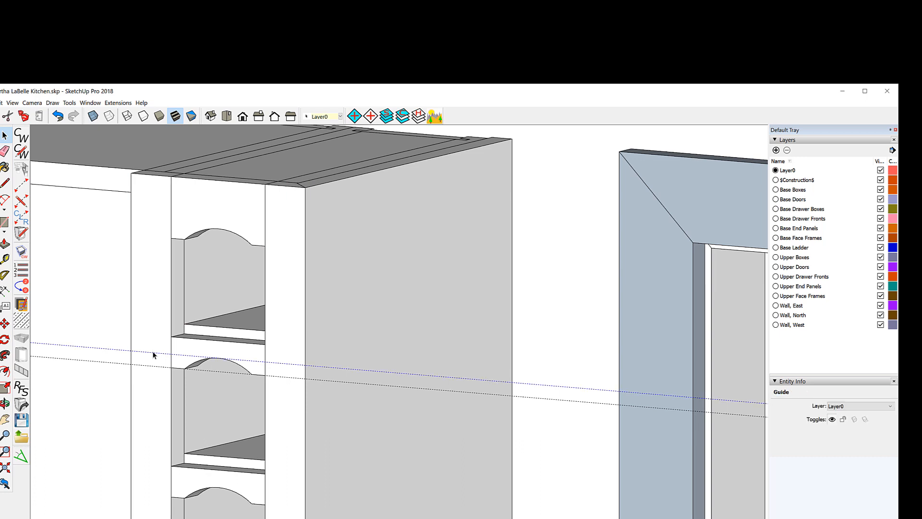
key(Delete)
click(149, 368)
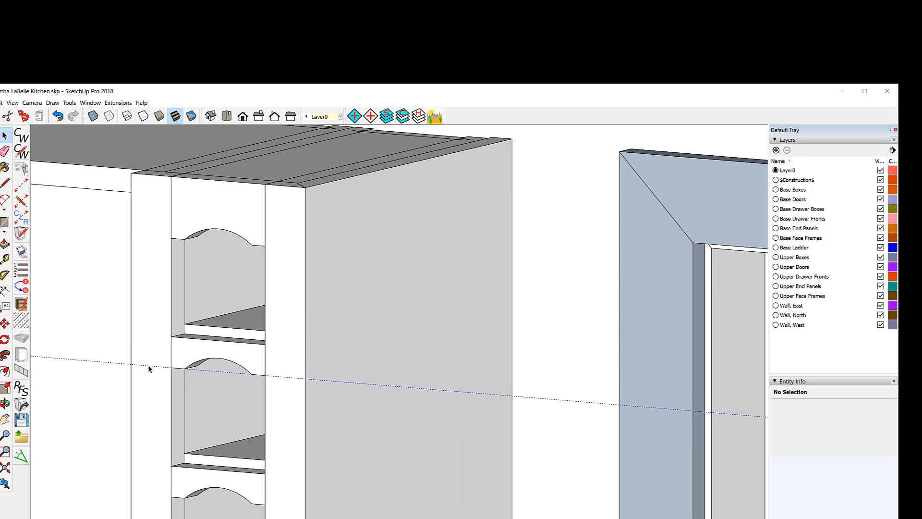
key(Delete)
In the front view, measure the top wine opening's height from the midpoint of the shelf edge up to the arch's crown
scroll(274, 268, down, 5)
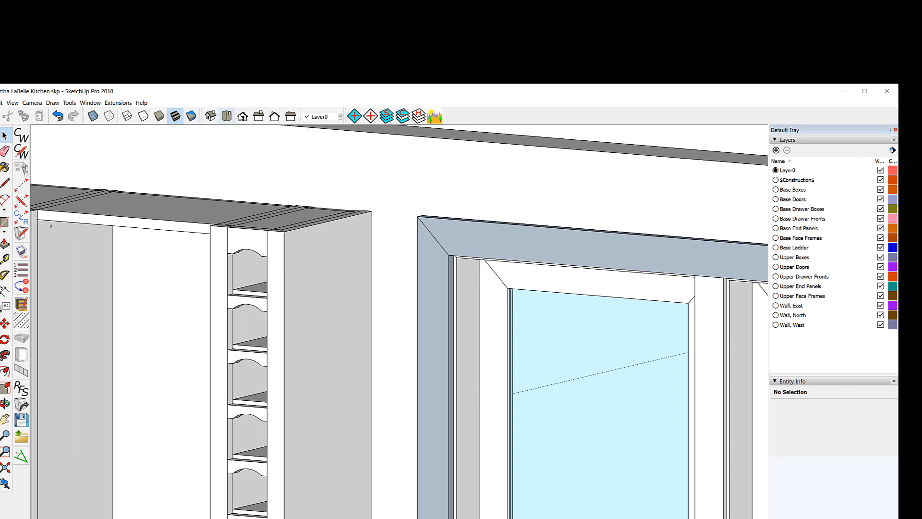
click(242, 117)
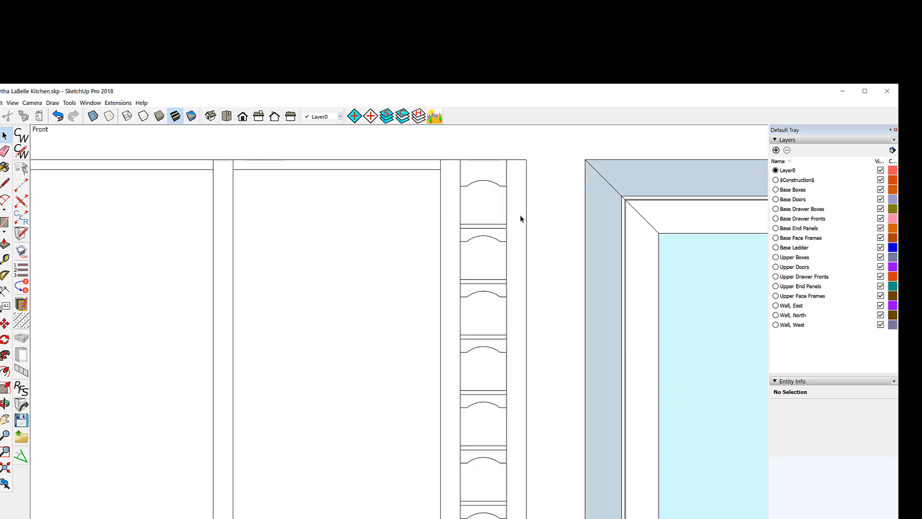
scroll(524, 192, up, 7)
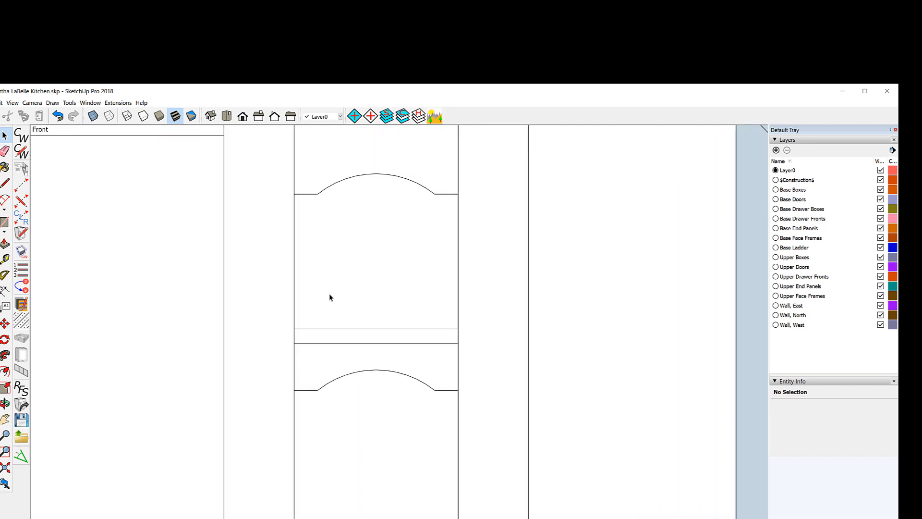
click(5, 260)
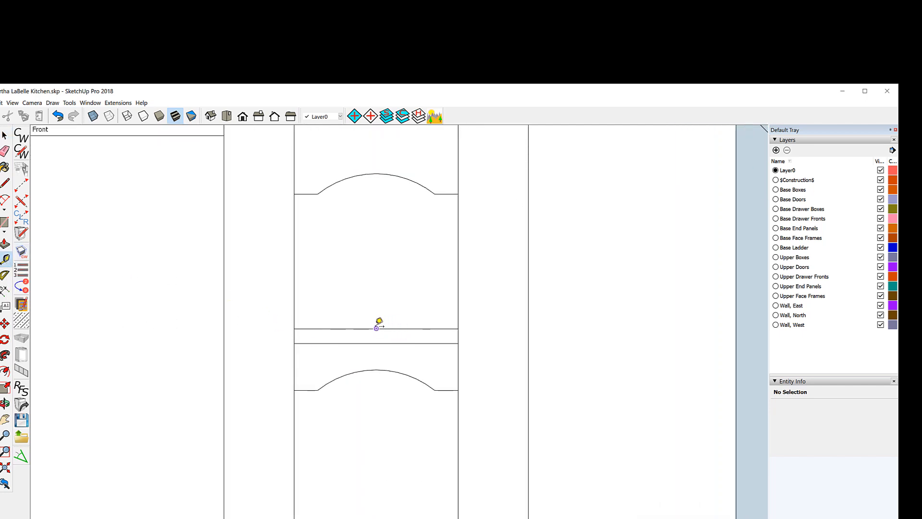
click(377, 329)
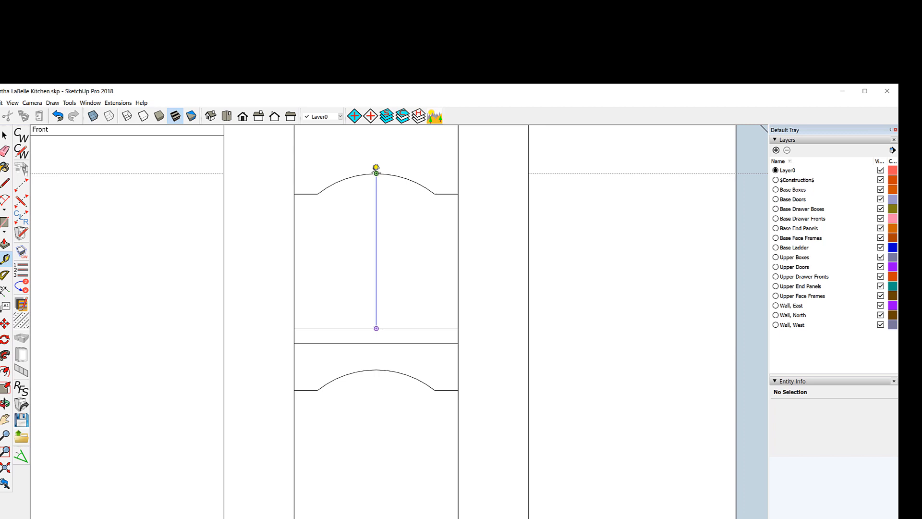
key(Escape)
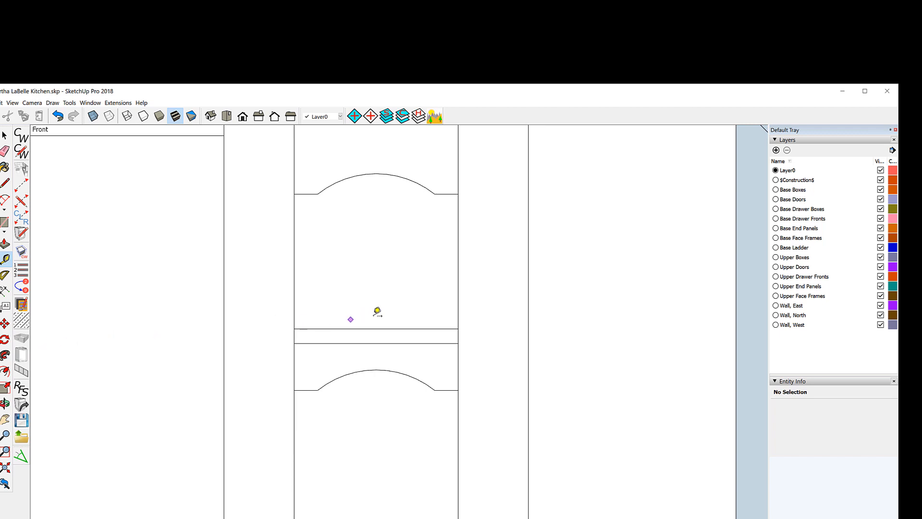
Inspect the arched wine column in 3D, the whole upper cabinet run, and the blank wall area beyond the double window
key(o)
drag(441, 304, 328, 353)
middle_drag(329, 354, 261, 359)
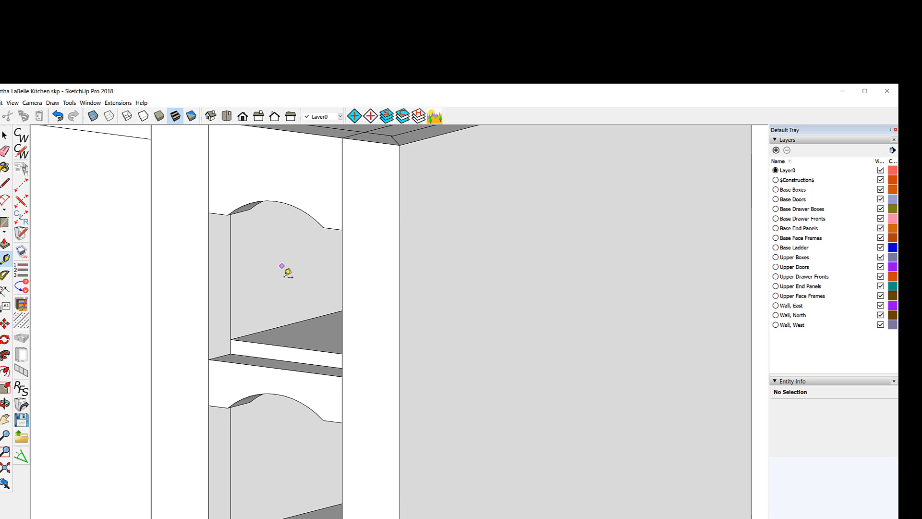
scroll(310, 304, down, 6)
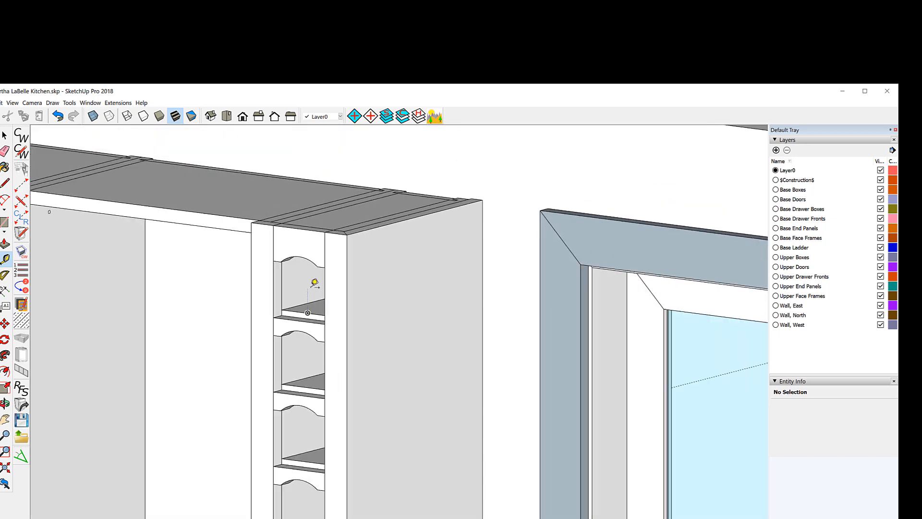
scroll(313, 240, down, 3)
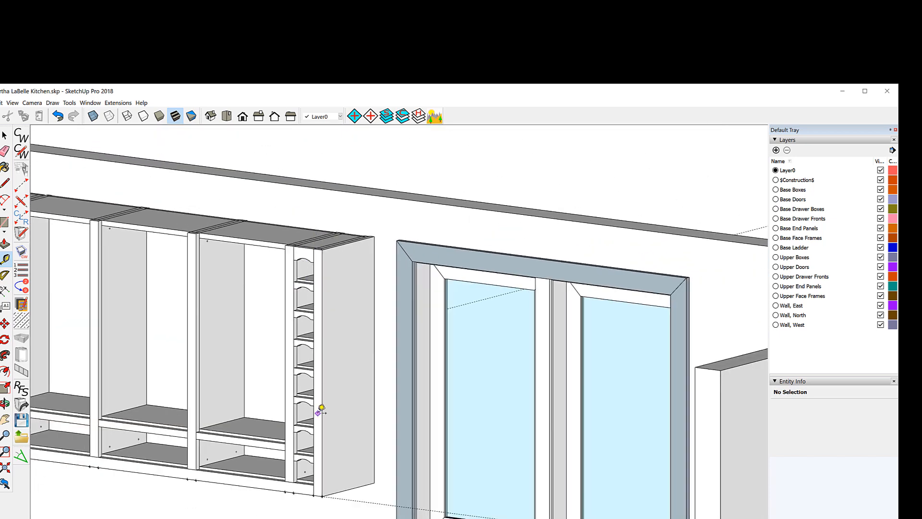
scroll(332, 399, down, 1)
scroll(337, 396, down, 1)
scroll(663, 327, down, 1)
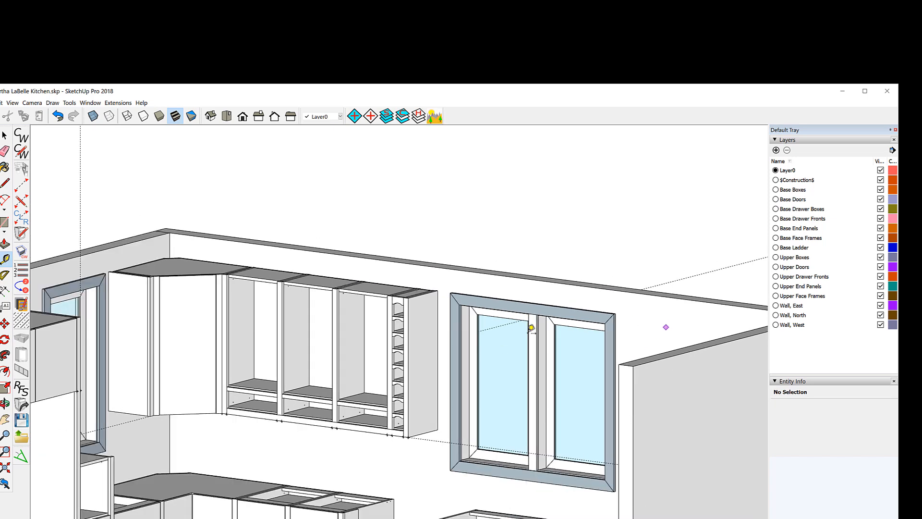
scroll(274, 402, up, 2)
key(space)
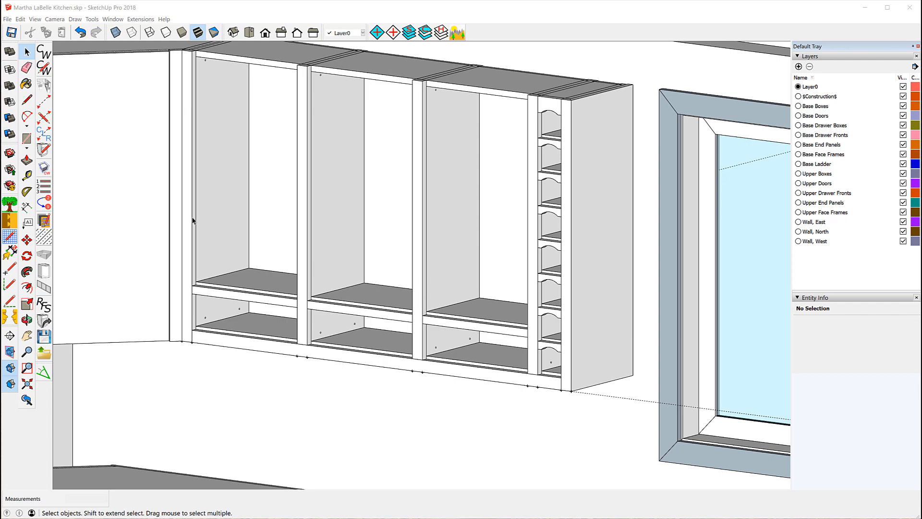
scroll(192, 220, down, 6)
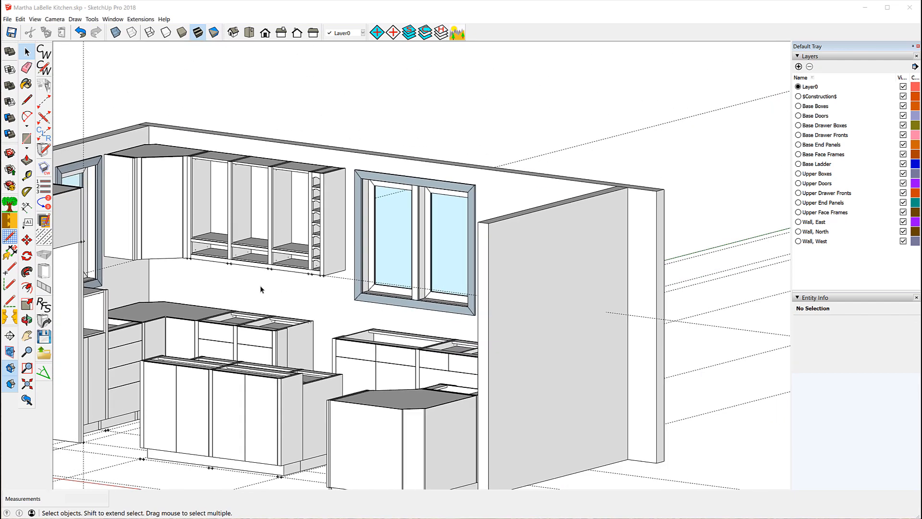
middle_drag(260, 289, 568, 379)
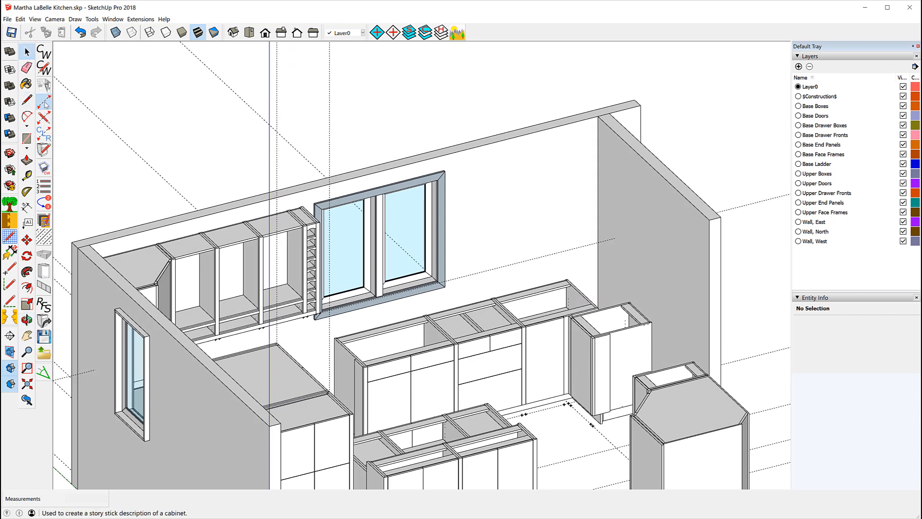
click(44, 102)
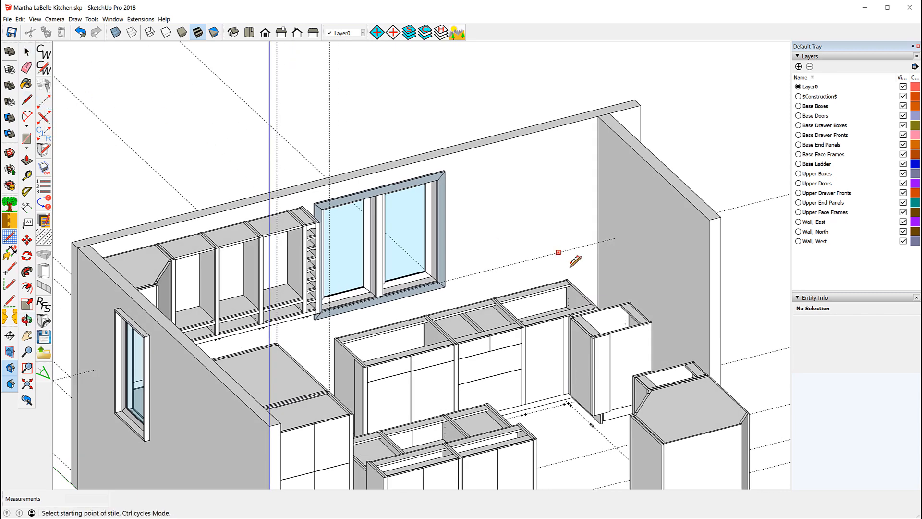
click(641, 157)
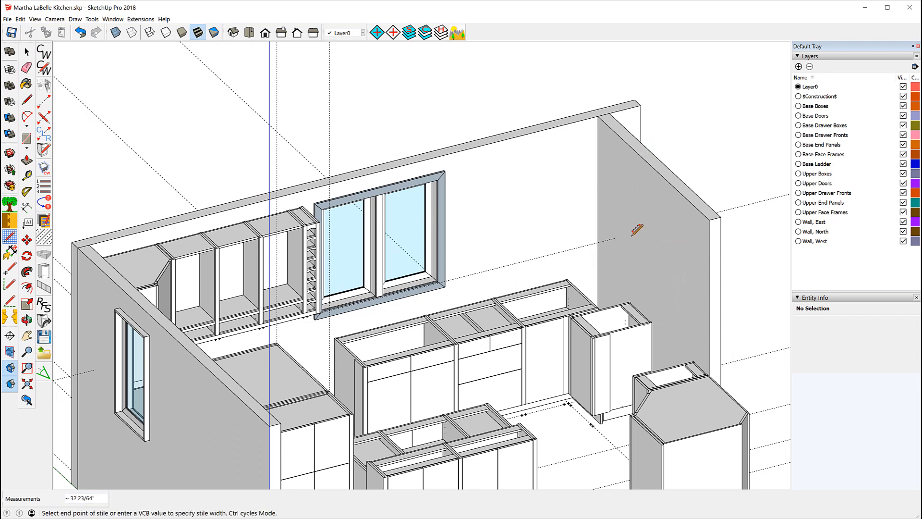
key(ctrl+z)
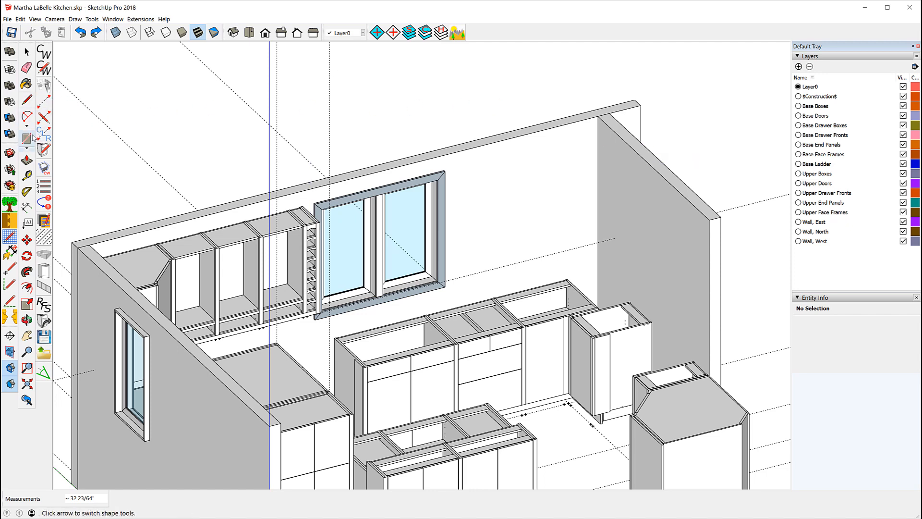
Create a guide parallel to the east wall's top edge, lowered to meet the horizontal guide on the north wall
click(27, 175)
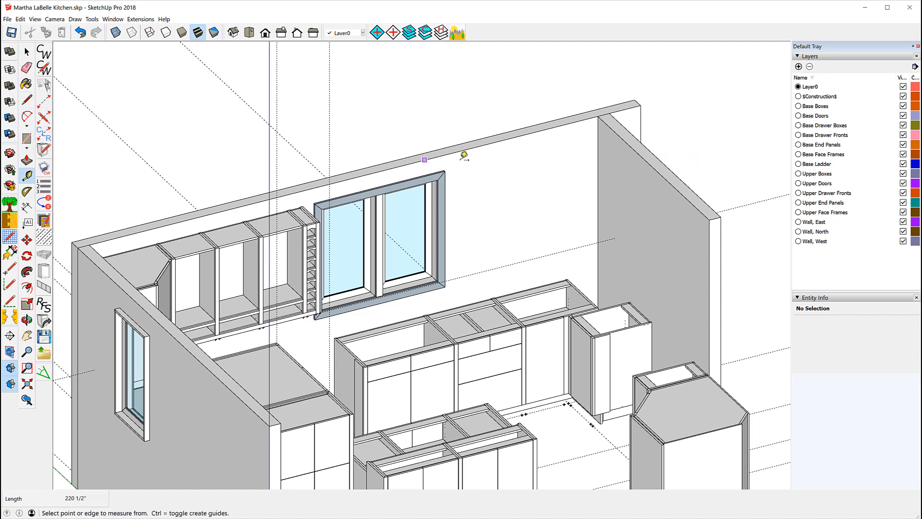
click(647, 161)
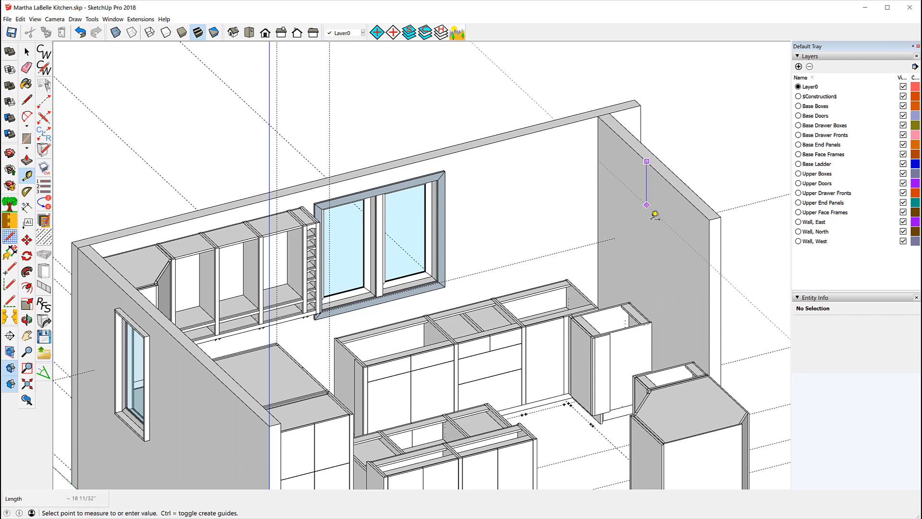
key(Escape)
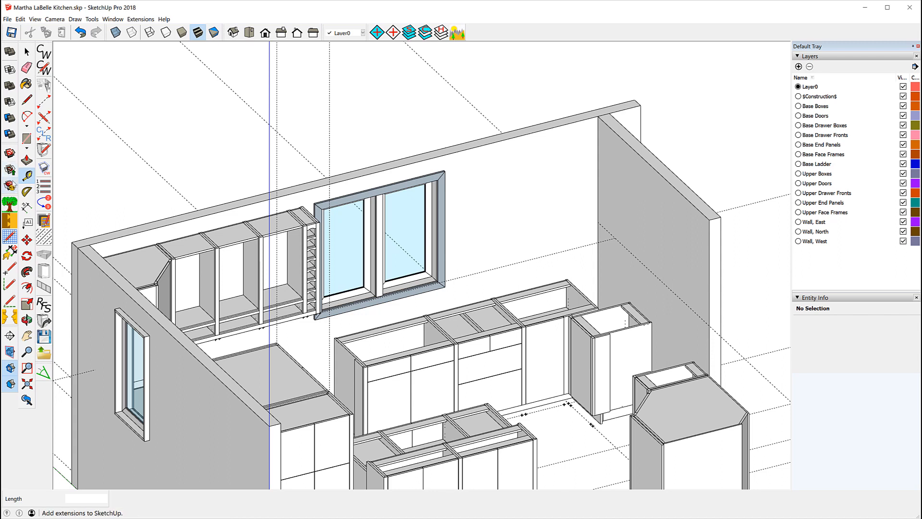
Move the east wall guide 13 inches into the room along the red axis
click(27, 239)
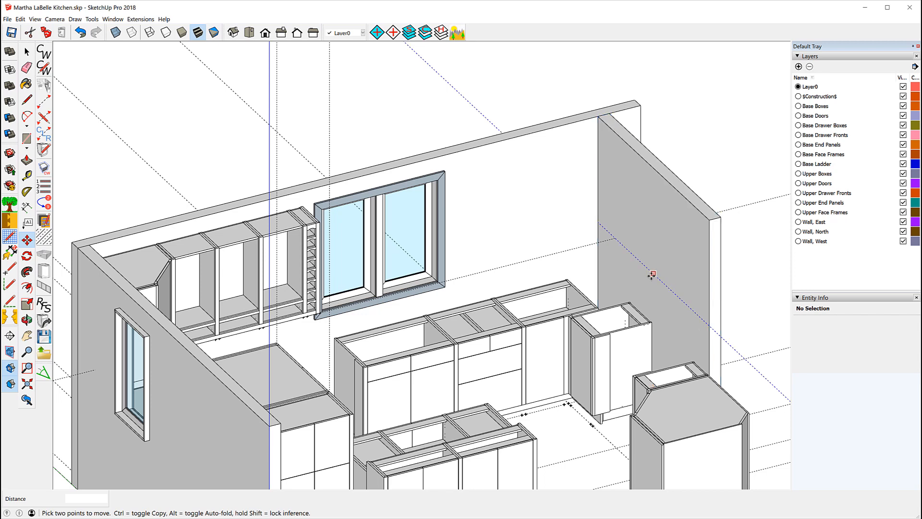
click(652, 273)
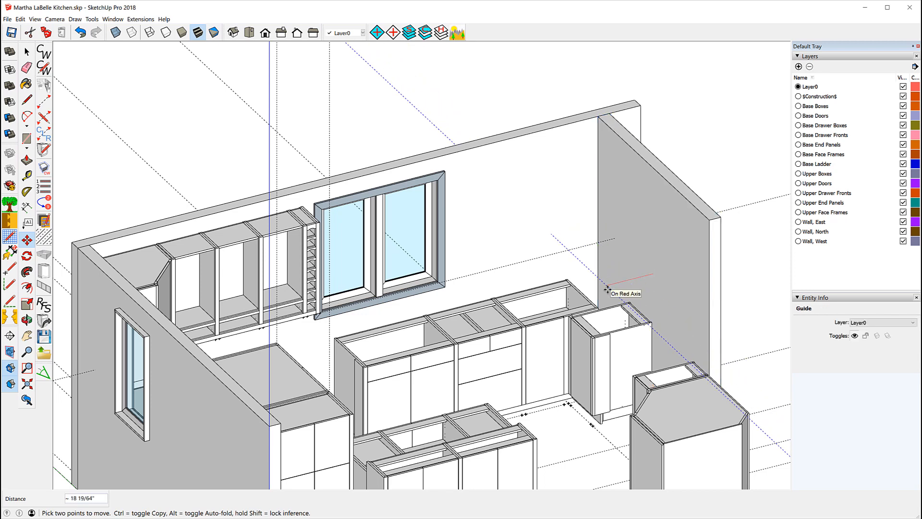
text(13)
key(Return)
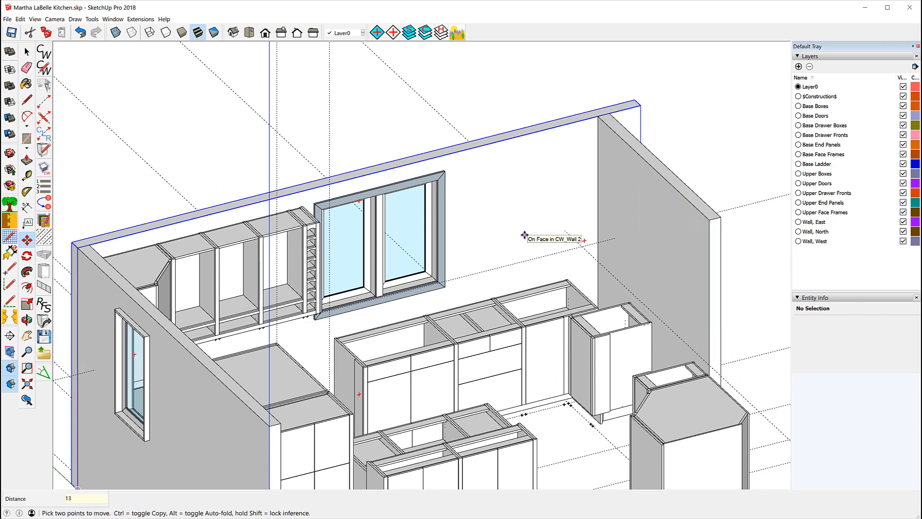
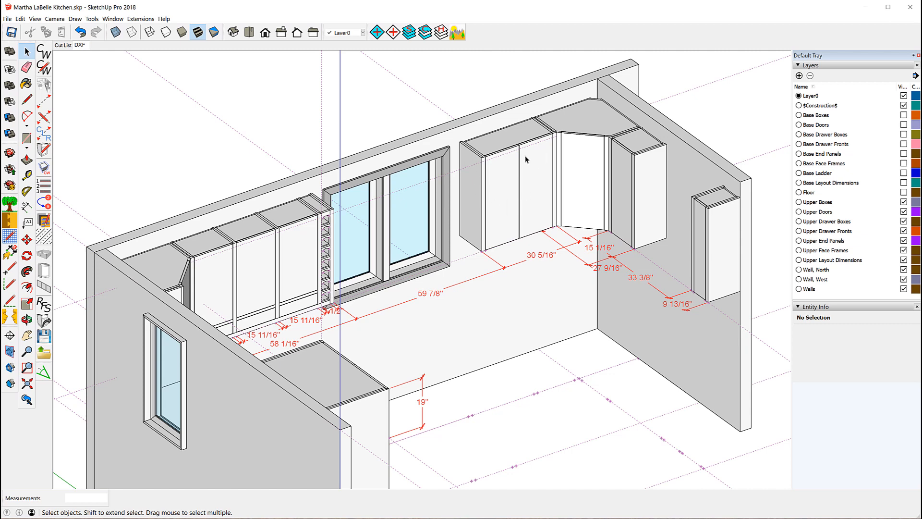
In the finished reference model, select the complete two-door upper cabinet and the complete corner cabinet in turn, then return to the working model
click(521, 138)
right_click(522, 138)
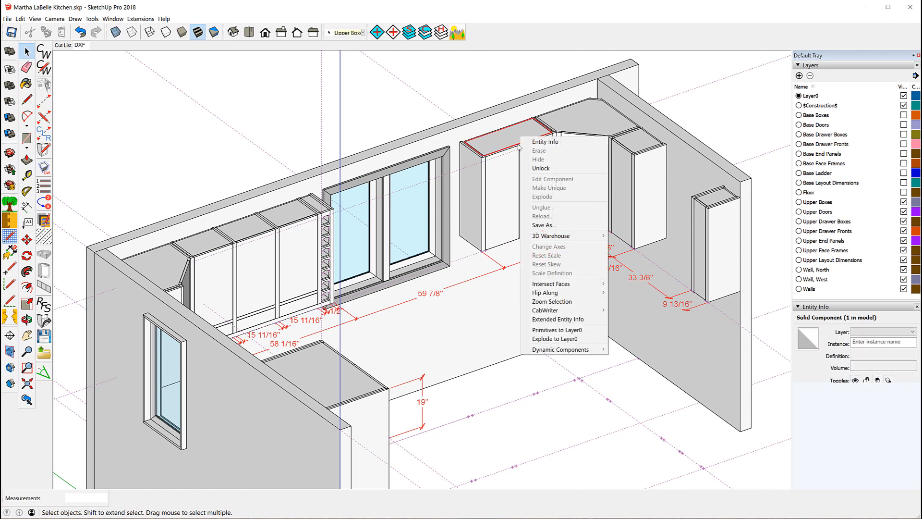
mouse_move(558, 313)
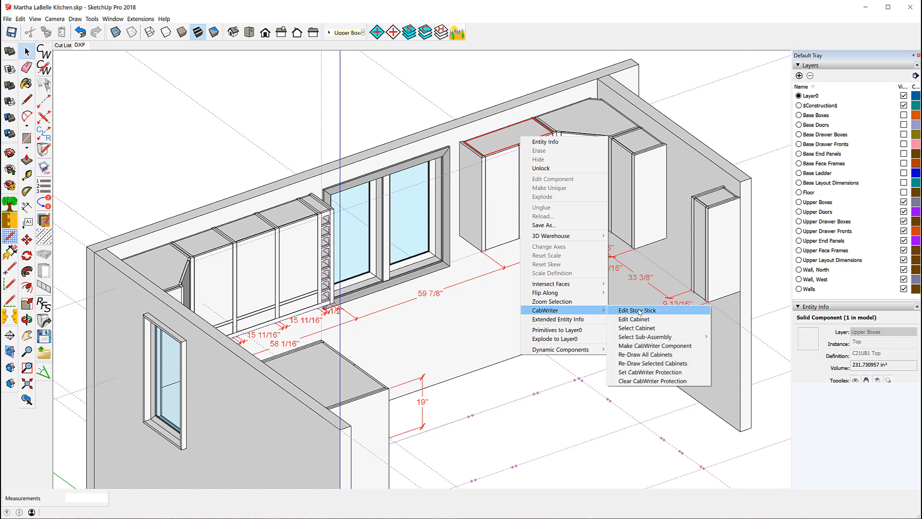
click(638, 330)
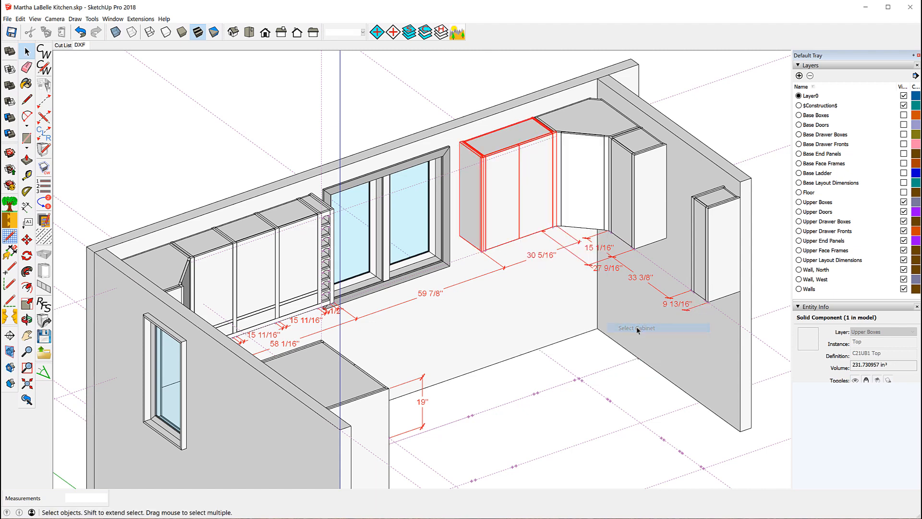
click(600, 129)
right_click(600, 129)
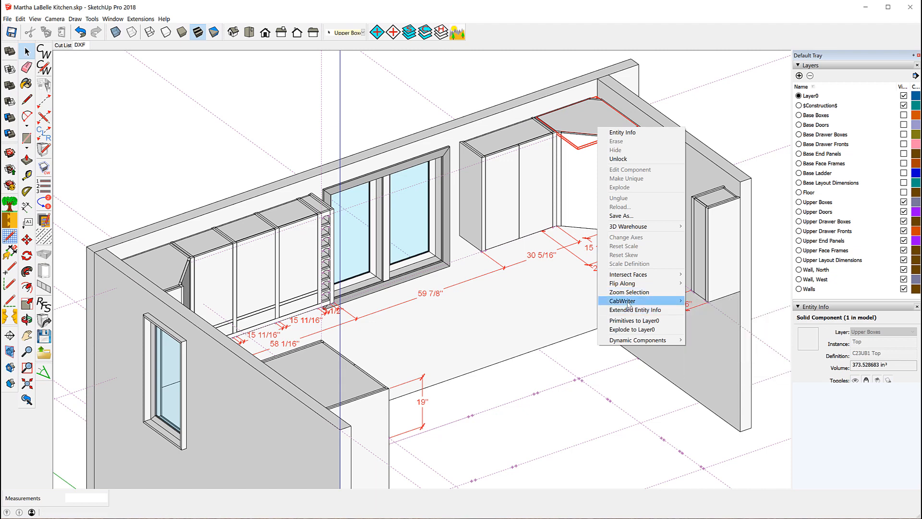
mouse_move(628, 304)
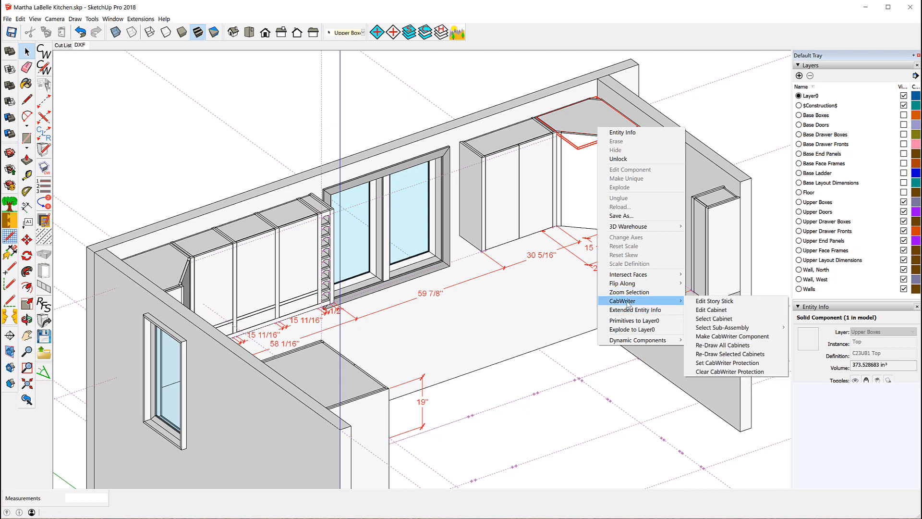
click(705, 320)
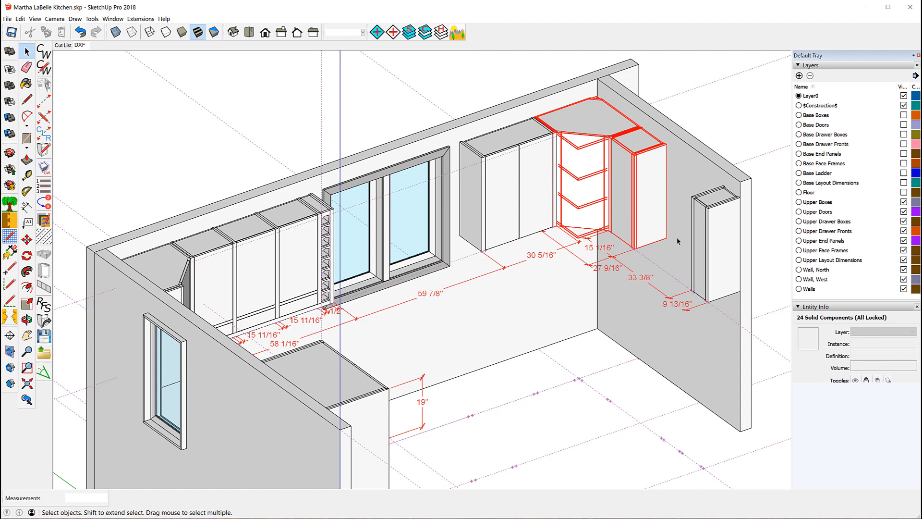
click(502, 304)
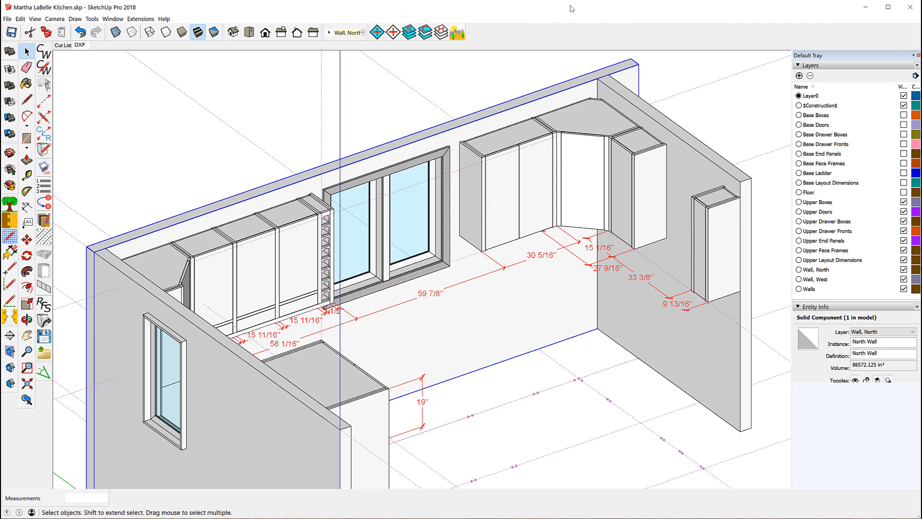
drag(581, 10, 921, 48)
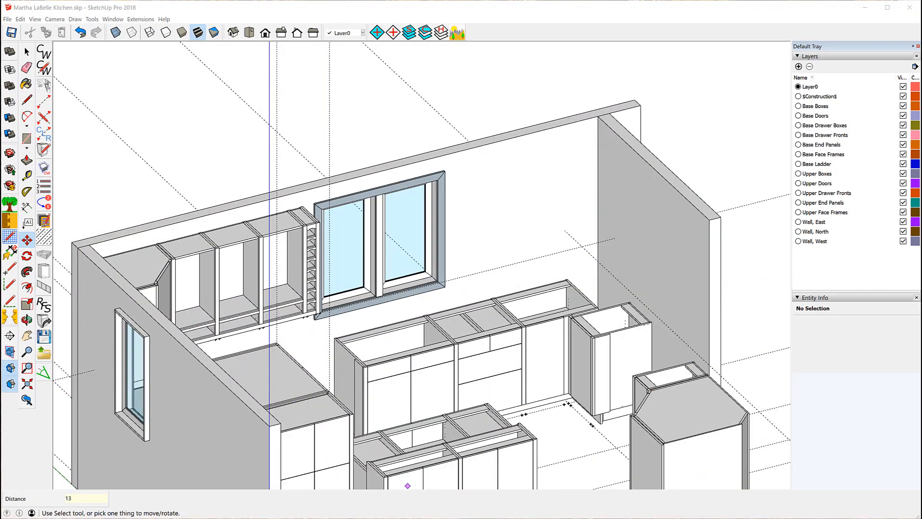
click(550, 18)
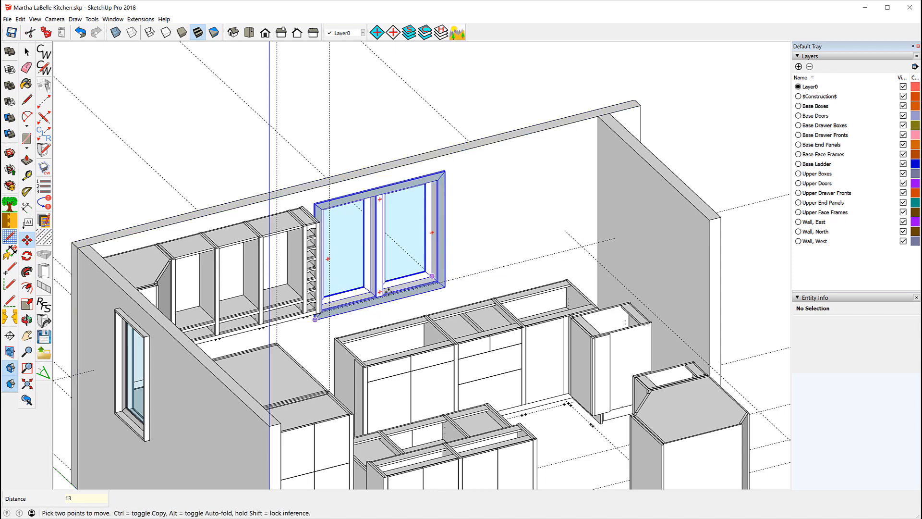
Begin a story stick on the north wall guide, starting its first stile 59 7/8" from the wine cabinet's end stile
scroll(315, 323, up, 6)
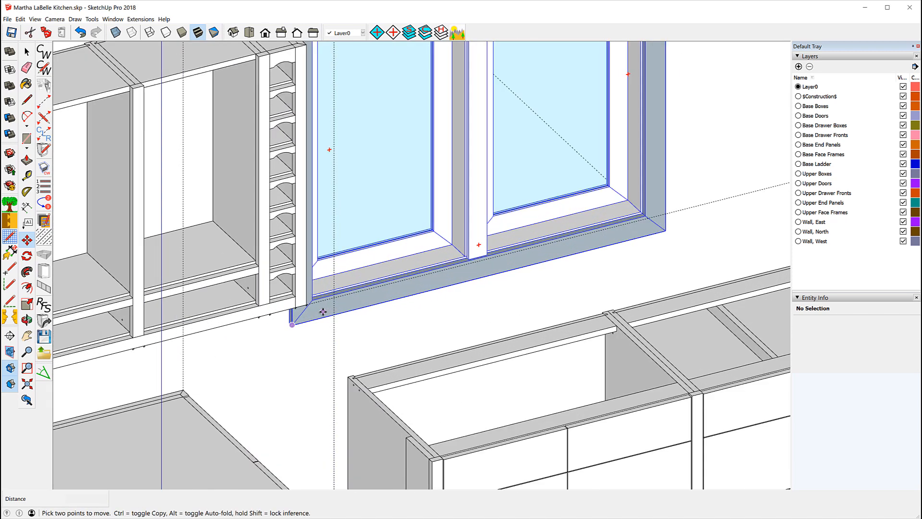
scroll(318, 310, up, 2)
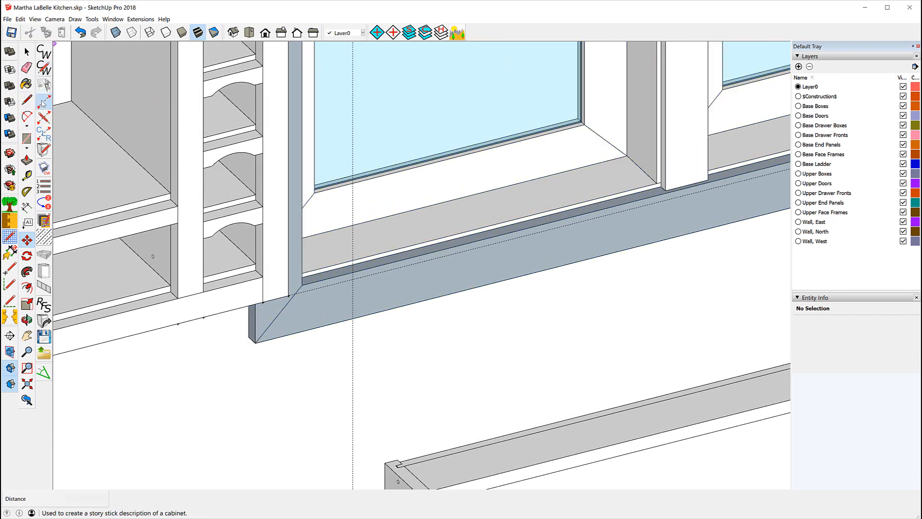
click(44, 102)
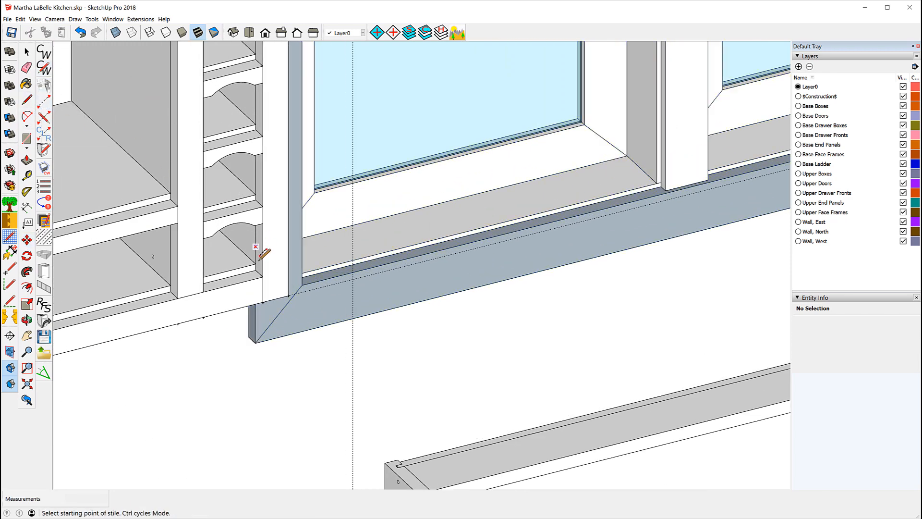
click(286, 291)
scroll(310, 350, down, 4)
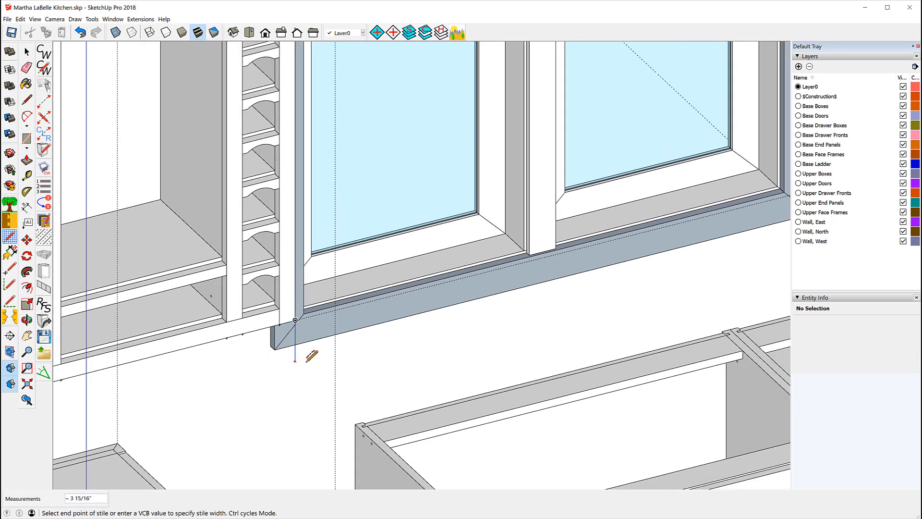
scroll(311, 350, down, 2)
click(305, 354)
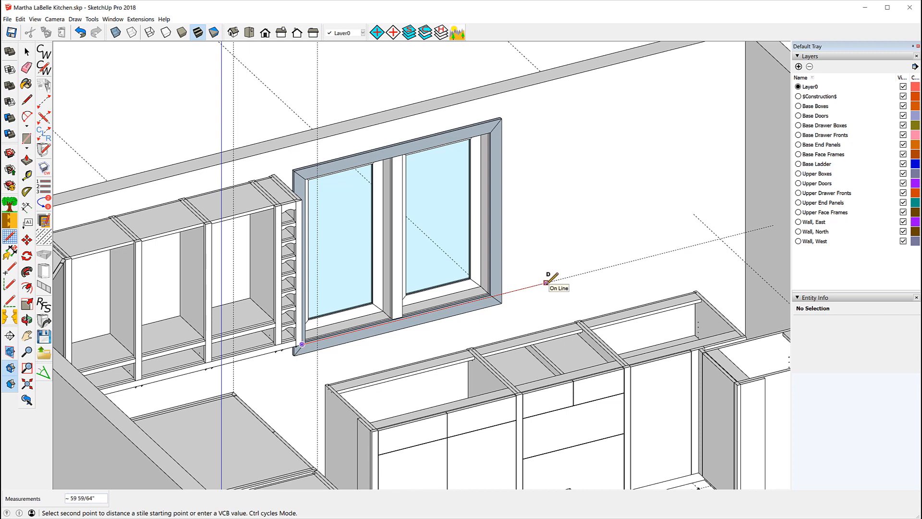
text(59 7/8)
key(Return)
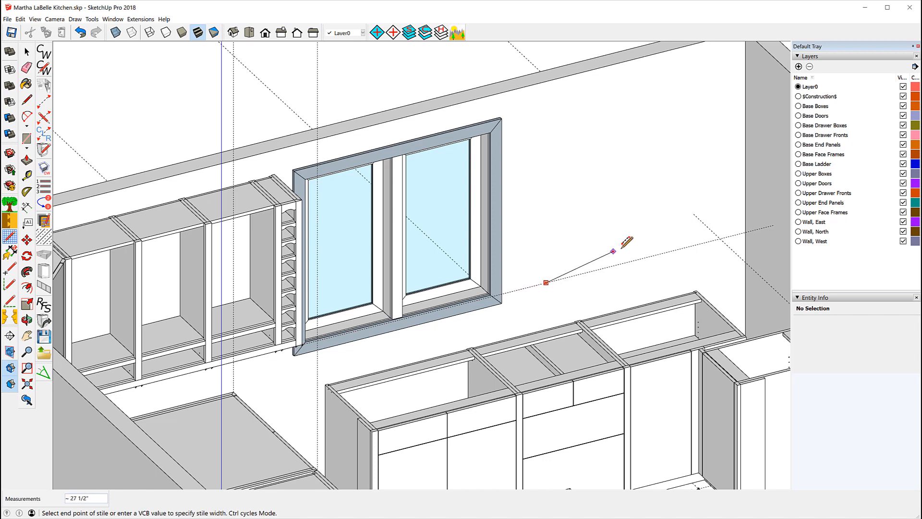
Point the first stile along the guide toward the east wall and assign it the Left Sheet end type
click(575, 275)
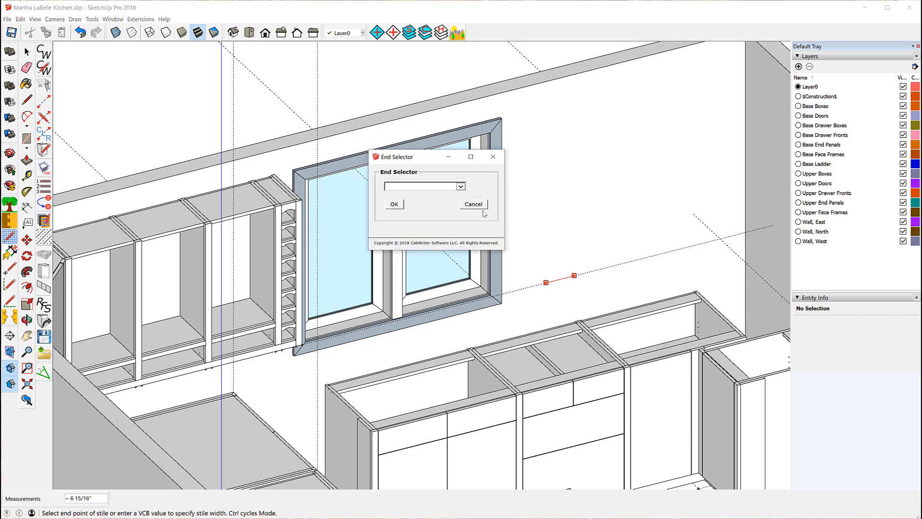
click(461, 187)
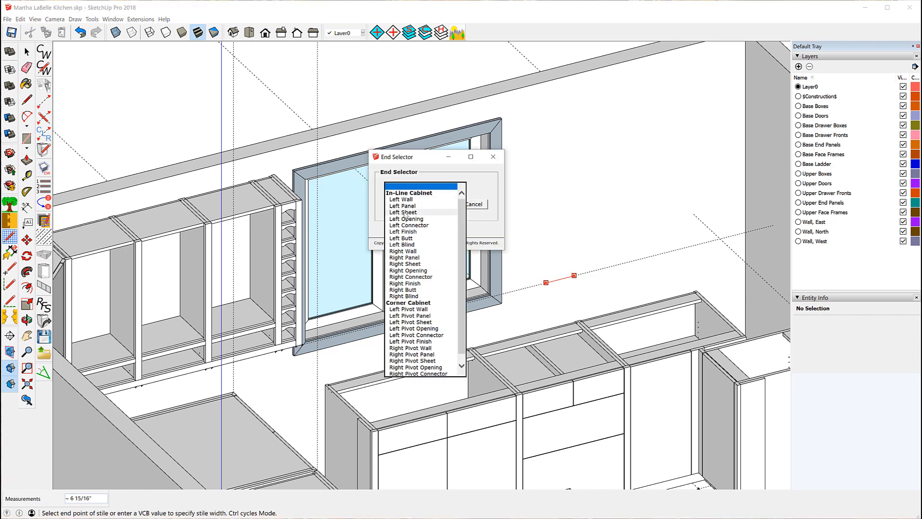
click(403, 212)
click(394, 205)
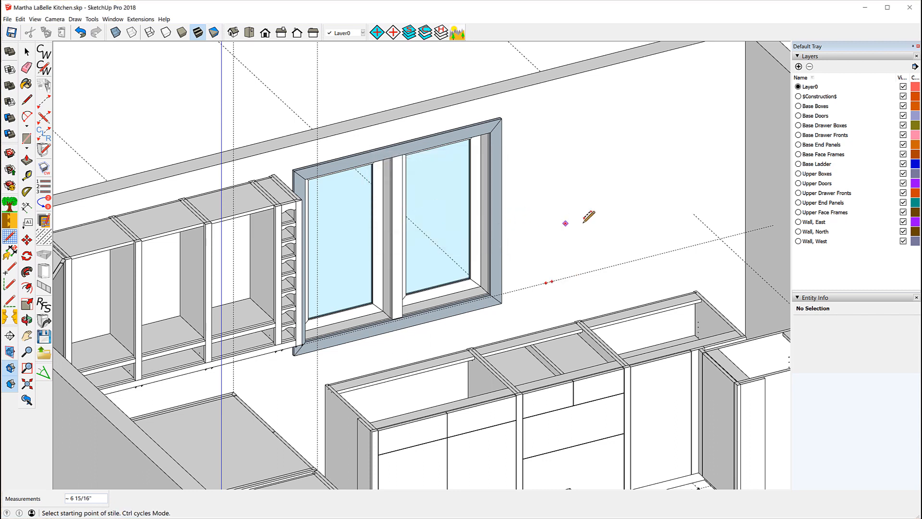
Place the second stile 30 5/16" along the guide from the first, pointing back toward it, with the Right Connector end type
key(ctrl)
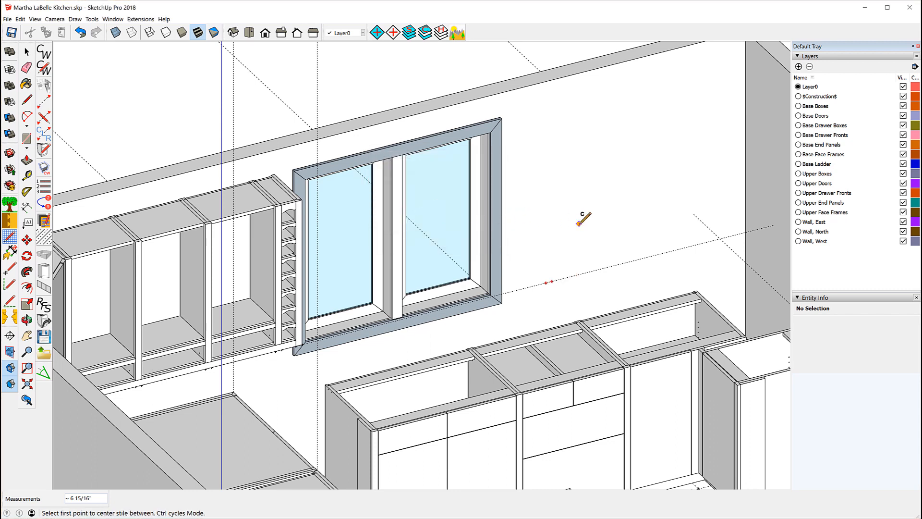
key(ctrl)
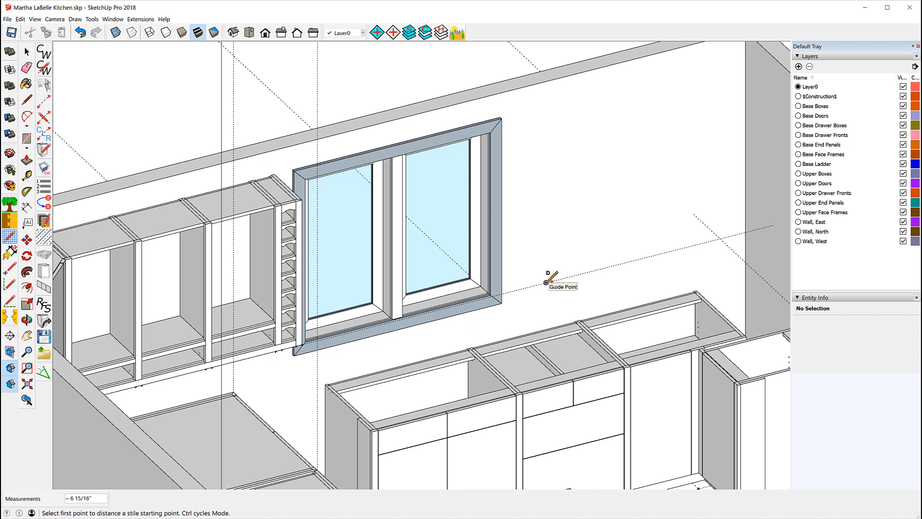
click(546, 282)
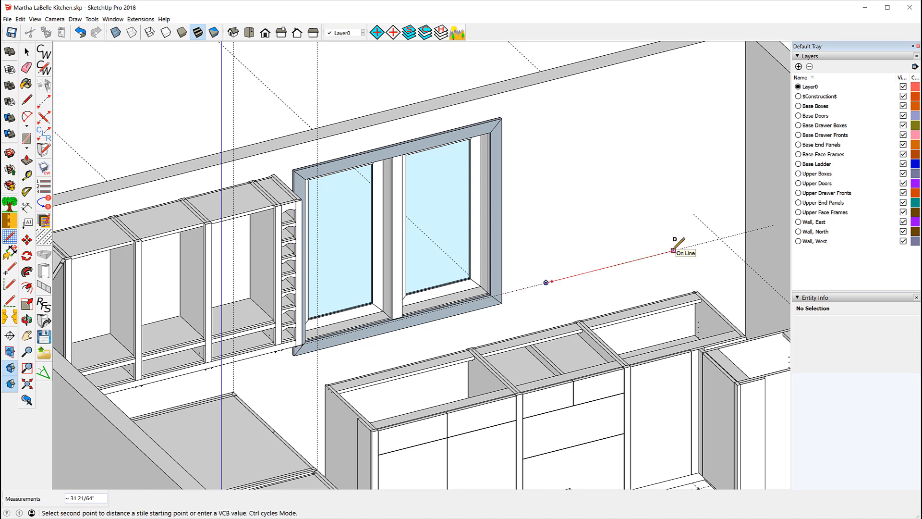
text(30 5/16)
key(Return)
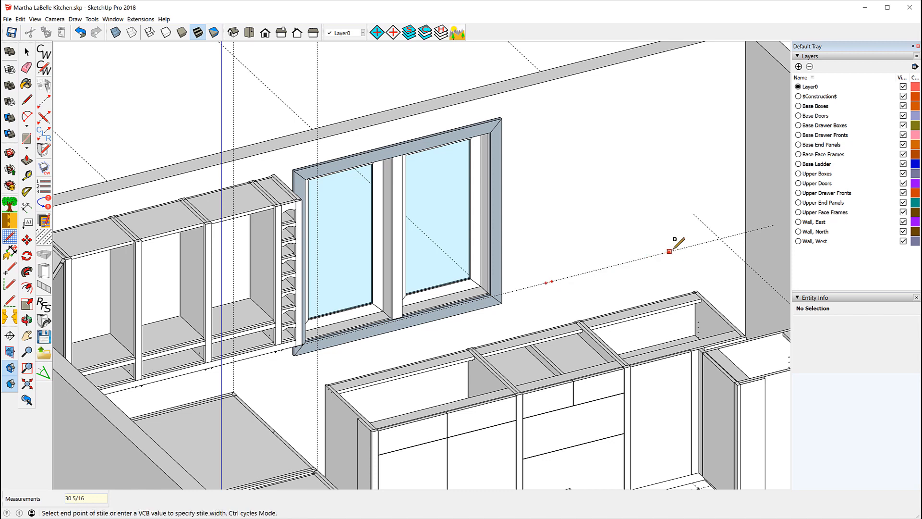
click(640, 258)
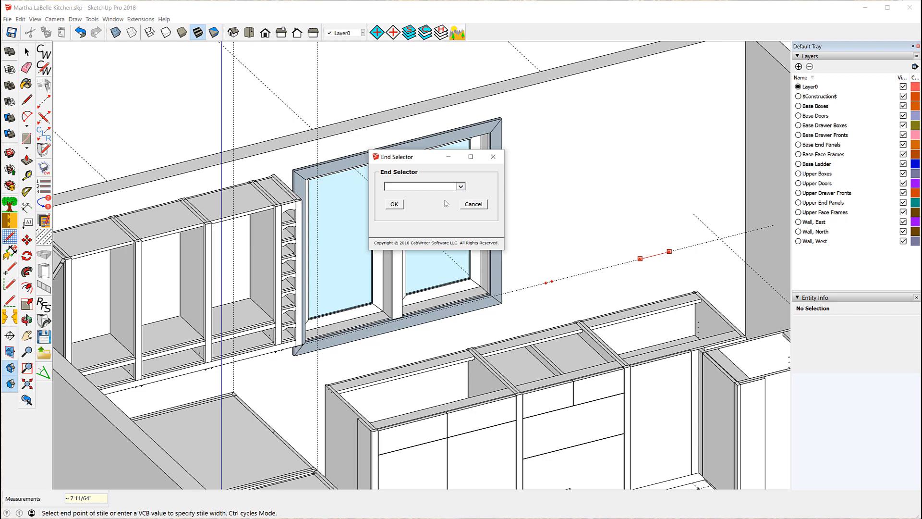
click(460, 186)
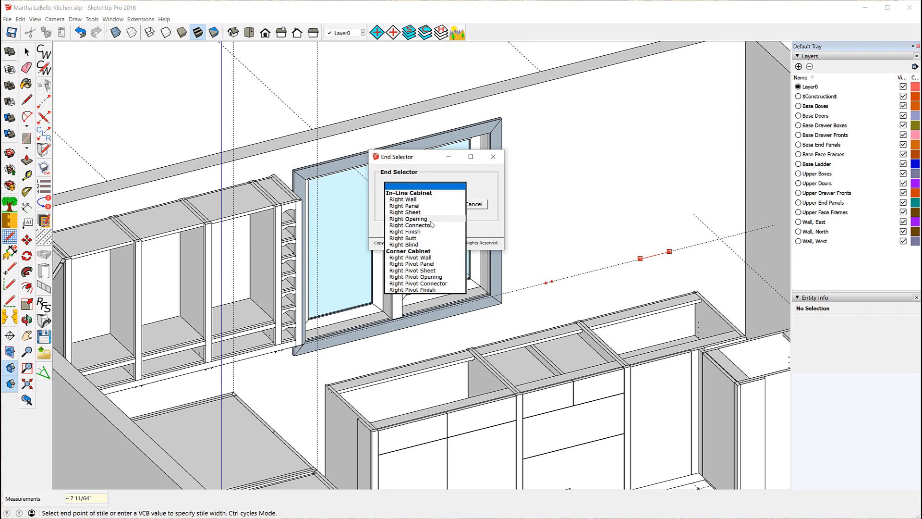
click(417, 228)
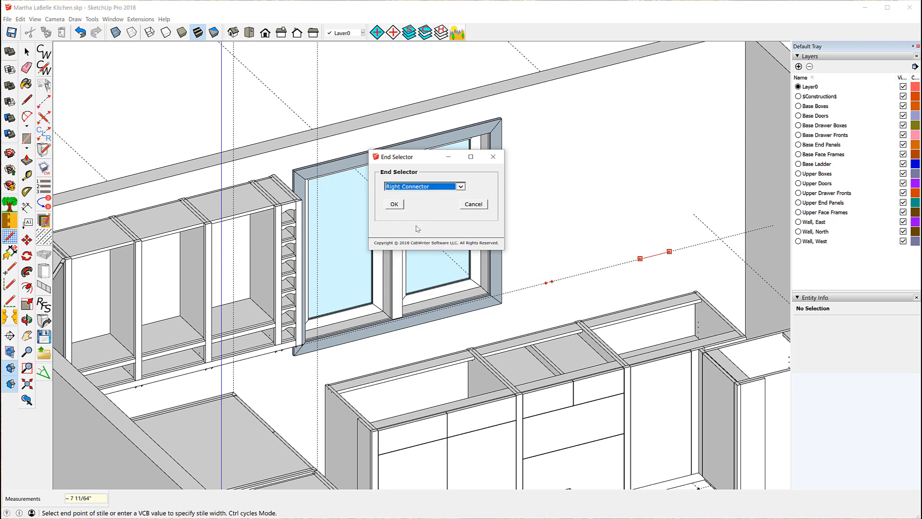
click(394, 204)
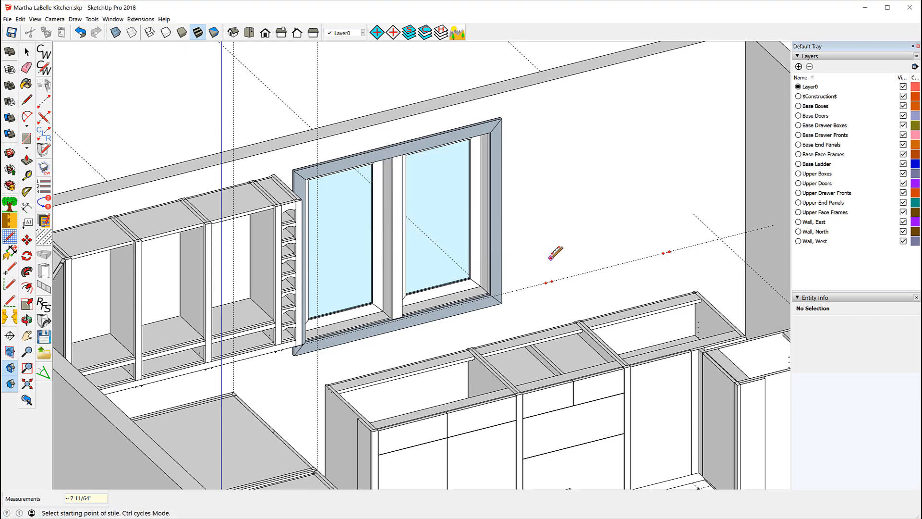
Complete the north wall story stick and build its box as a Standard Upper with 2 doors
click(584, 171)
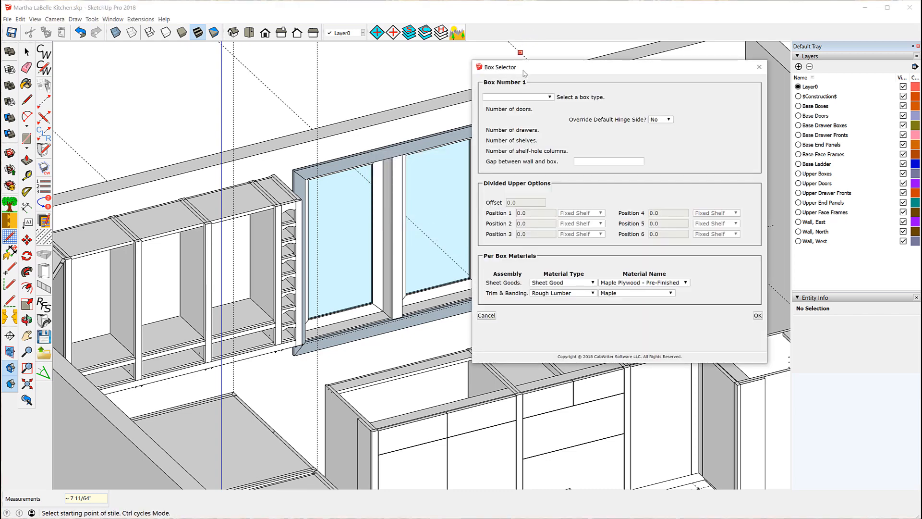
click(546, 99)
click(523, 111)
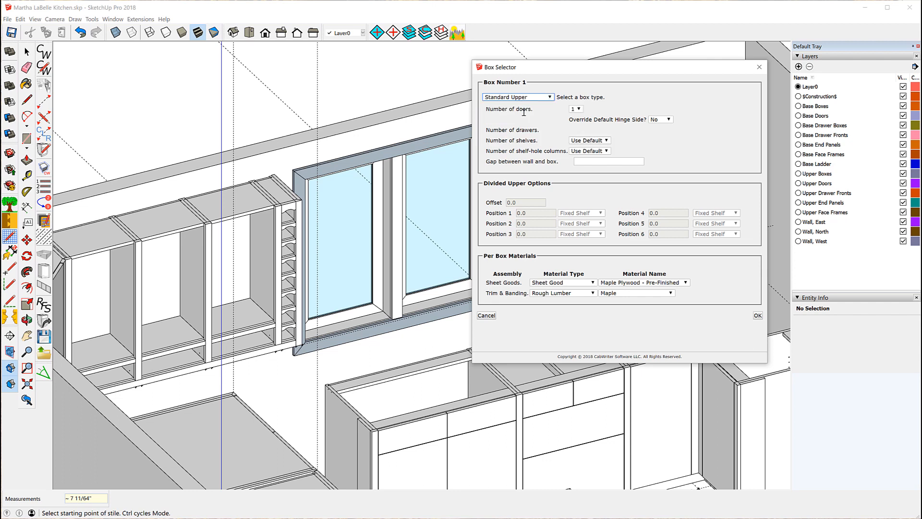
click(581, 110)
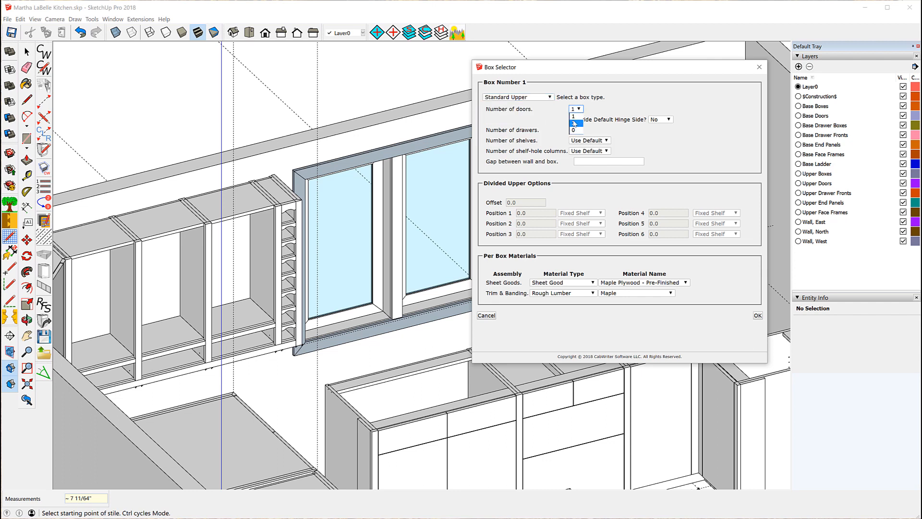
click(575, 124)
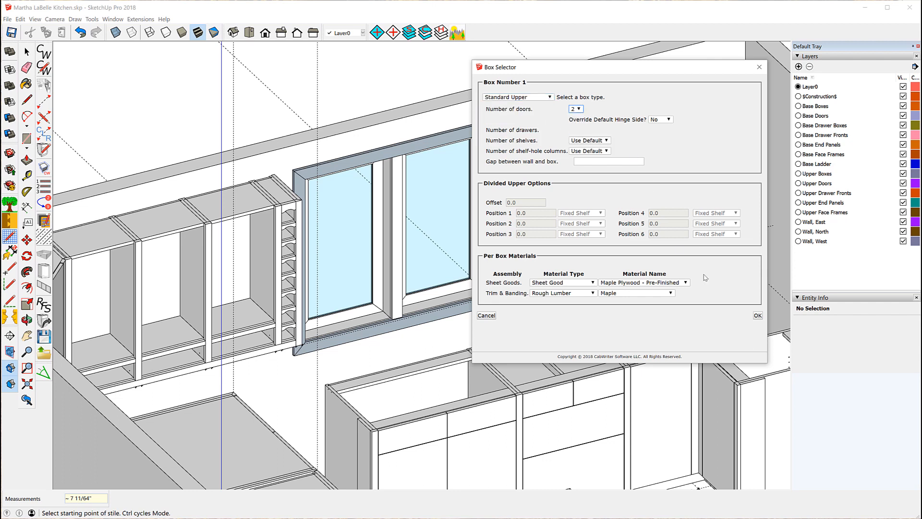
click(757, 316)
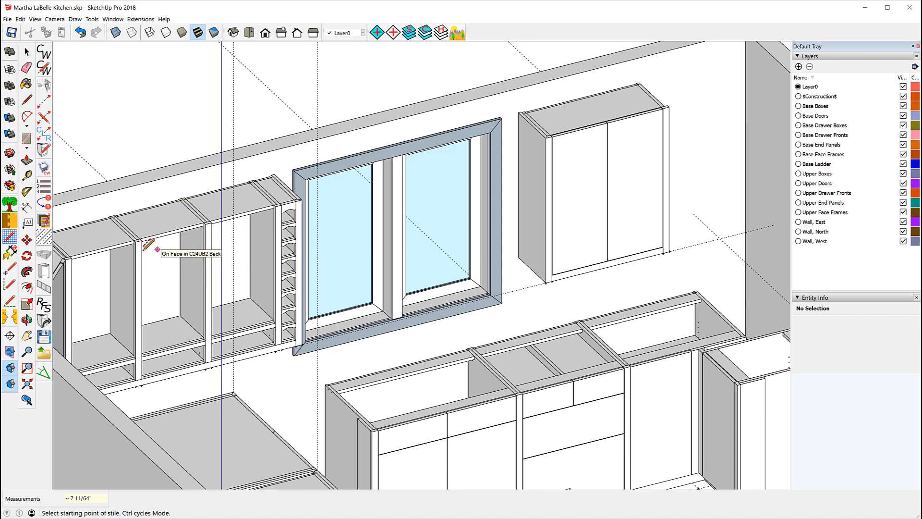
Load the user defaults file for this kitchen's Upper Cabinets and dismiss the settings window
click(44, 354)
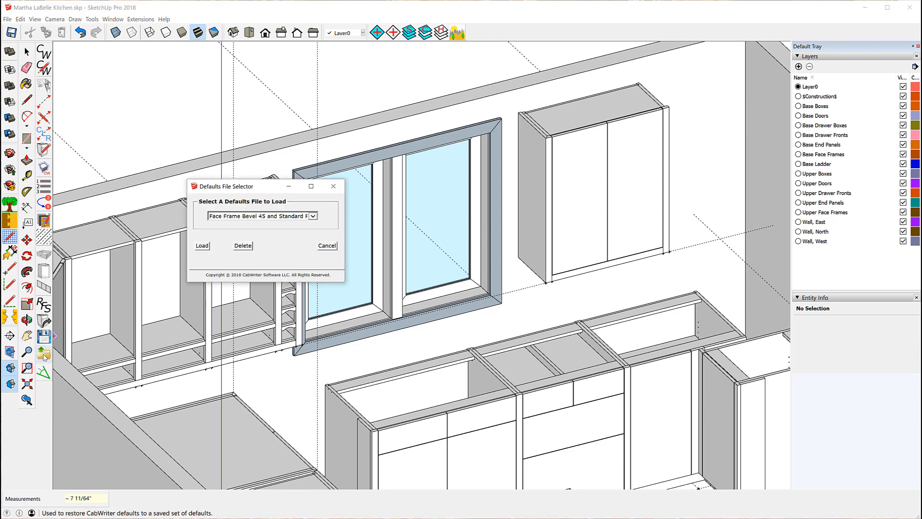
click(313, 216)
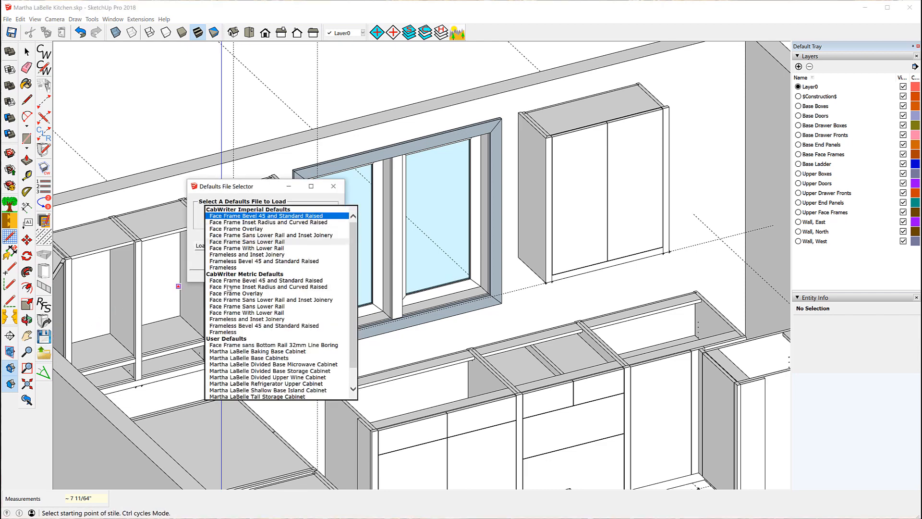
scroll(248, 351, down, 1)
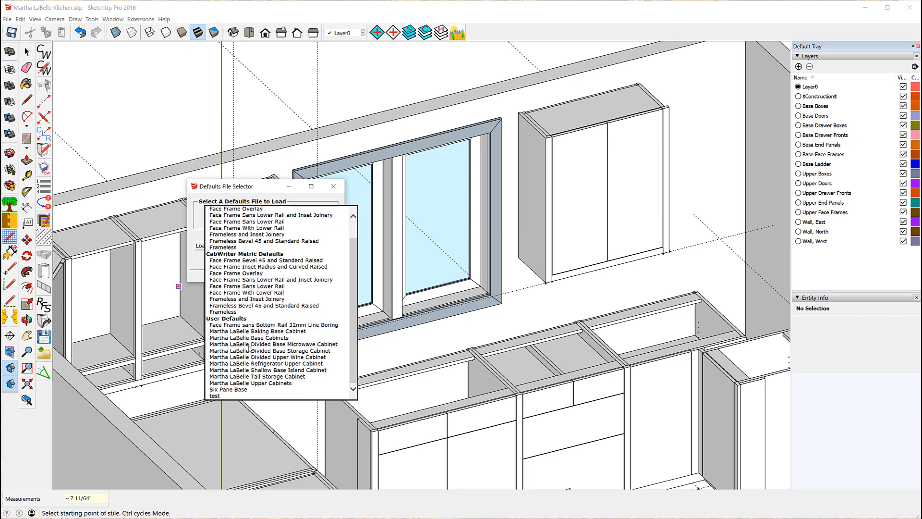
click(263, 383)
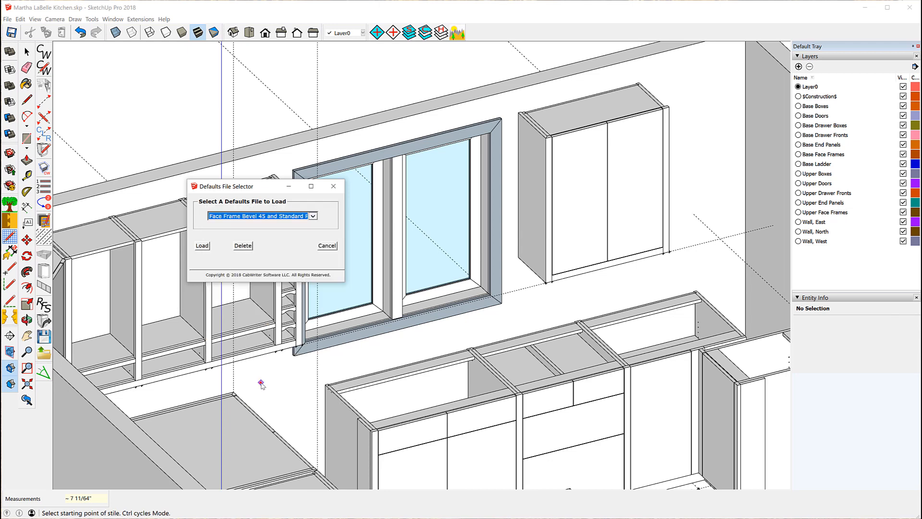
click(199, 246)
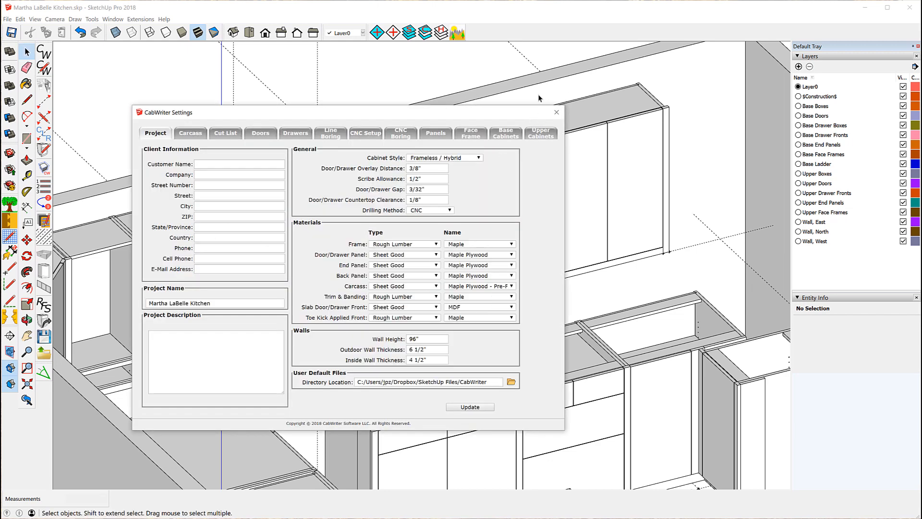
click(558, 113)
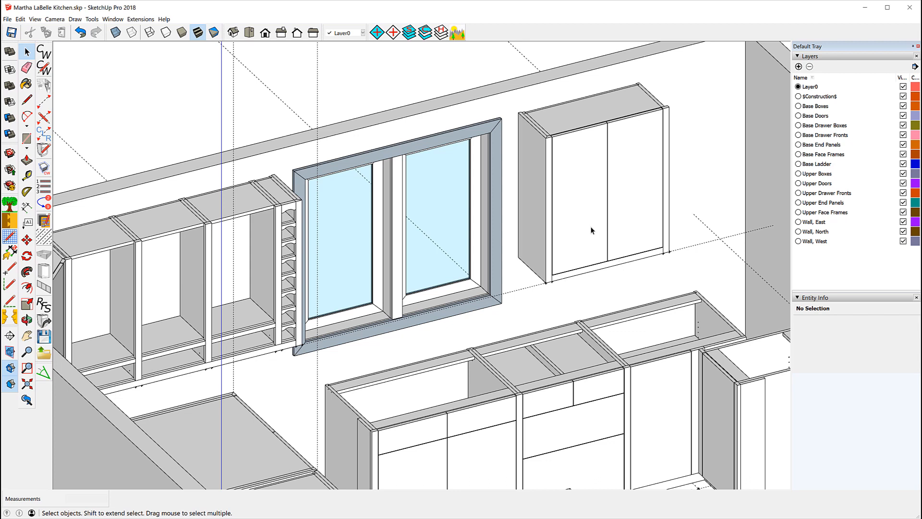
Re-draw the two-door upper cabinet beyond the window with the current settings instead of its stored defaults
click(569, 197)
right_click(569, 197)
mouse_move(626, 370)
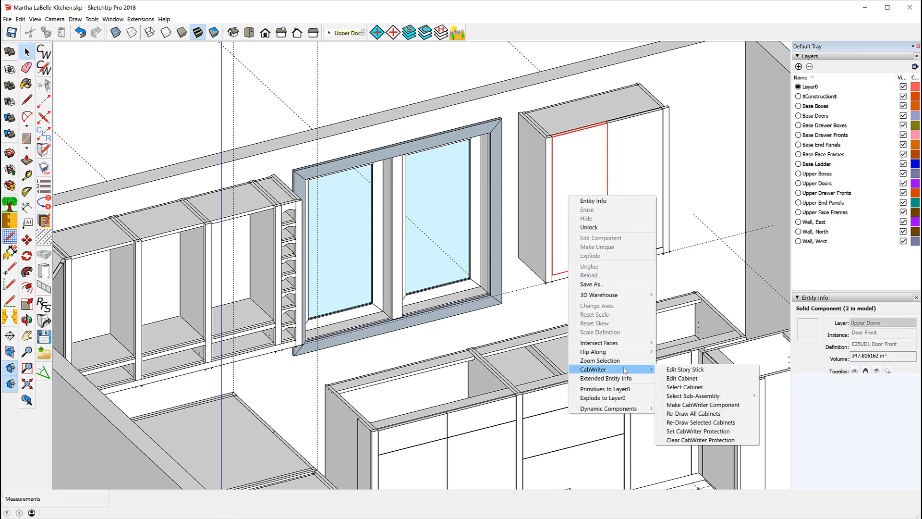
click(683, 423)
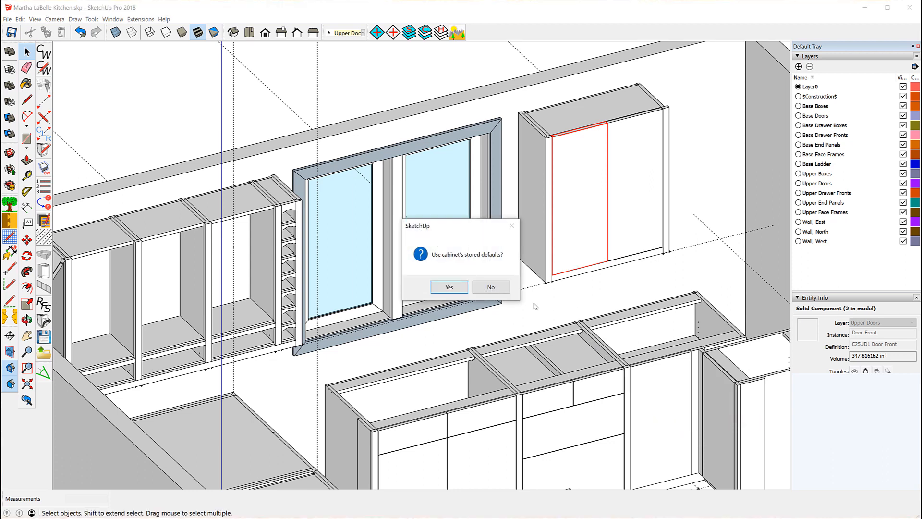
click(479, 288)
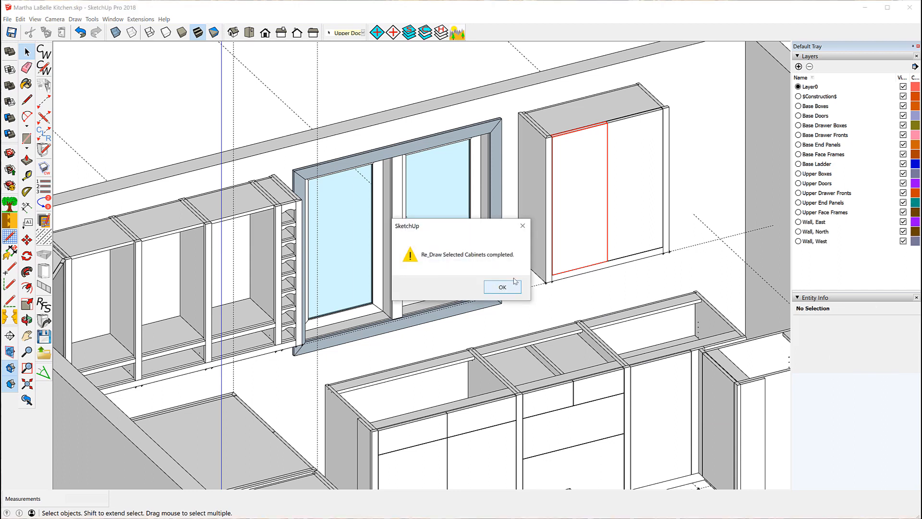
click(512, 288)
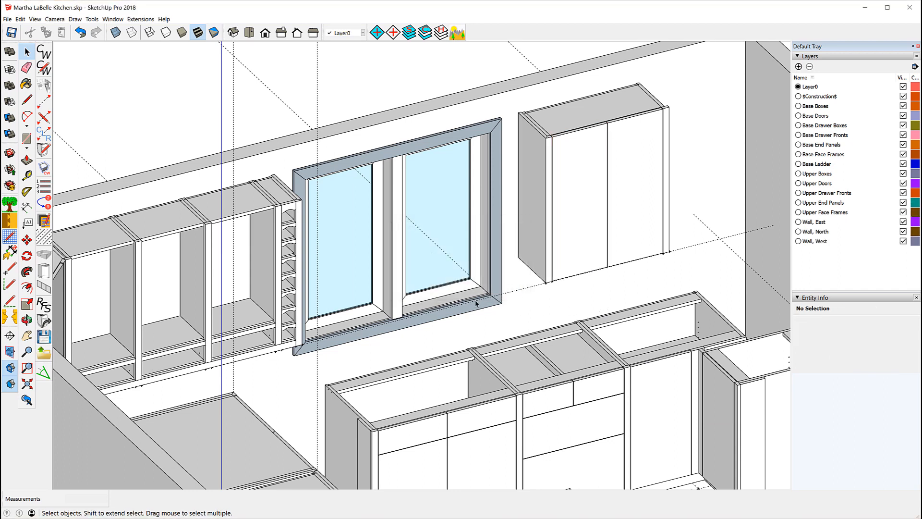
Begin a story stick at the northeast corner guide point, pointing along the east wall guide, with the Left Pivot Connector end type
scroll(361, 201, down, 5)
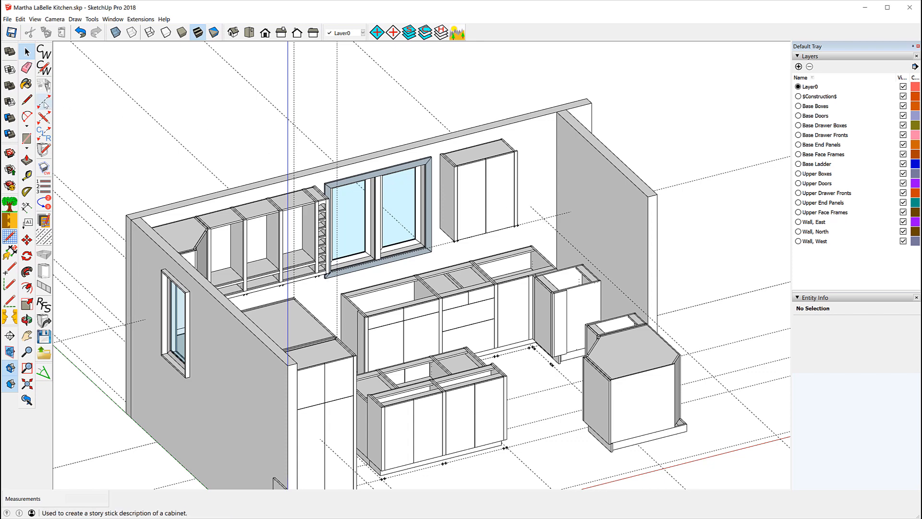
click(43, 101)
scroll(571, 238, up, 3)
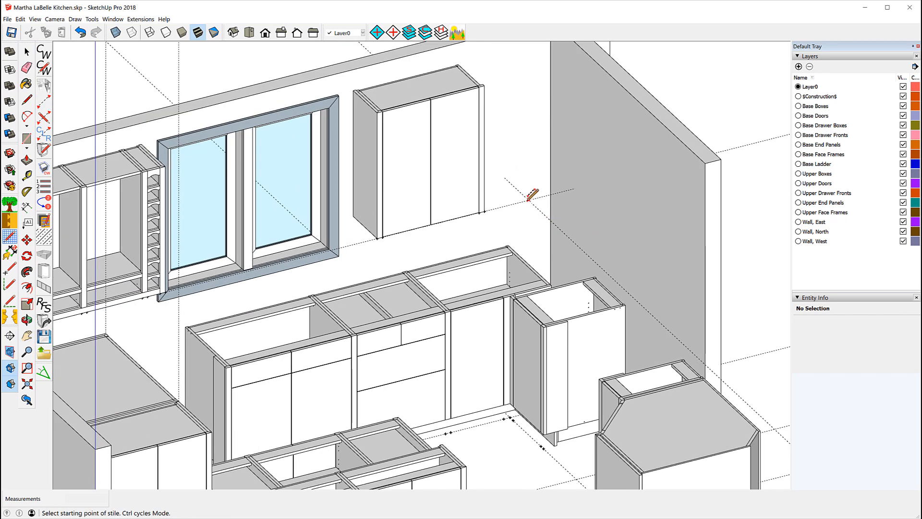
click(529, 200)
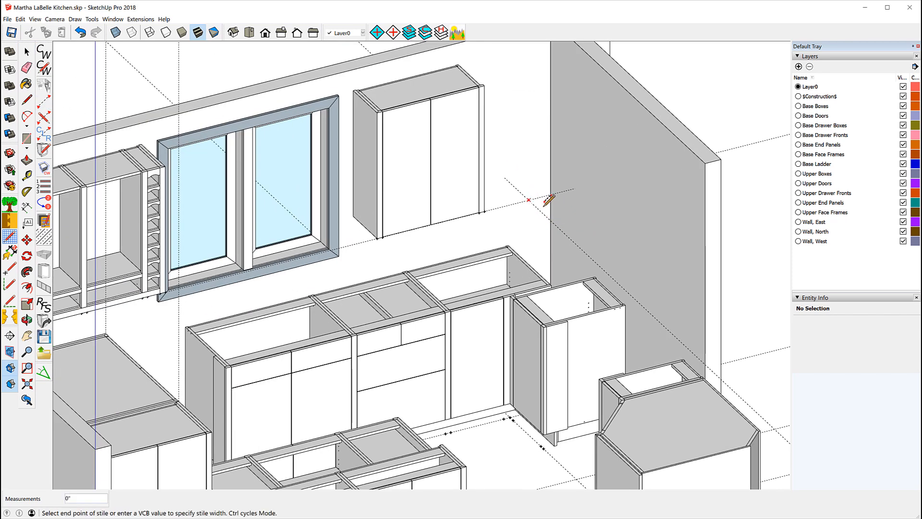
click(565, 233)
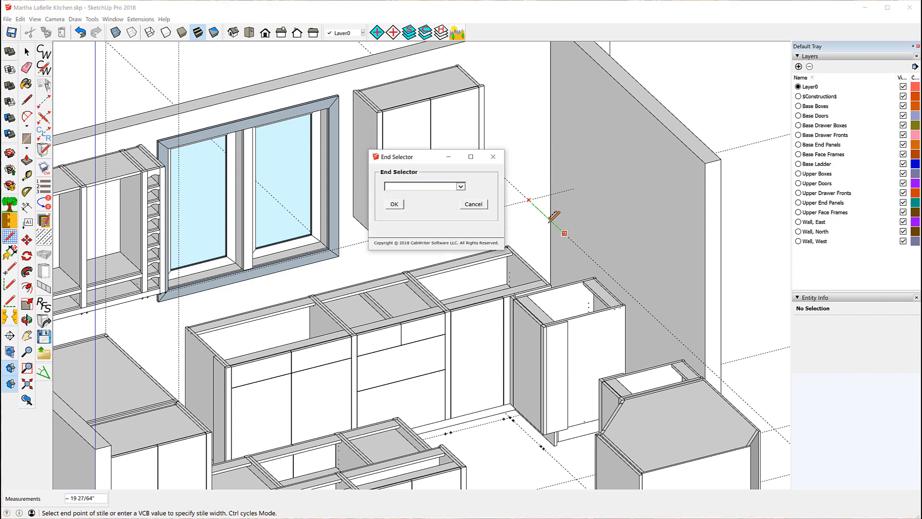
click(461, 187)
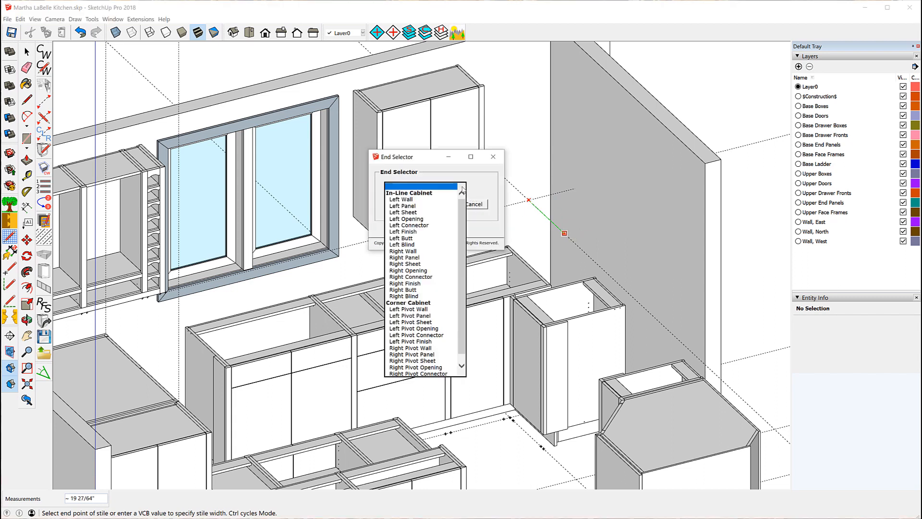
click(437, 335)
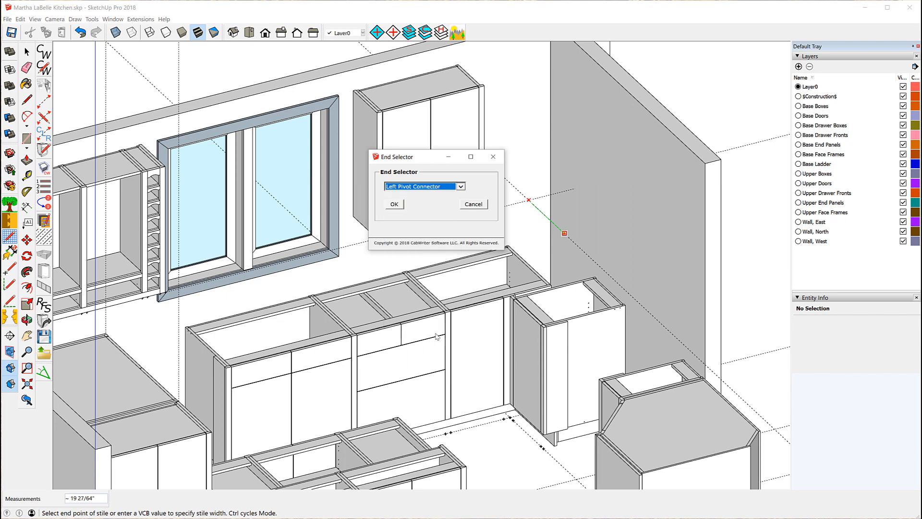
click(398, 206)
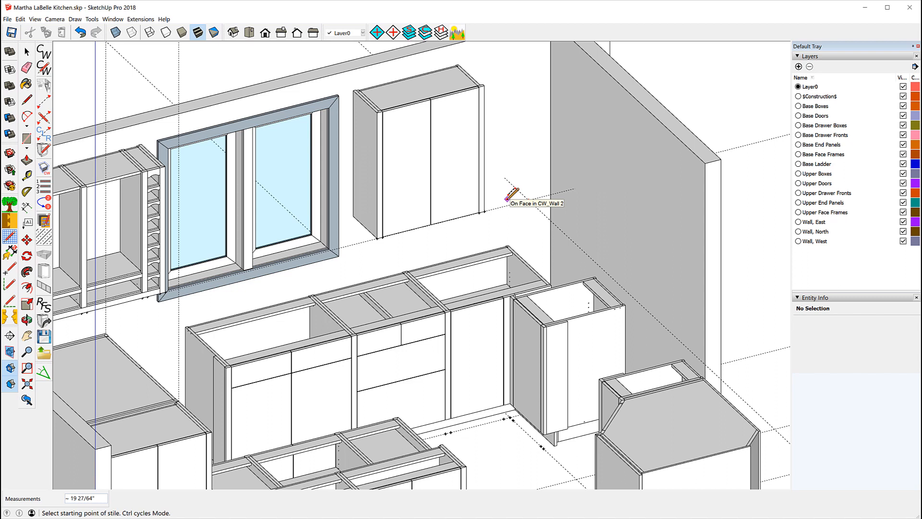
Place a stile 27 9/16" along the east wall guide from the corner, pointing back toward it, with the Right Sheet end type
key(ctrl)
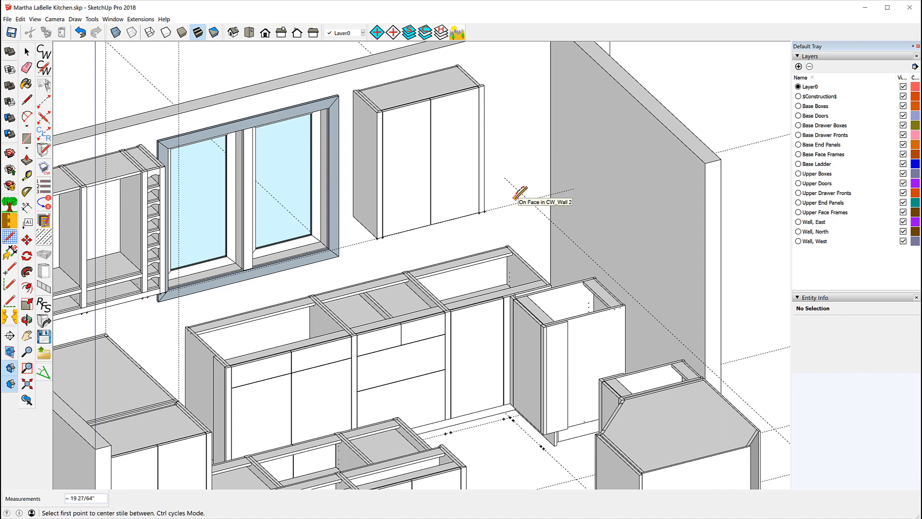
key(ctrl)
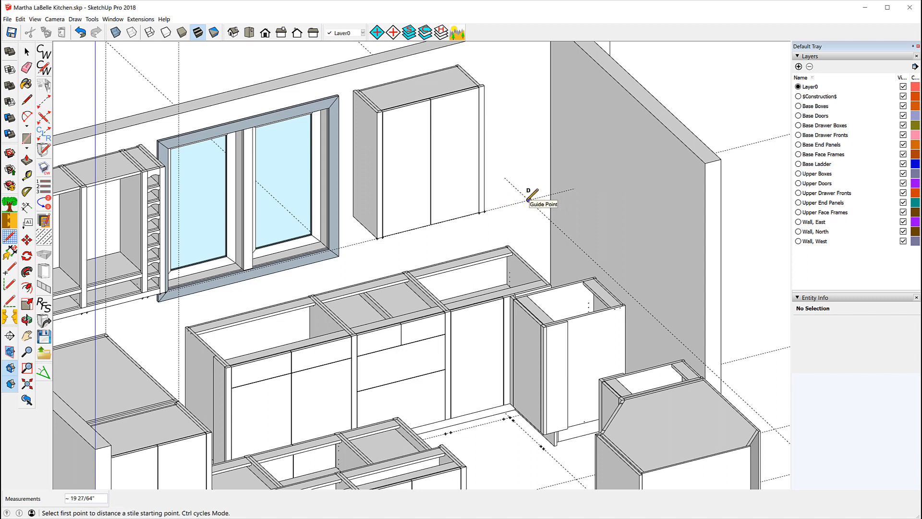
click(529, 201)
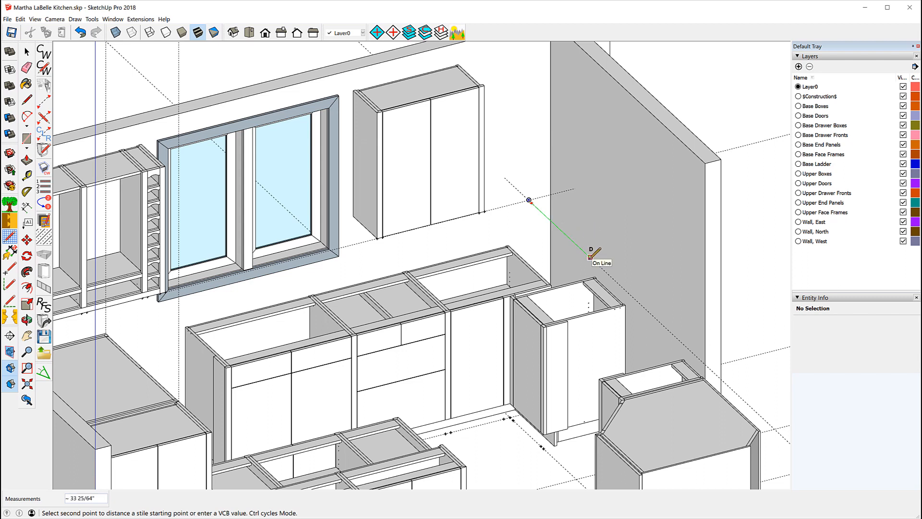
text(1)
text(2)
click(591, 257)
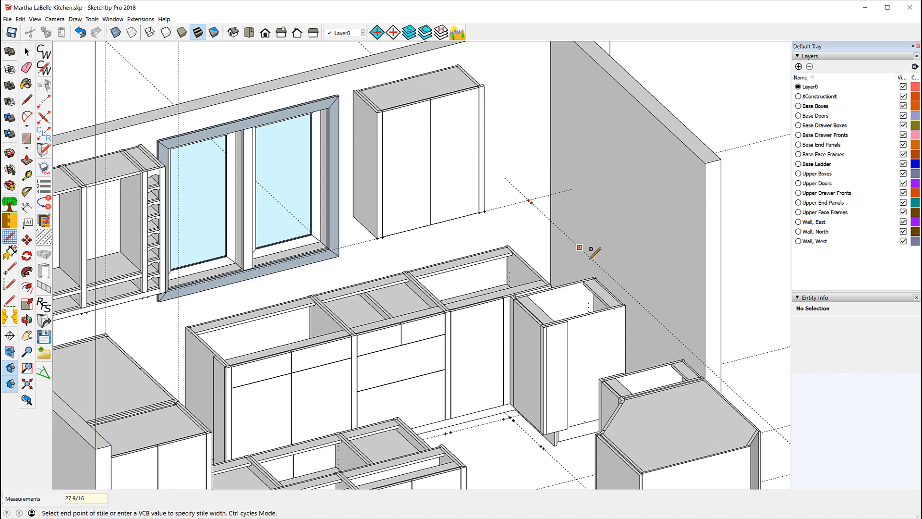
click(568, 236)
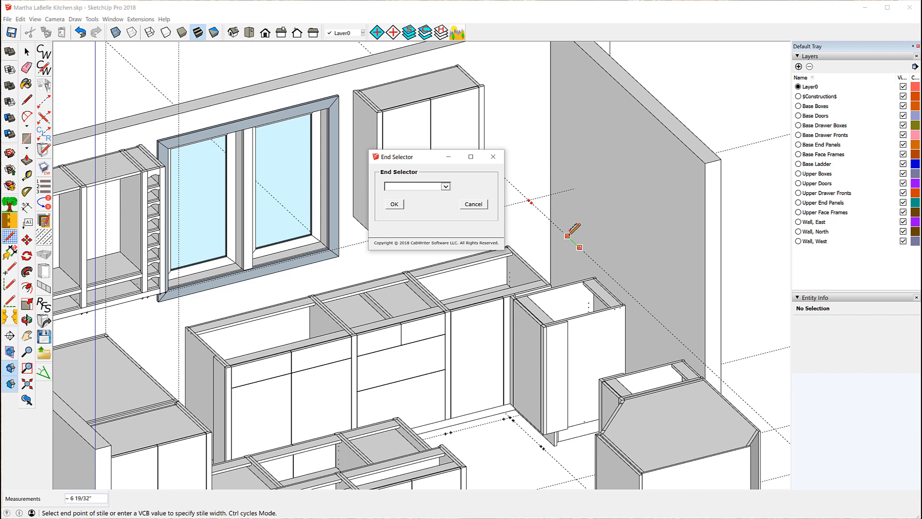
click(446, 189)
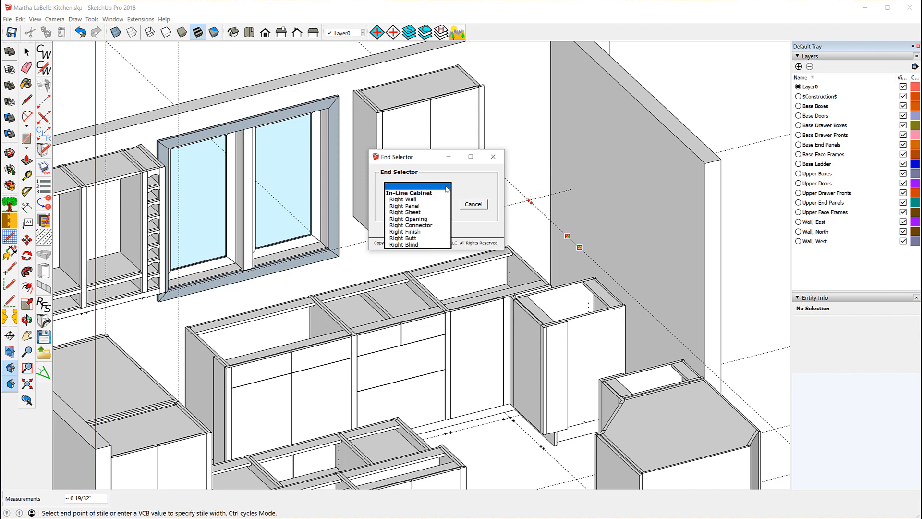
click(404, 212)
click(394, 204)
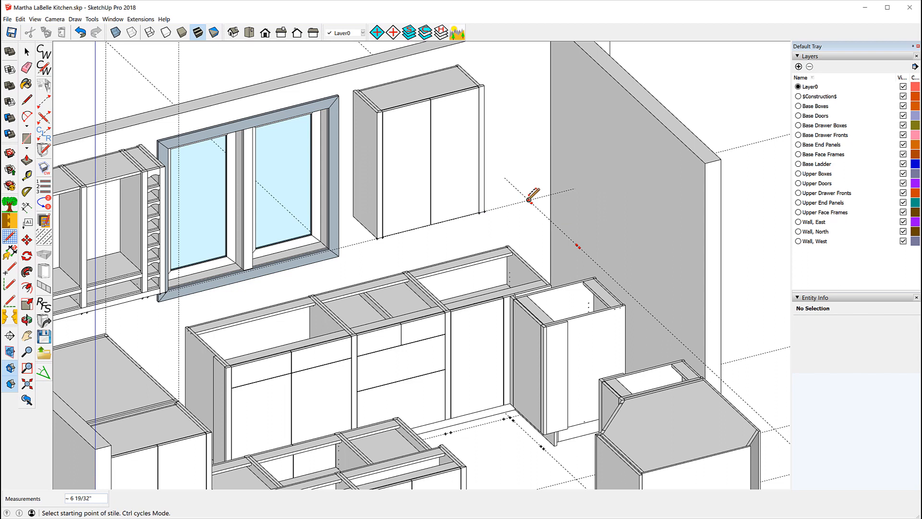
Place an intermediate stile on the east wall guide, starting about 13" from the corner guide point
key(ctrl)
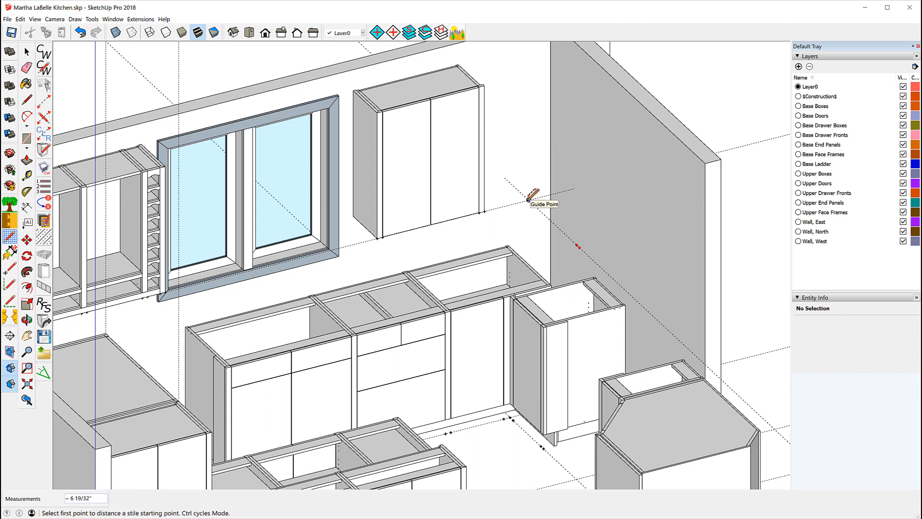
click(529, 199)
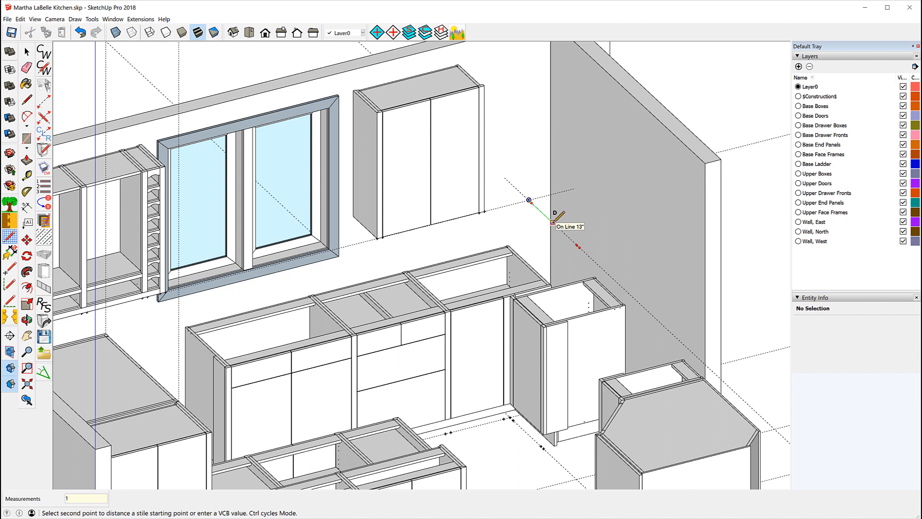
click(552, 223)
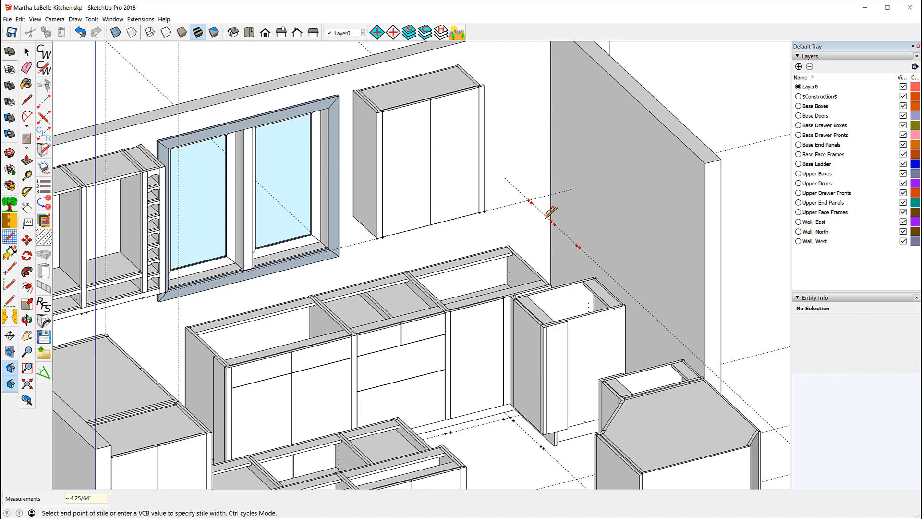
Build the northeast corner uppers, with a one-door Diagonal Corner Upper as box 1 and a one-door Standard Upper as box 2
click(546, 217)
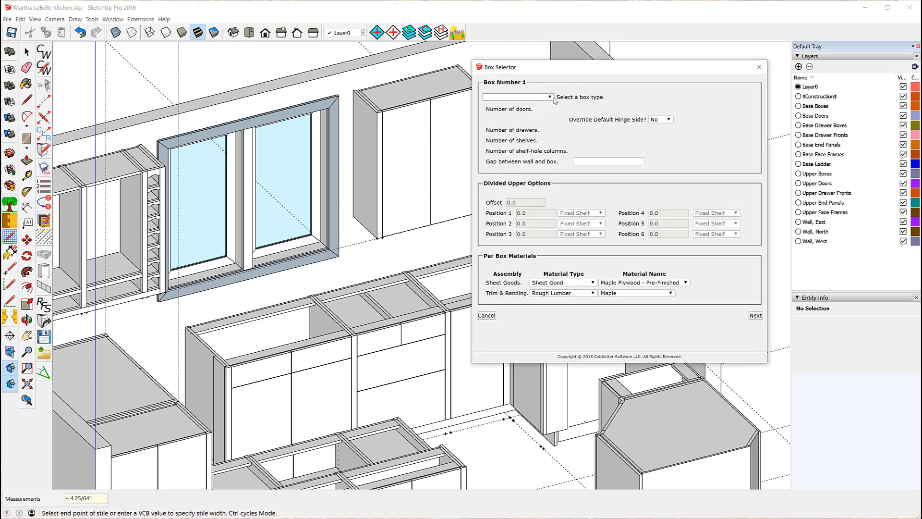
click(550, 97)
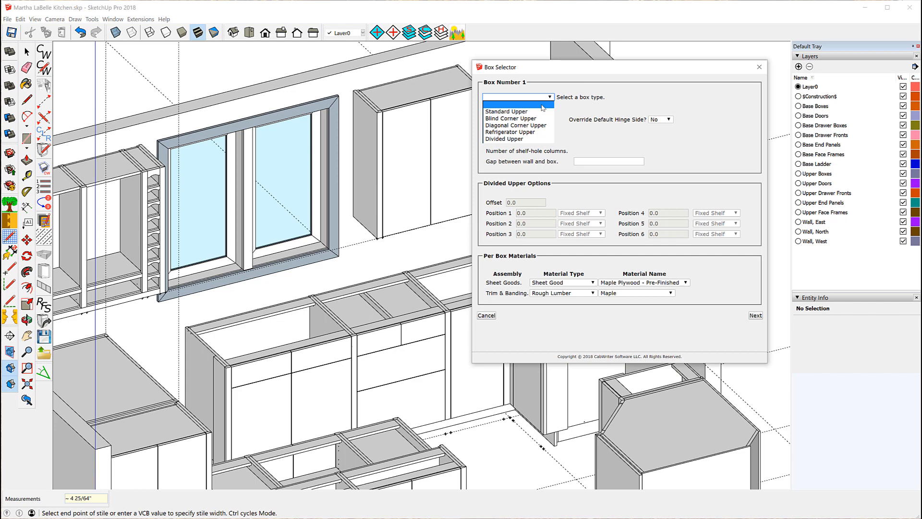
click(510, 126)
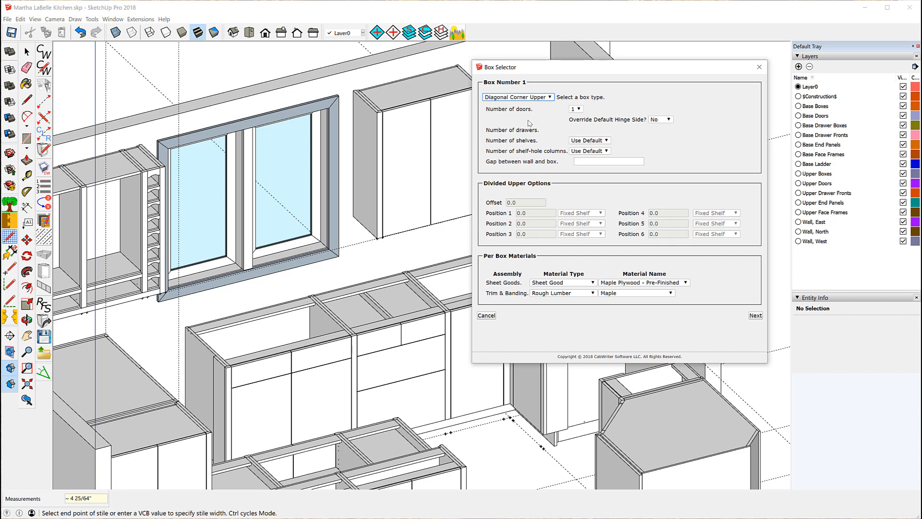
click(755, 315)
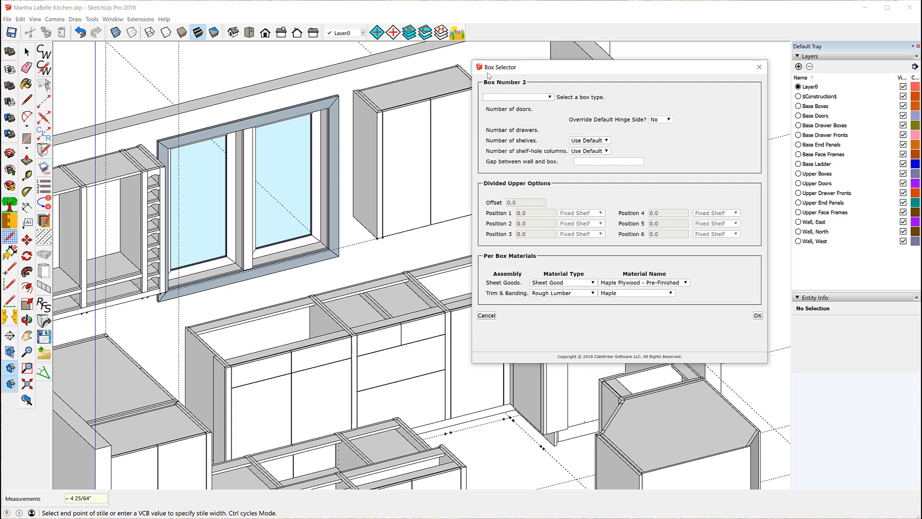
click(551, 97)
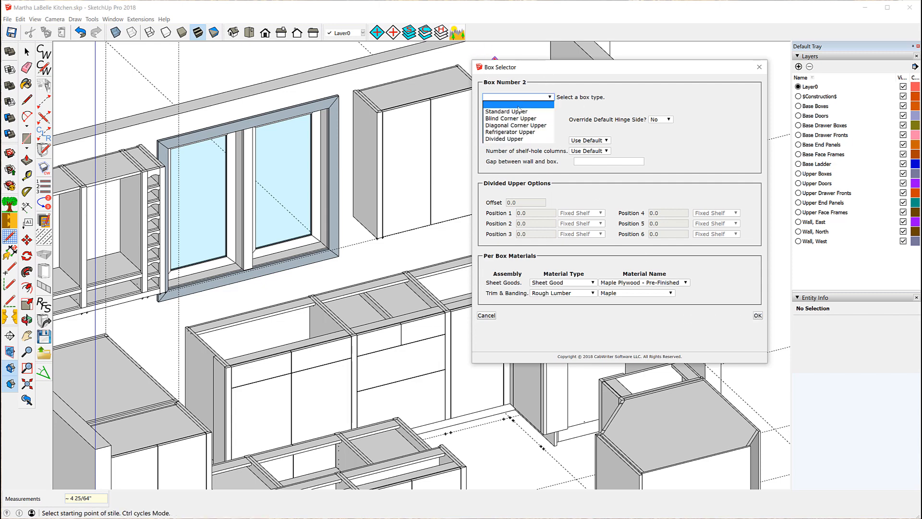
click(517, 104)
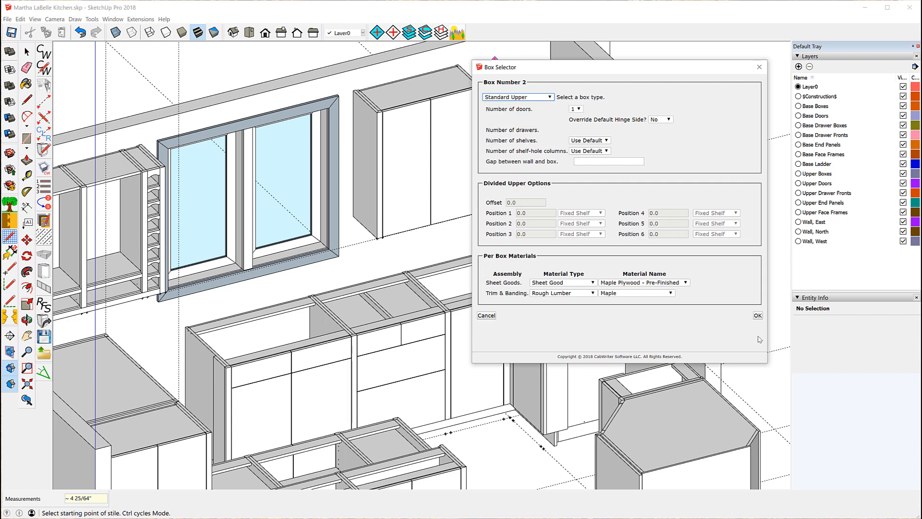
click(758, 316)
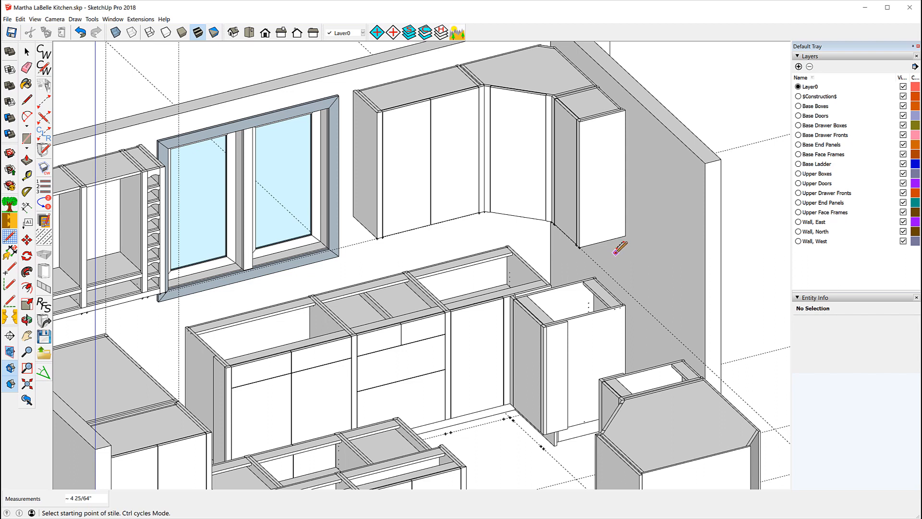
Place a stile 33 3/8" along the east wall guide from the last upper cabinet, pointing 13" onward, with the Left Sheet end type
key(ctrl)
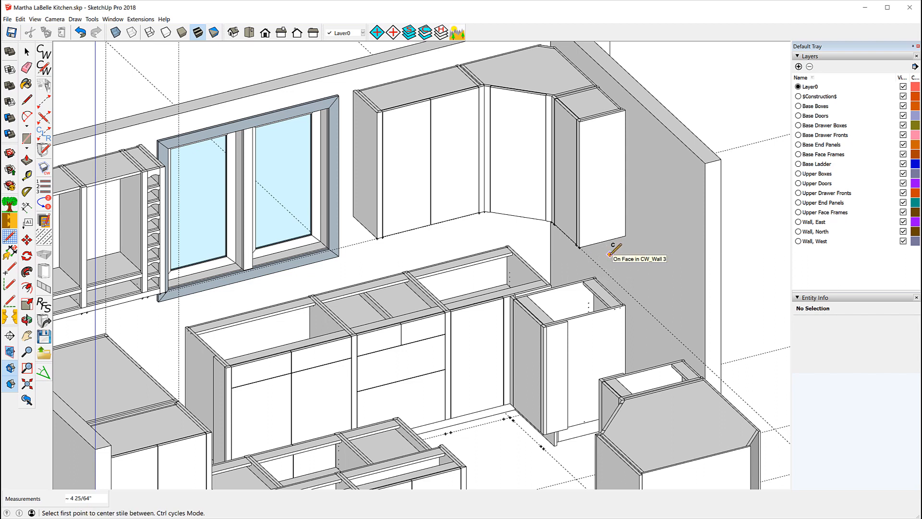
key(ctrl)
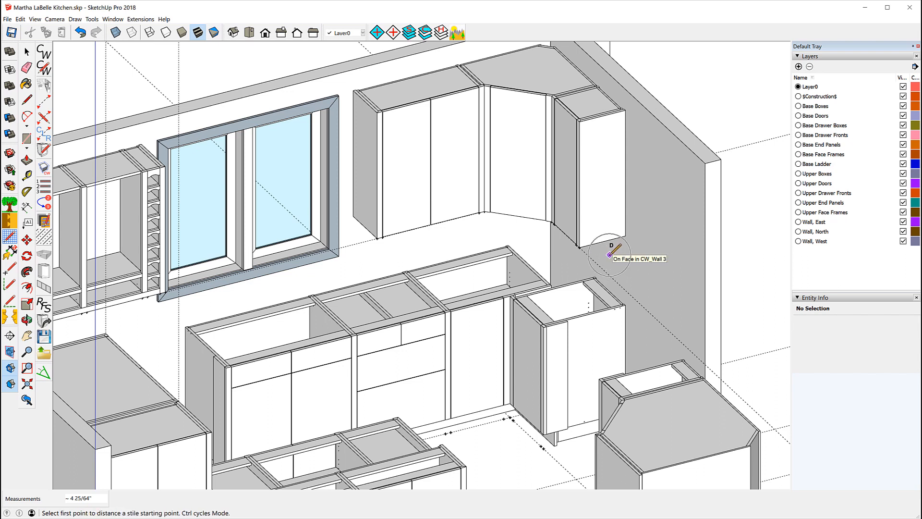
click(580, 247)
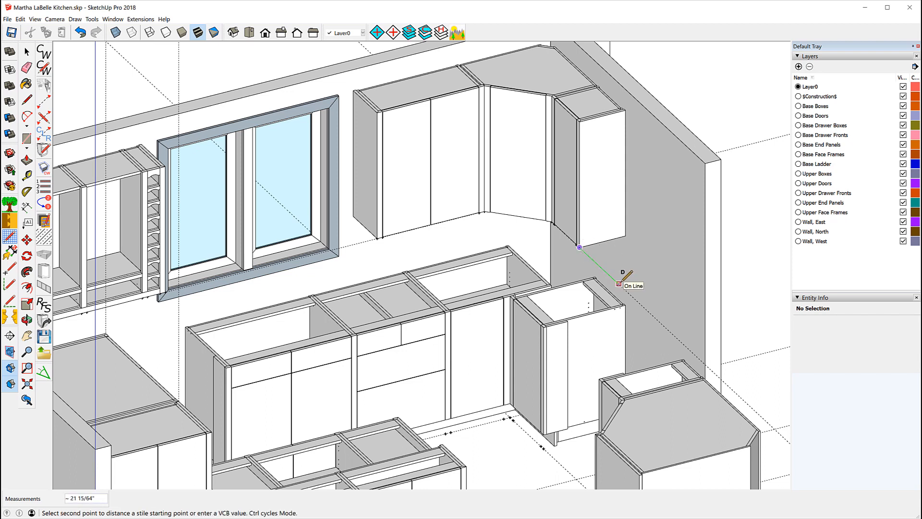
text(33 3/8)
key(Return)
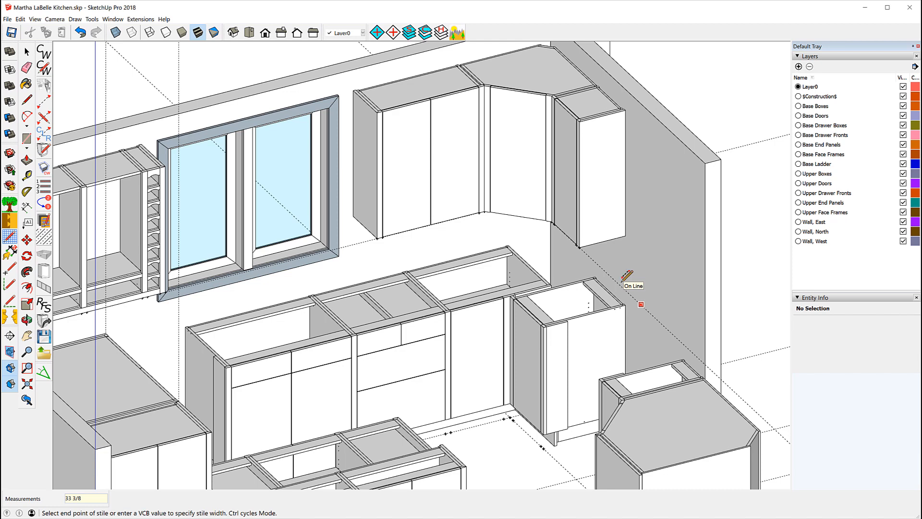
text(13)
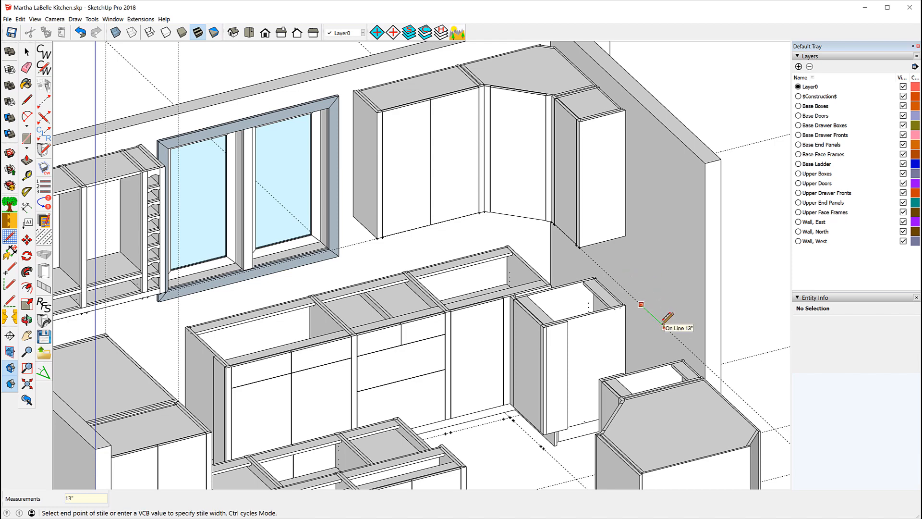
key(Return)
click(461, 186)
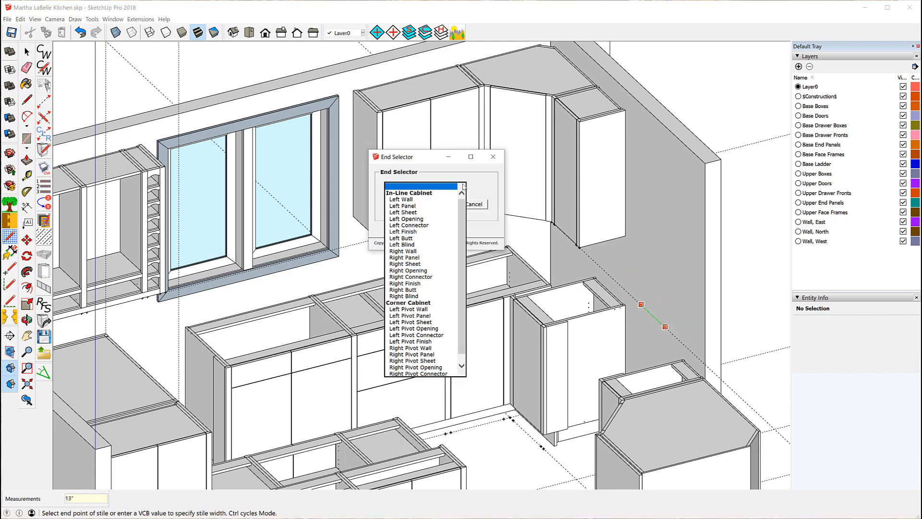
click(413, 213)
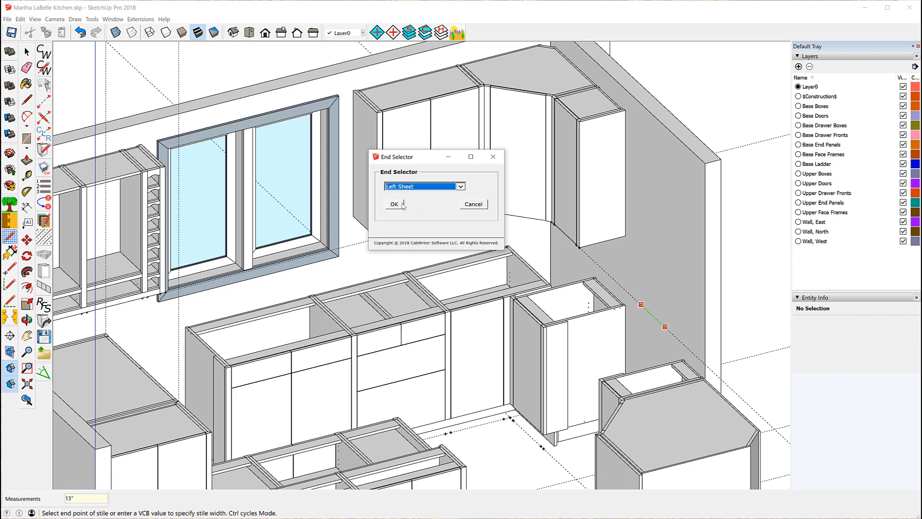
click(394, 204)
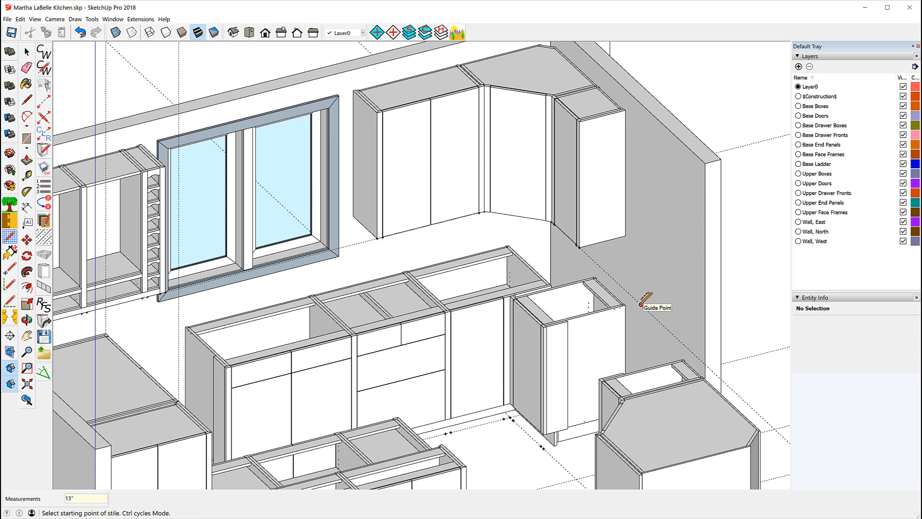
Place a closing stile 9 13/16" from the Left Sheet stile's guide point, pointing back toward it, with the Right Sheet end type
key(ctrl)
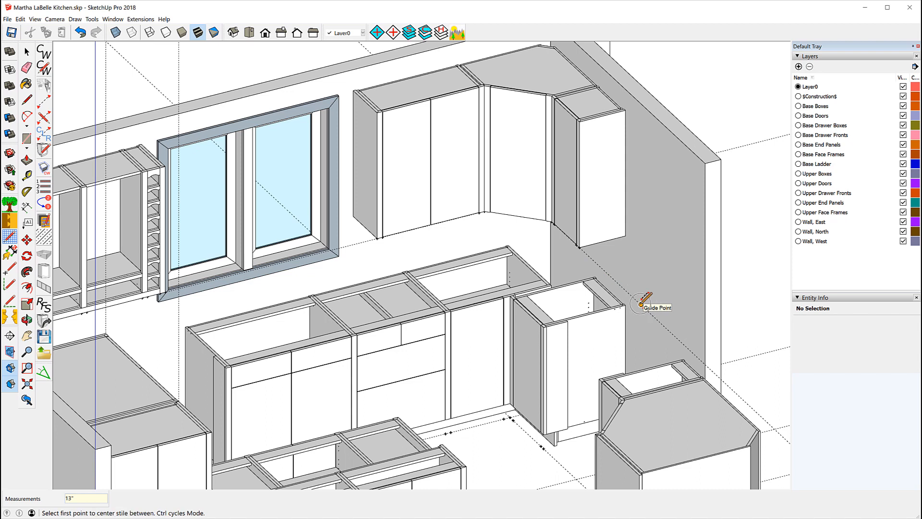
key(ctrl)
click(641, 304)
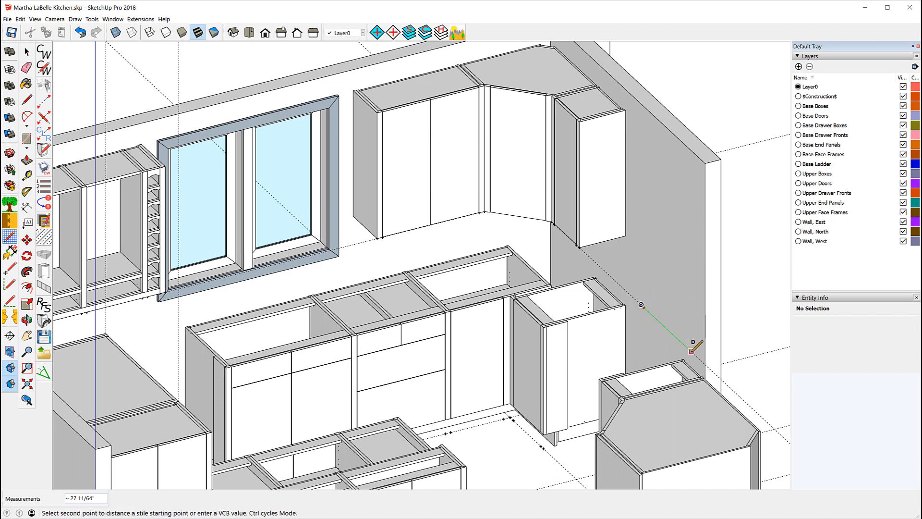
text(9 13/16)
key(Return)
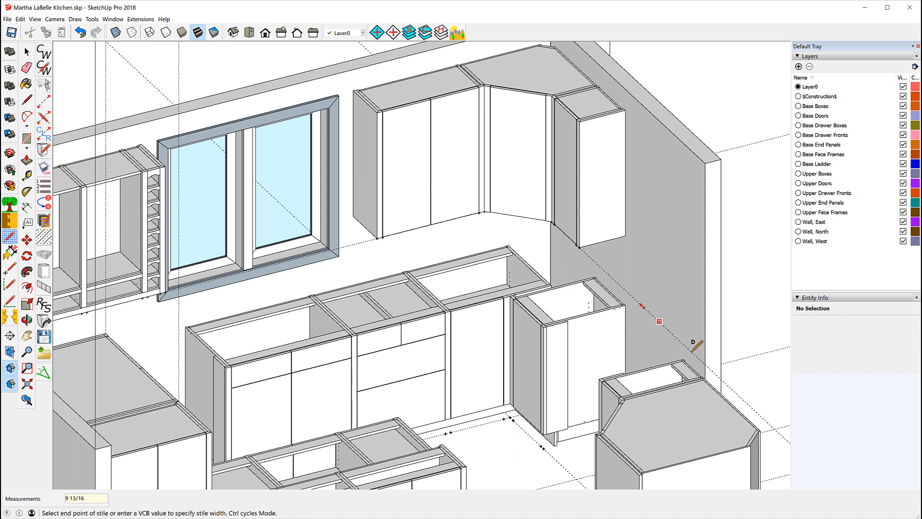
click(659, 320)
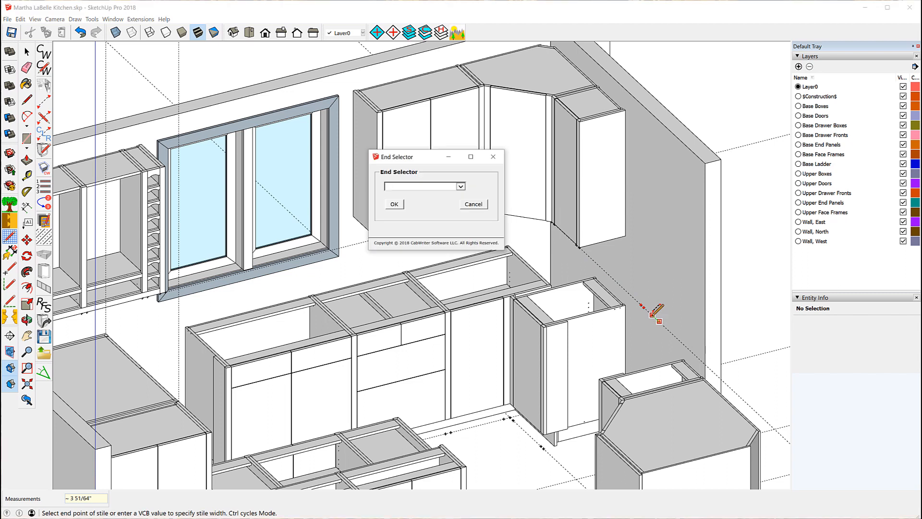
click(460, 186)
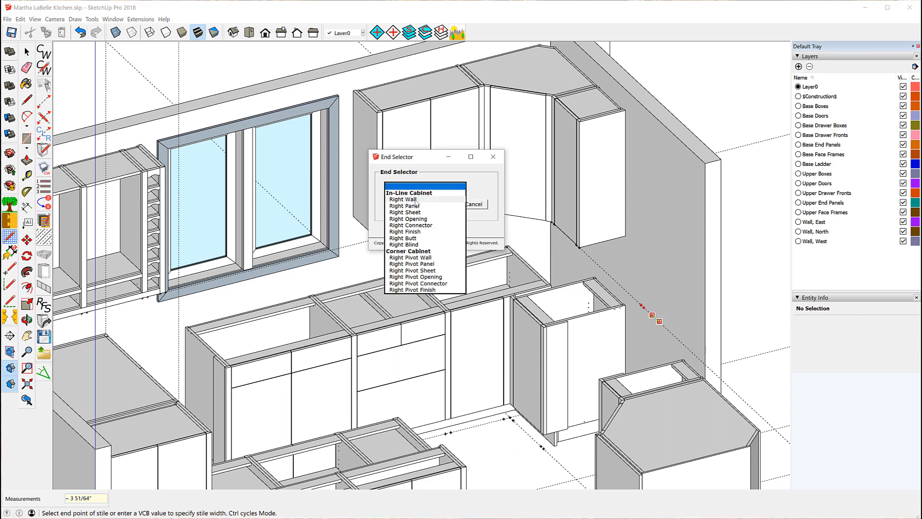
click(406, 214)
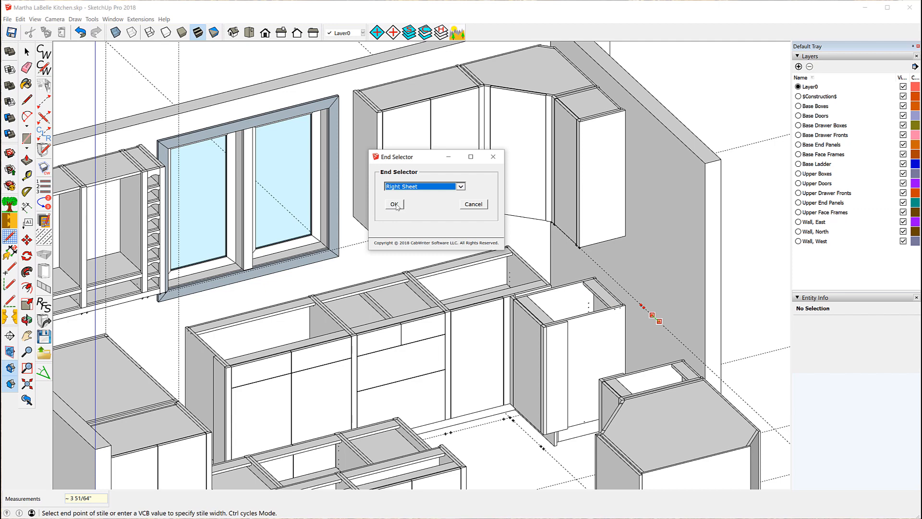
click(394, 204)
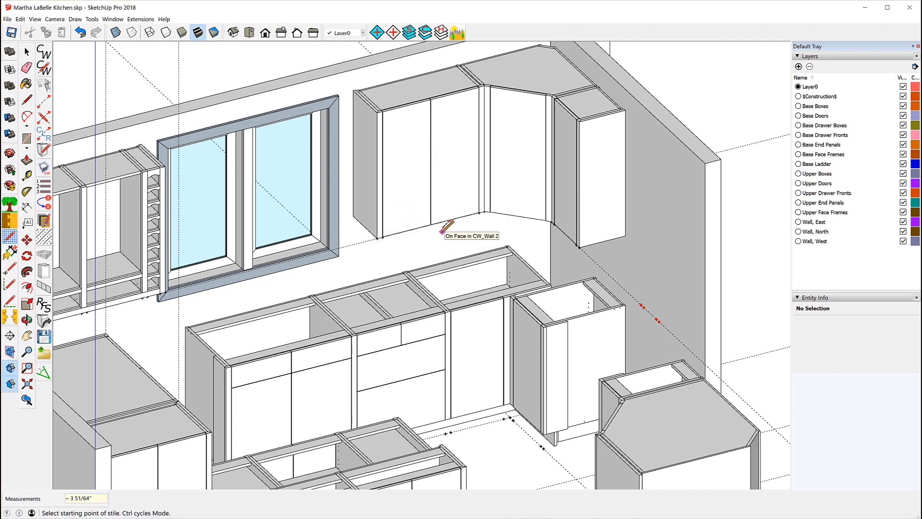
Build the separate narrow upper cabinet on the east wall as a one-door Standard Upper
click(455, 218)
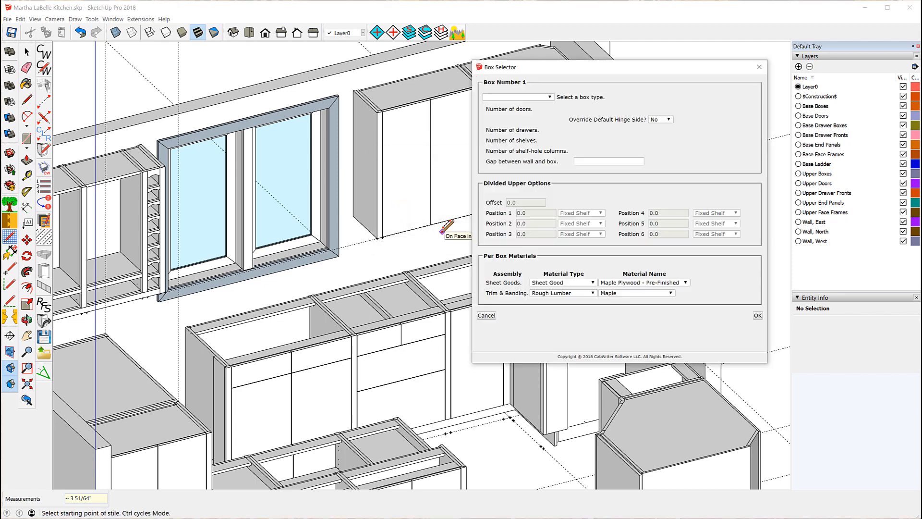
click(550, 98)
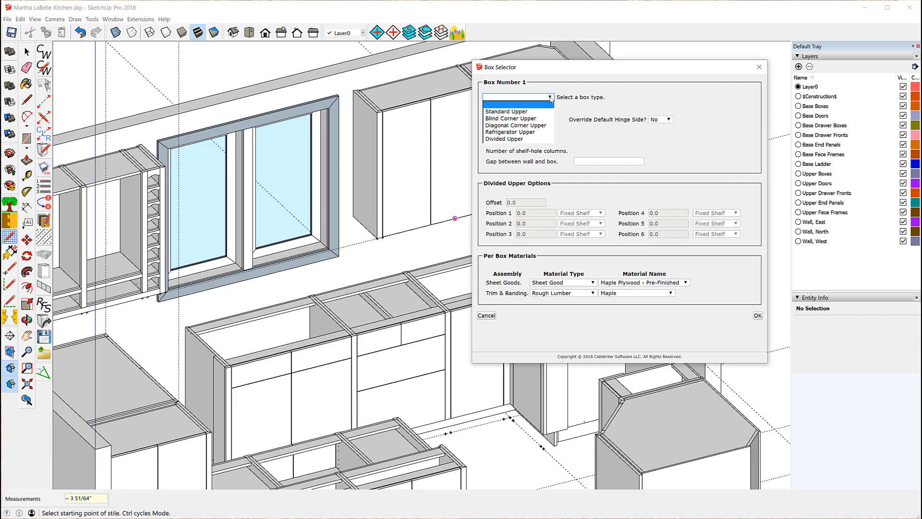
click(510, 112)
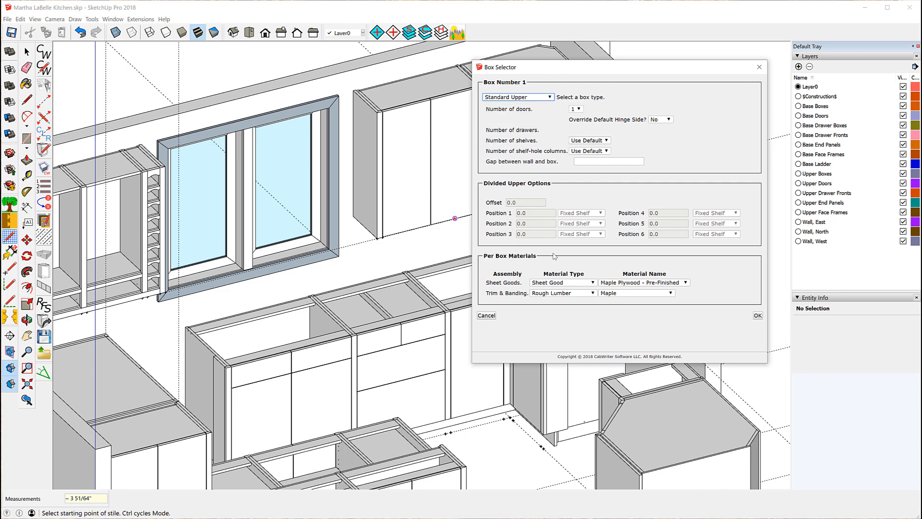
click(757, 315)
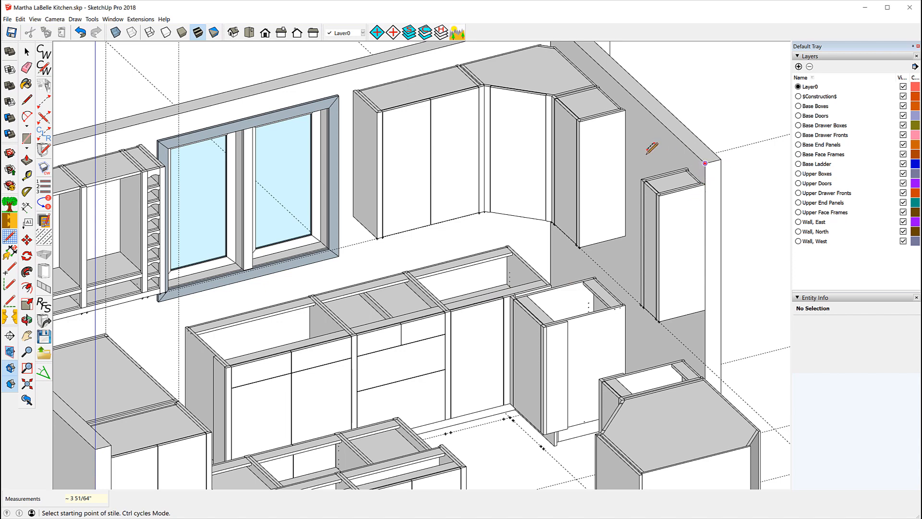
Examine the whole kitchen's cabinet layout from several orbited angles, from the front, and in a full isometric view
scroll(586, 235, down, 2)
scroll(590, 233, up, 1)
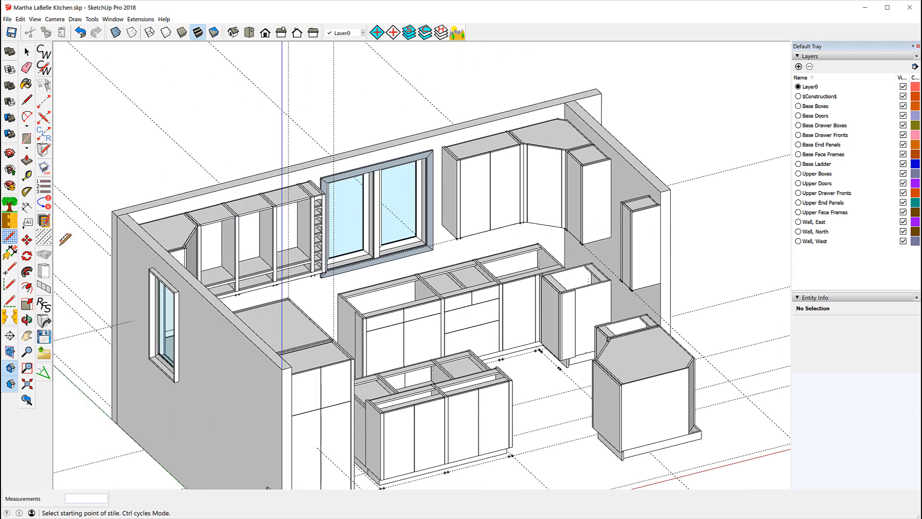
click(26, 320)
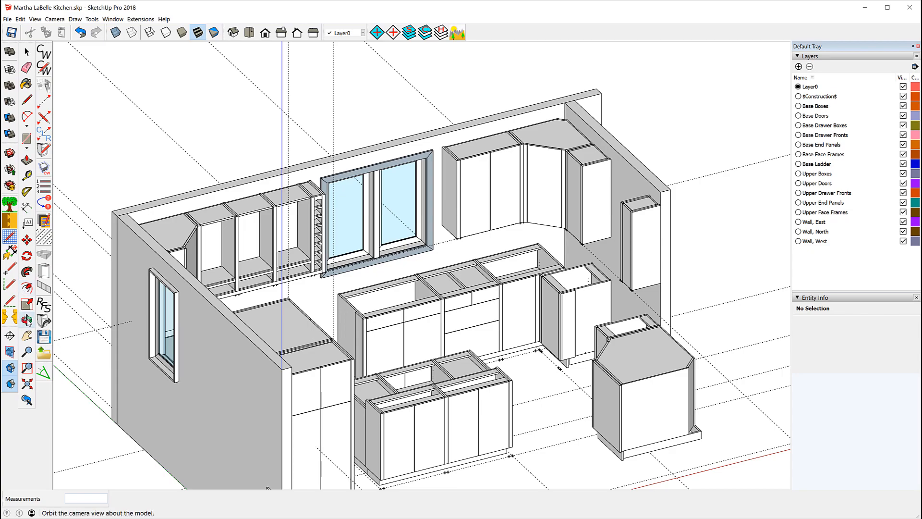
drag(550, 293, 266, 288)
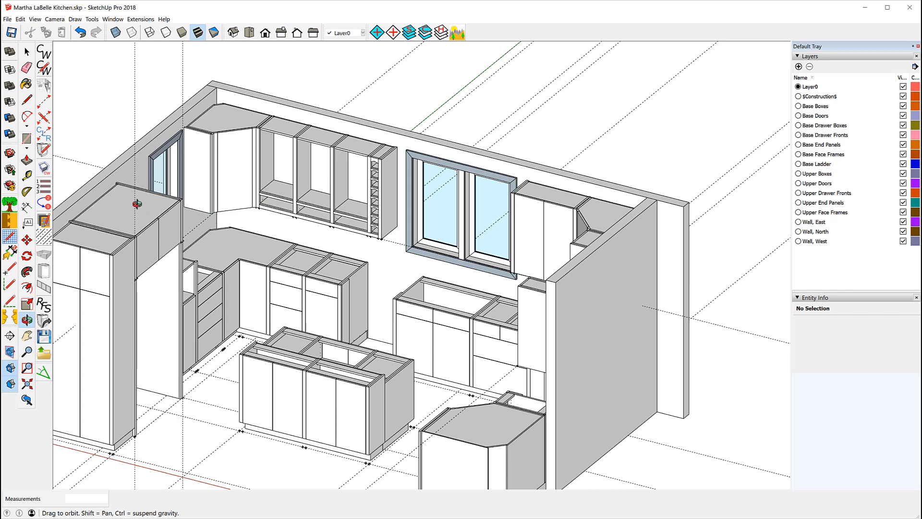
drag(137, 204, 306, 191)
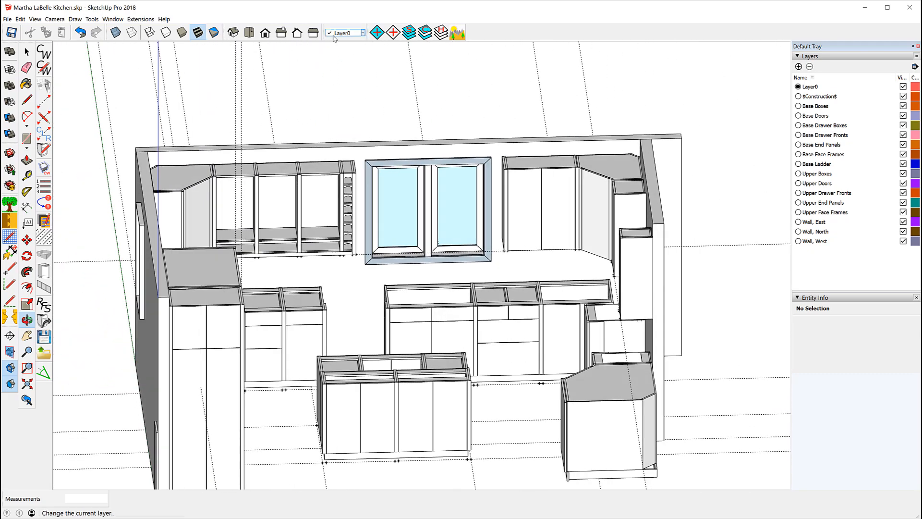
click(265, 32)
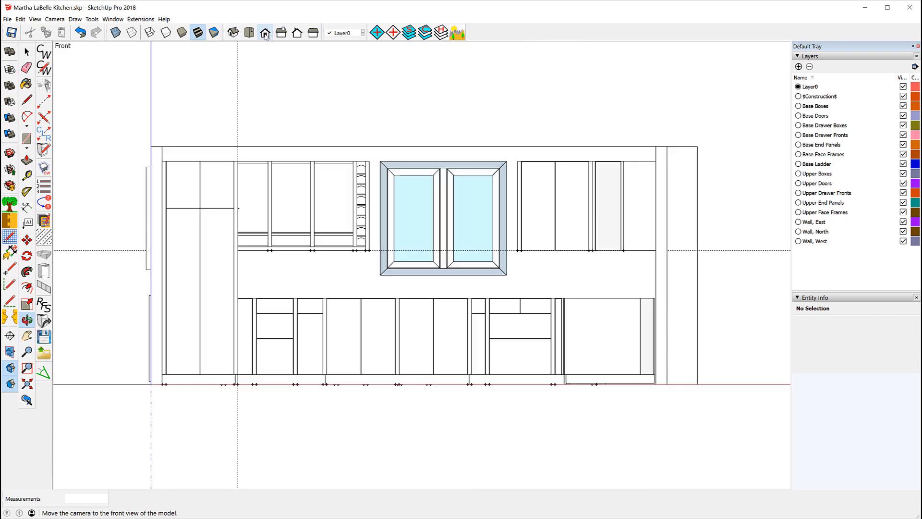
click(233, 32)
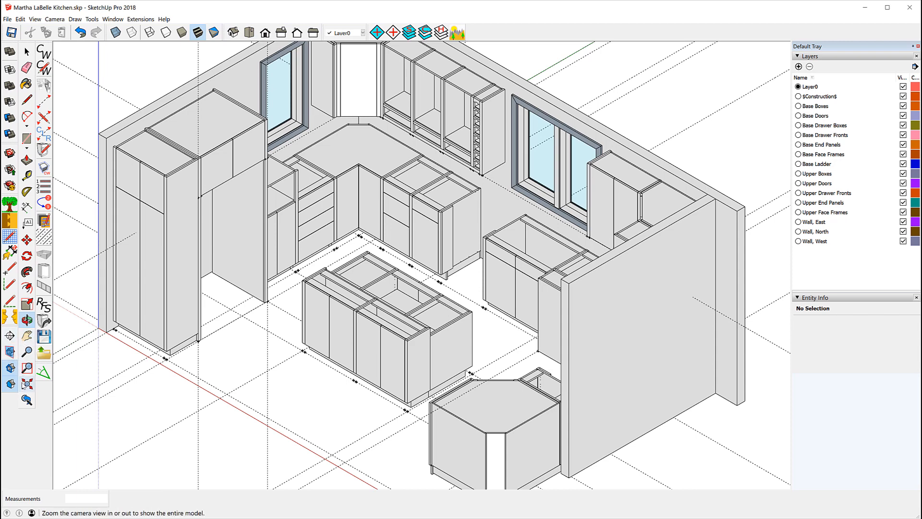
click(27, 383)
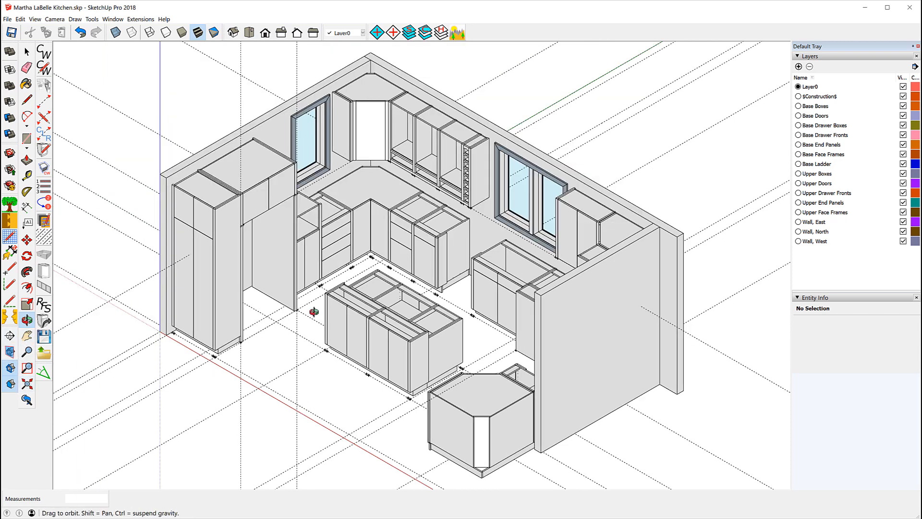